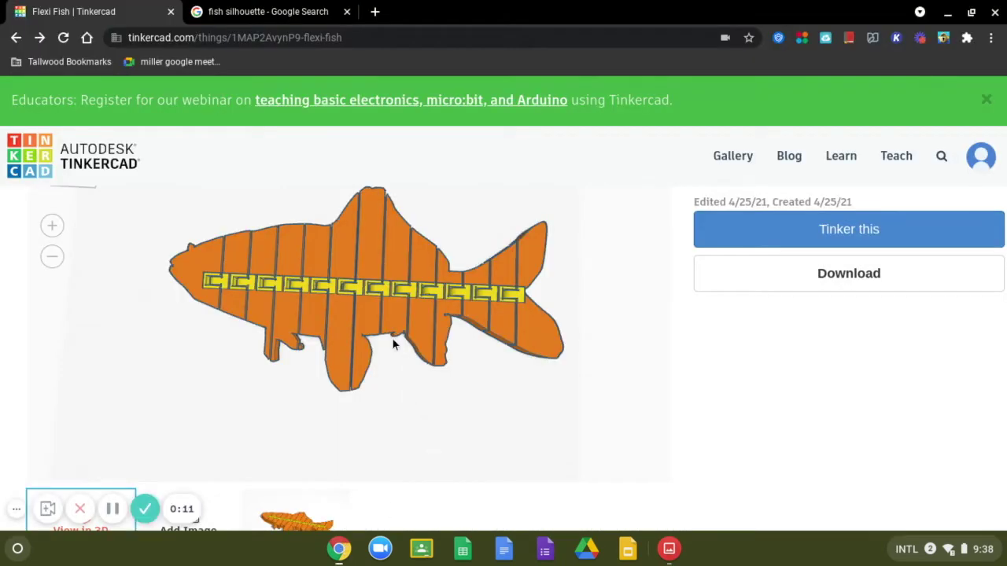
{"action": "left_click_drag", "start_coordinate": [493, 290], "coordinate": [472, 305]}
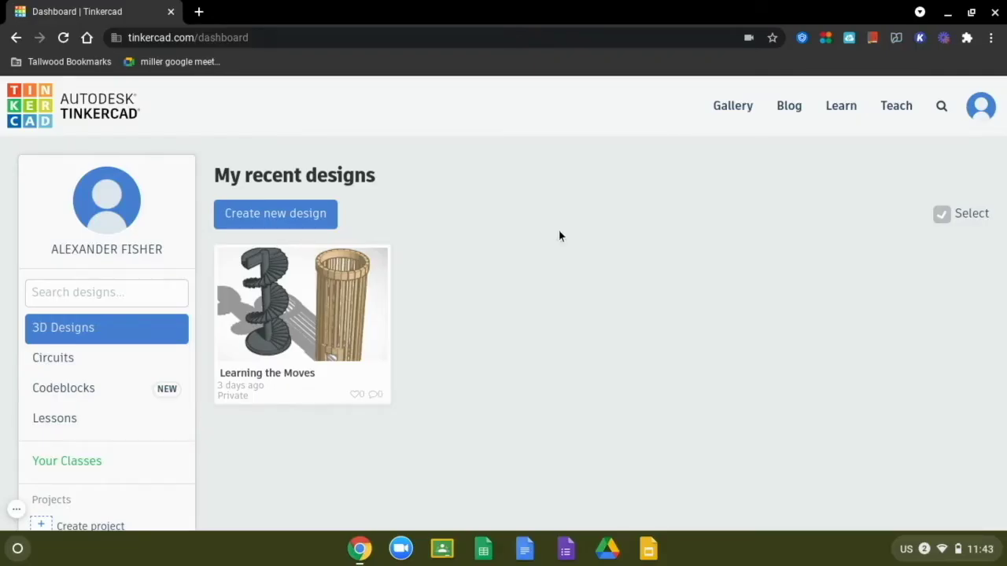
Step: Create a new 3D design and name it Flexi Fish
{"action": "left_click", "coordinate": [308, 225]}
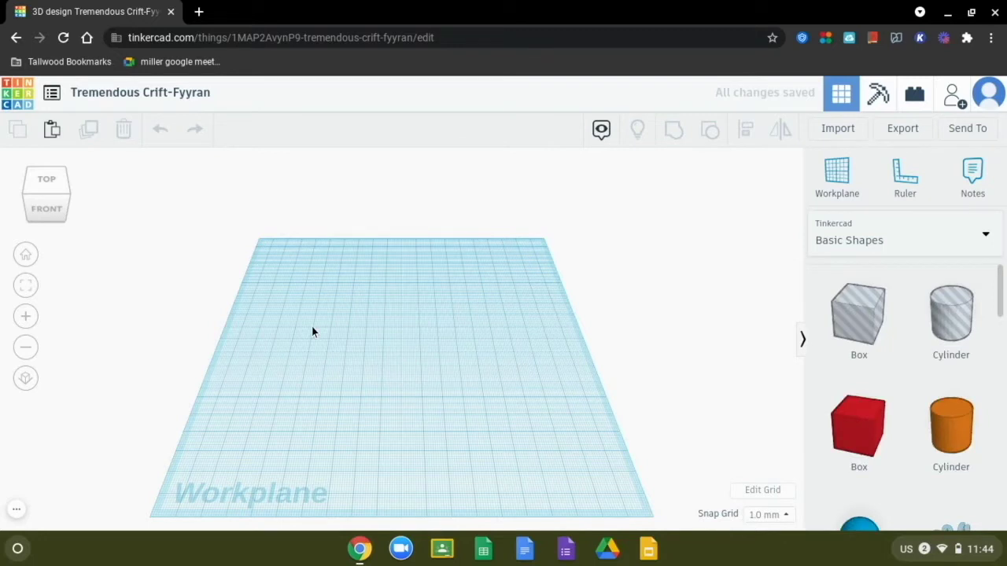
{"action": "left_click", "coordinate": [116, 94]}
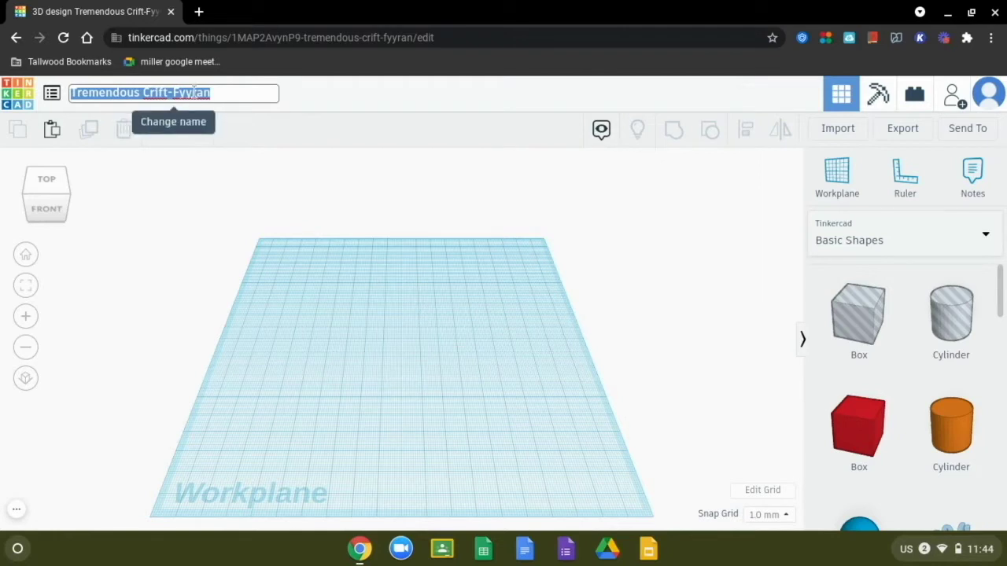
{"action": "type", "text": "Flexi Fish"}
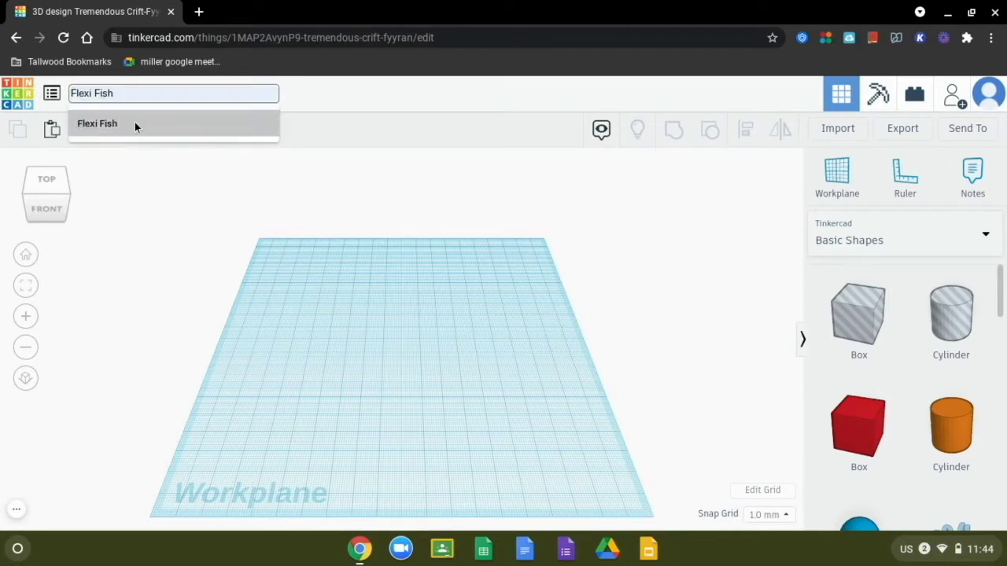
{"action": "left_click", "coordinate": [134, 122]}
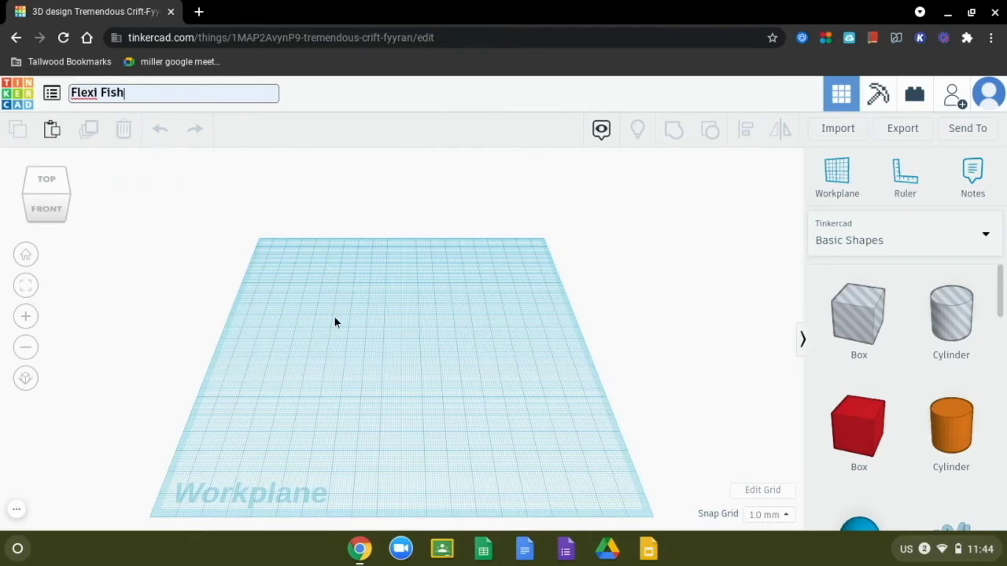
{"action": "key", "text": "Return"}
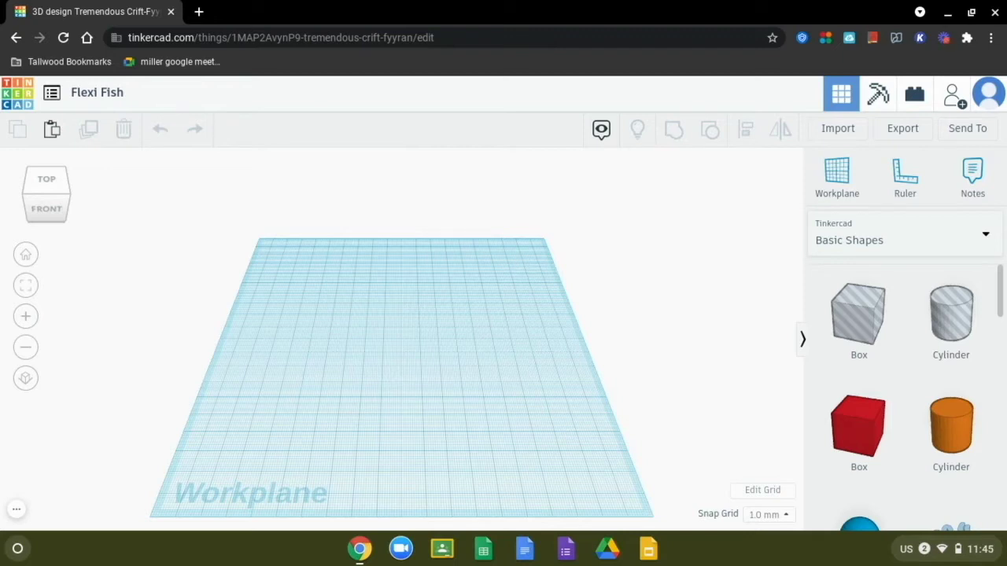
Step: Choose Common_goldfish_silhouette.svg from the Downloads folder as the shape file to import
{"action": "left_click", "coordinate": [839, 129]}
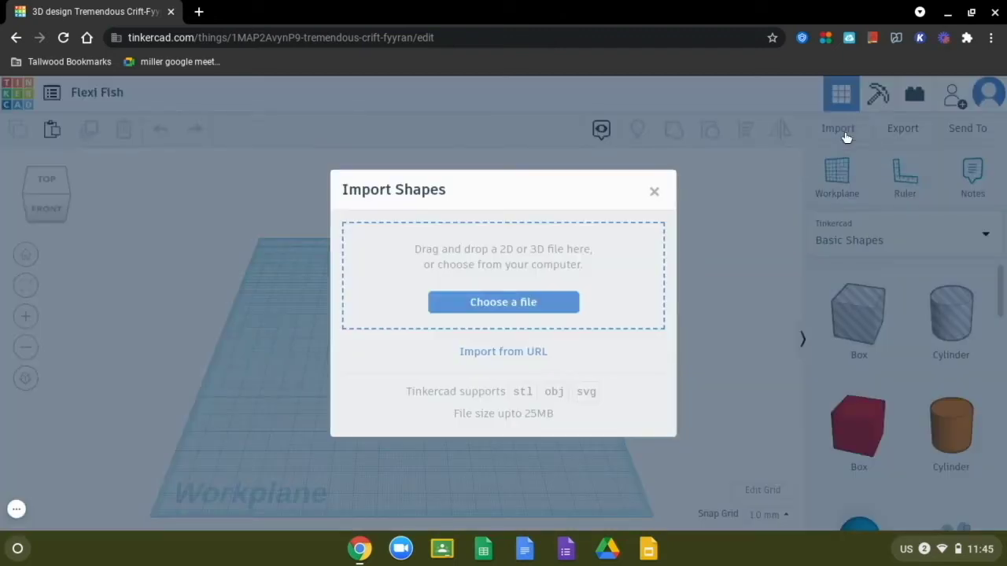
{"action": "left_click", "coordinate": [451, 302]}
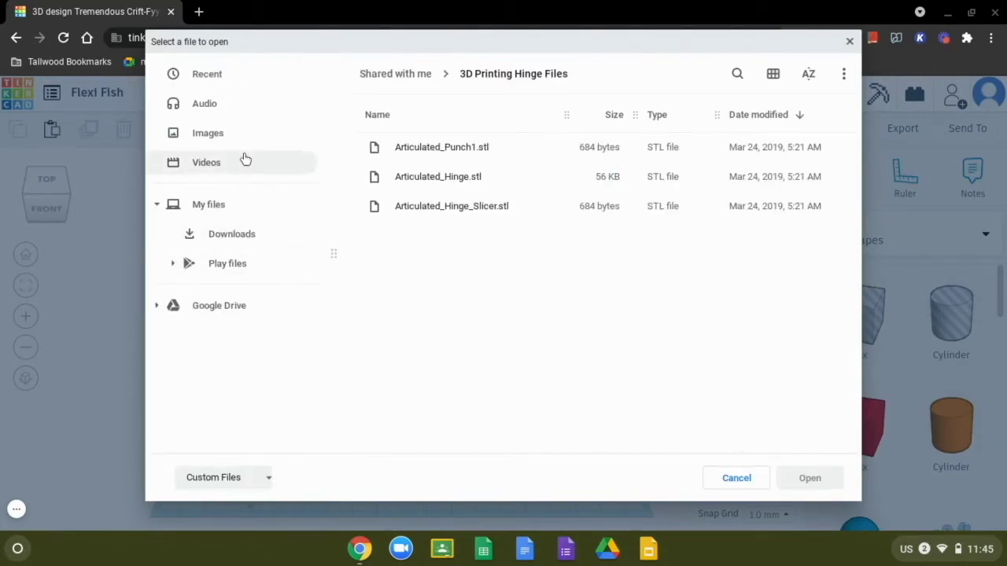
{"action": "left_click", "coordinate": [262, 240]}
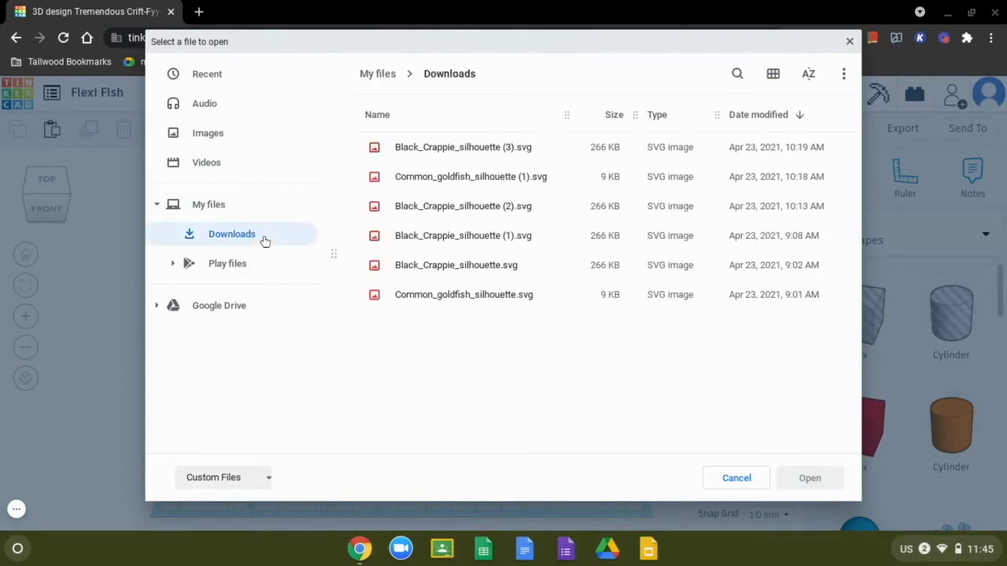
{"action": "left_click", "coordinate": [448, 305]}
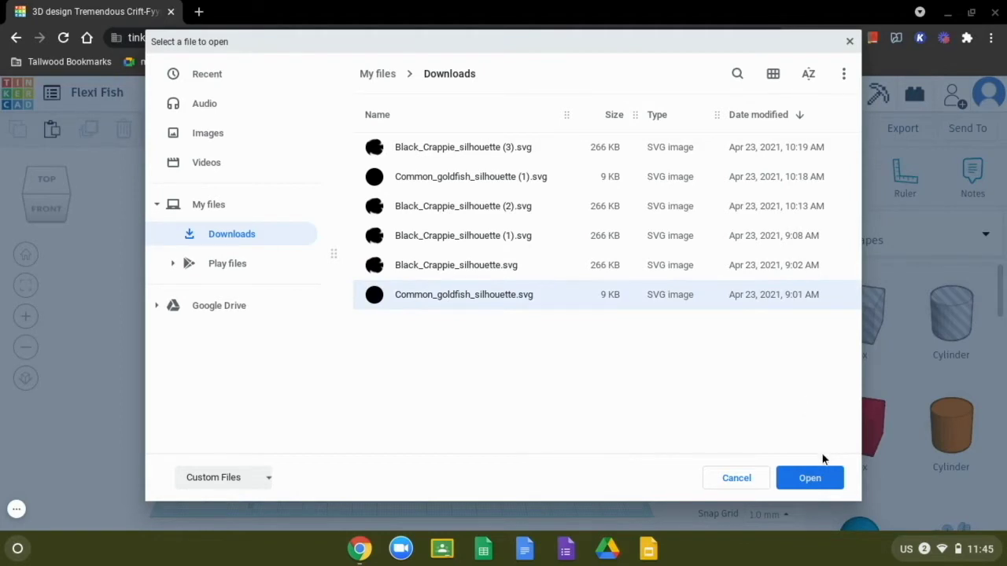
{"action": "left_click", "coordinate": [819, 481]}
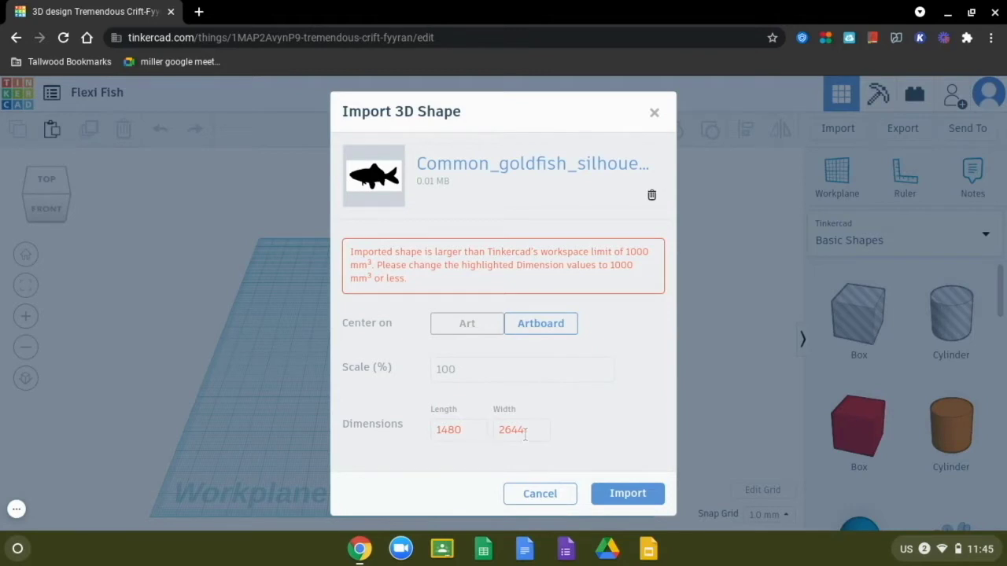
Step: Set the import scale to 25% and import the goldfish silhouette
{"action": "left_click", "coordinate": [456, 376]}
{"action": "double_click", "coordinate": [456, 376]}
{"action": "type", "text": "50"}
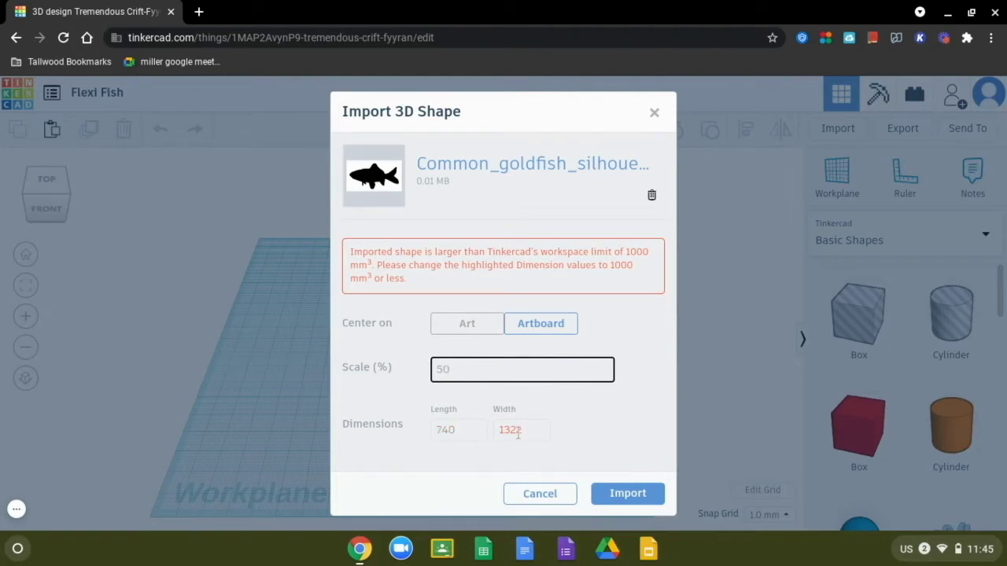
{"action": "double_click", "coordinate": [447, 370]}
{"action": "type", "text": "25"}
{"action": "left_click", "coordinate": [630, 458]}
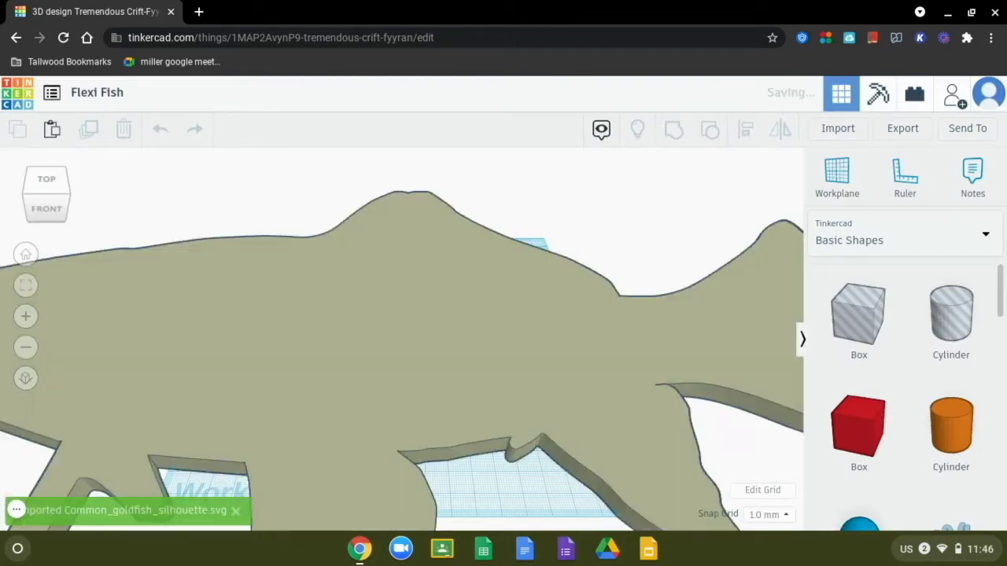
Step: Change the solid colour of the imported fish shape to orange
{"action": "left_click", "coordinate": [618, 249]}
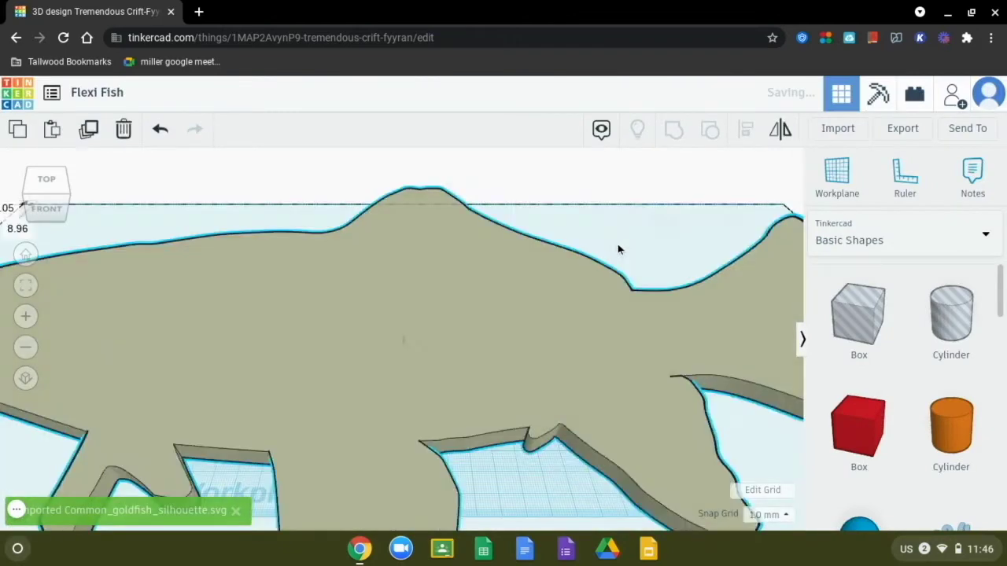
{"action": "key", "text": "f"}
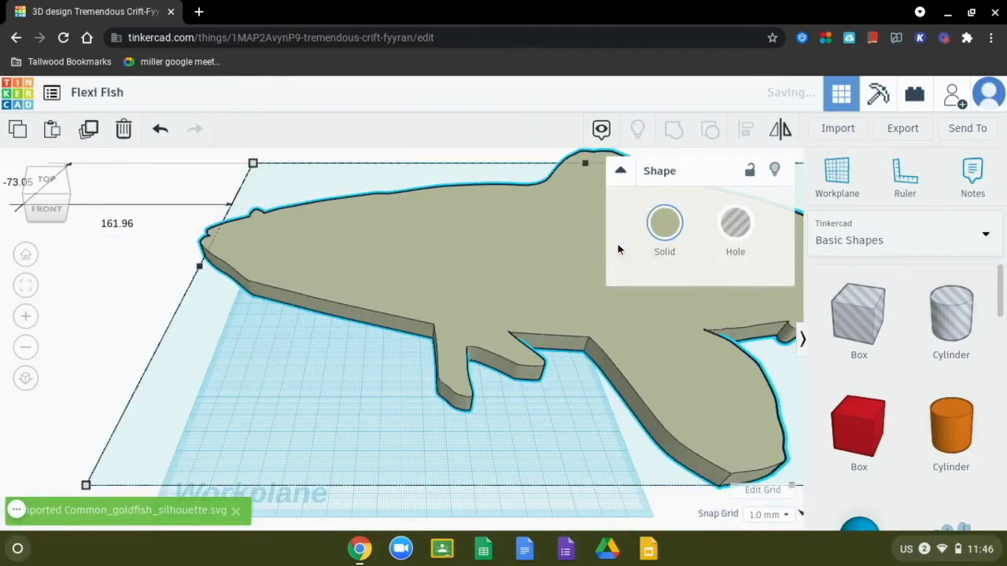
{"action": "left_click", "coordinate": [661, 226]}
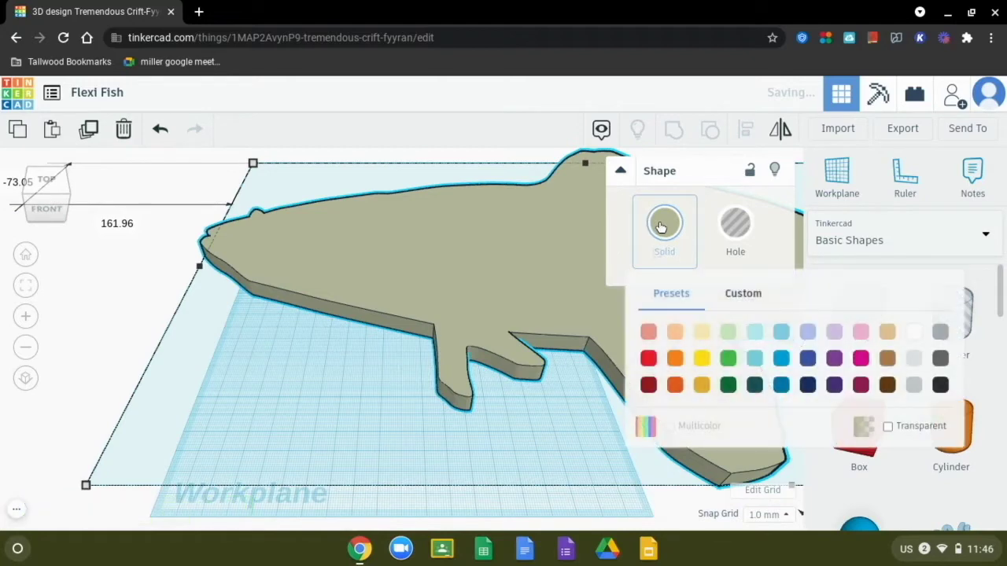
{"action": "left_click", "coordinate": [675, 359]}
{"action": "left_click", "coordinate": [312, 493]}
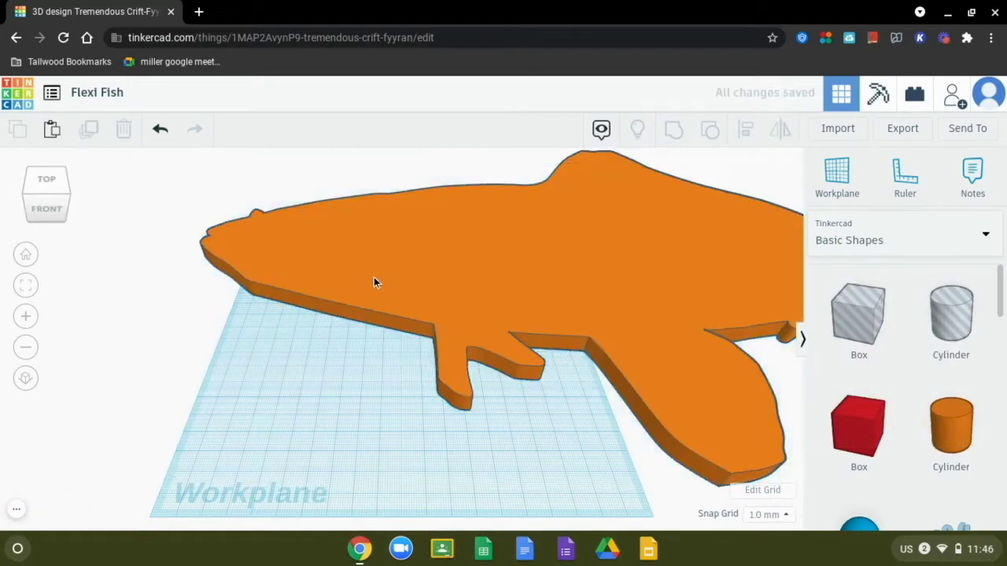
Step: Scale the fish down from its corner and move it so it lies within the workplane
{"action": "left_click", "coordinate": [374, 277]}
{"action": "right_click_drag", "start_coordinate": [562, 273], "coordinate": [474, 262]}
{"action": "scroll", "coordinate": [358, 356], "scroll_direction": "up", "scroll_amount": 5}
{"action": "scroll", "coordinate": [358, 362], "scroll_direction": "down", "scroll_amount": 5}
{"action": "right_click_drag", "start_coordinate": [335, 301], "coordinate": [433, 262]}
{"action": "right_click_drag", "start_coordinate": [307, 248], "coordinate": [467, 240]}
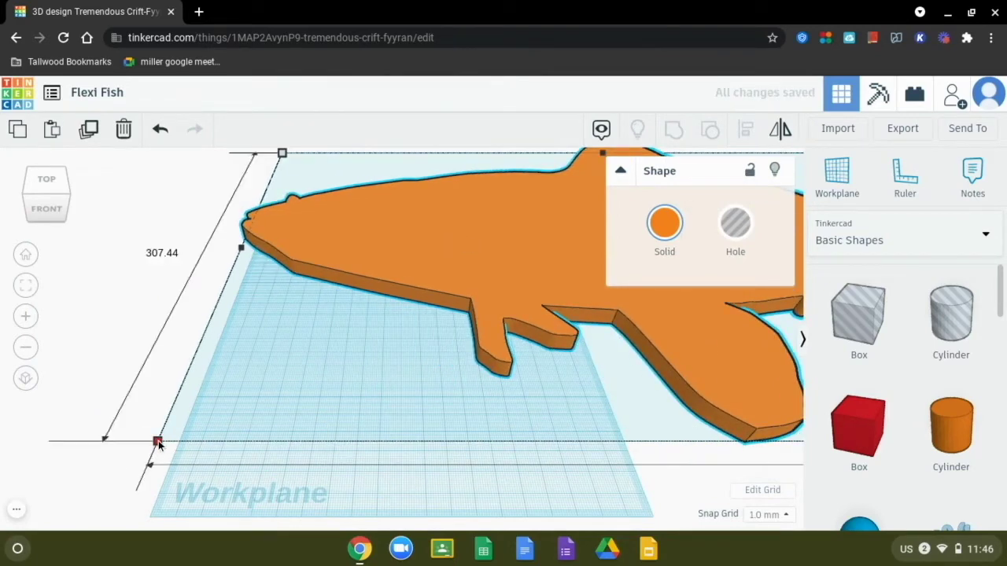
{"action": "left_click_drag", "start_coordinate": [157, 443], "coordinate": [43, 464]}
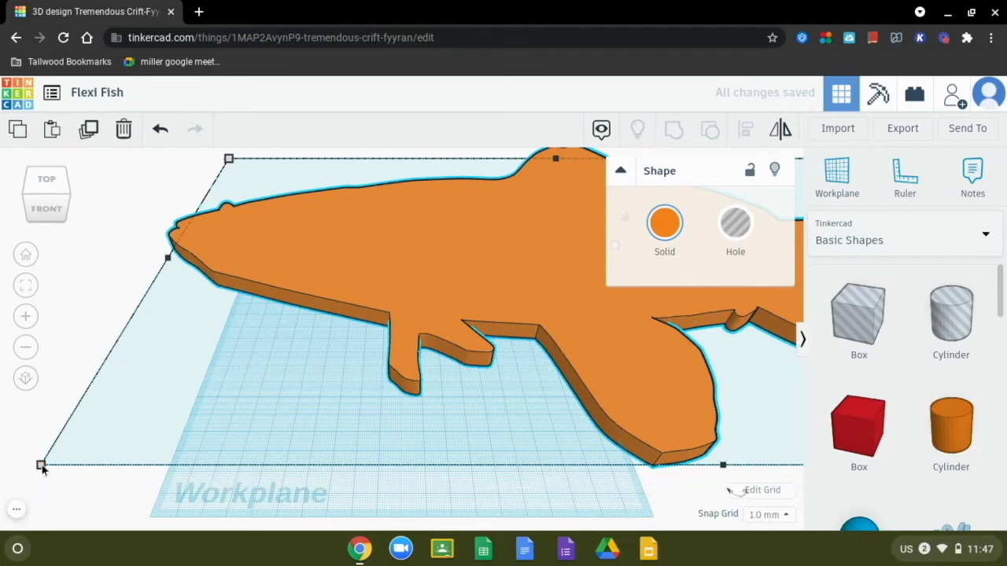
{"action": "left_click_drag", "start_coordinate": [41, 464], "coordinate": [231, 297]}
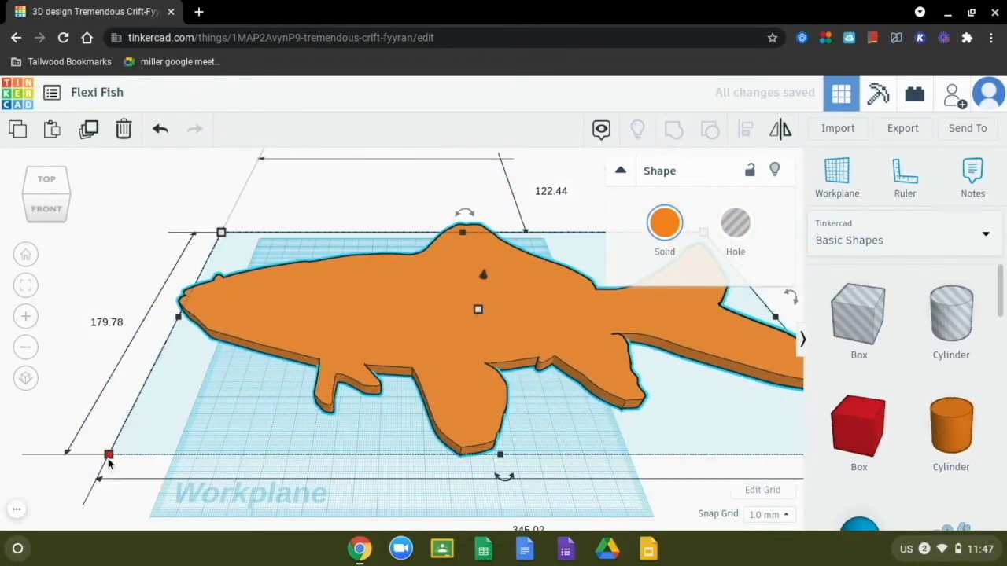
{"action": "left_click_drag", "start_coordinate": [108, 464], "coordinate": [442, 331]}
{"action": "left_click_drag", "start_coordinate": [513, 294], "coordinate": [317, 349]}
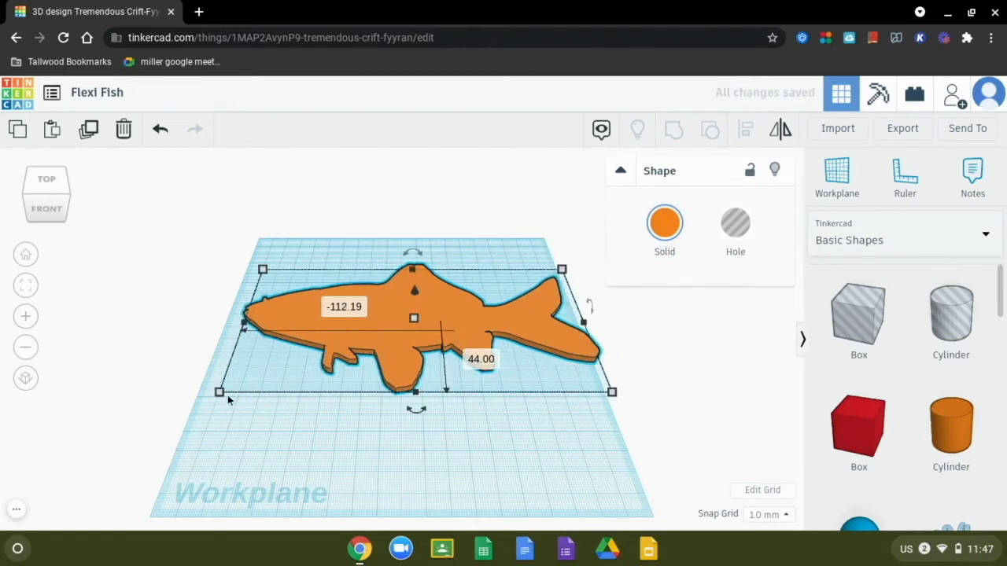
Step: Shrink the fish a little more and place it against the back edge of the workplane
{"action": "left_click_drag", "start_coordinate": [219, 398], "coordinate": [285, 373]}
{"action": "left_click_drag", "start_coordinate": [408, 314], "coordinate": [381, 283]}
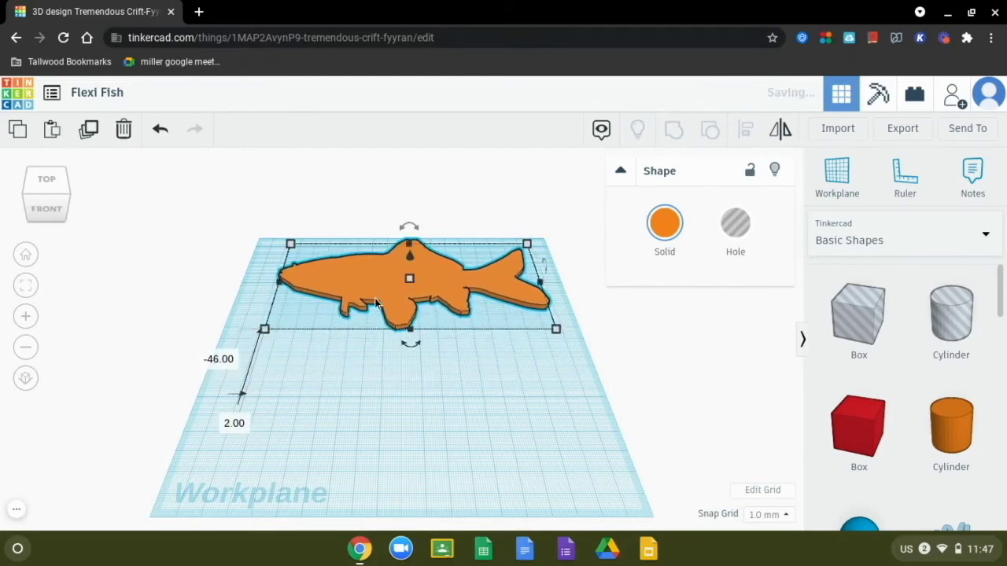
{"action": "left_click", "coordinate": [280, 448]}
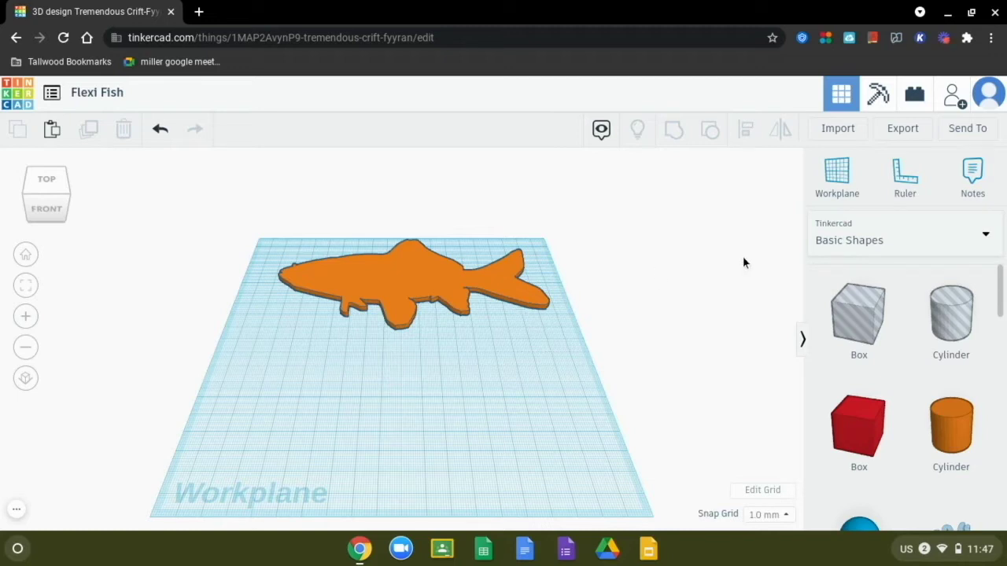
Step: Import Articulated_Punch1.stl from the shared 3D Printing Hinge Files folder on Google Drive, in millimeters at 100% scale
{"action": "left_click", "coordinate": [840, 127]}
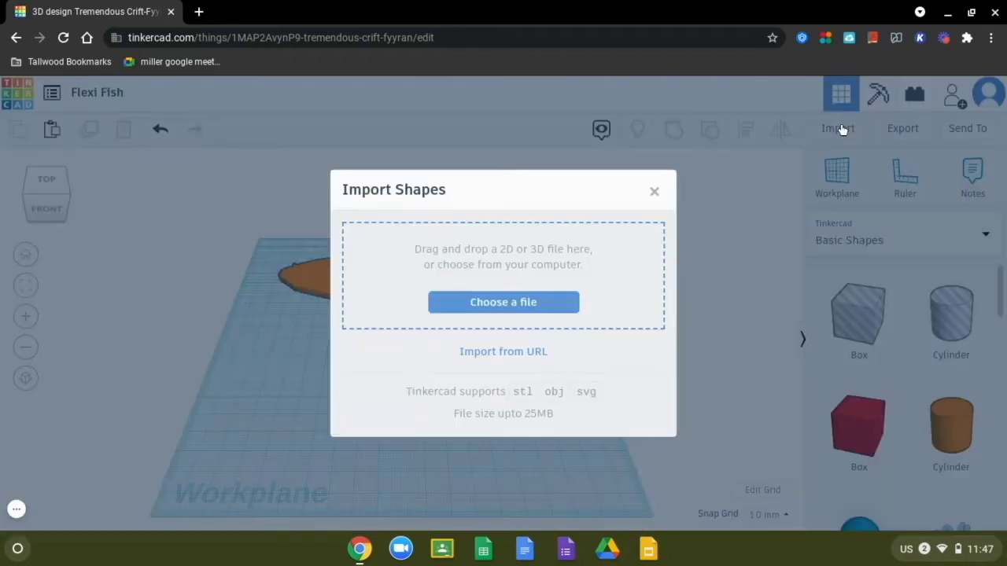
{"action": "left_click", "coordinate": [507, 310]}
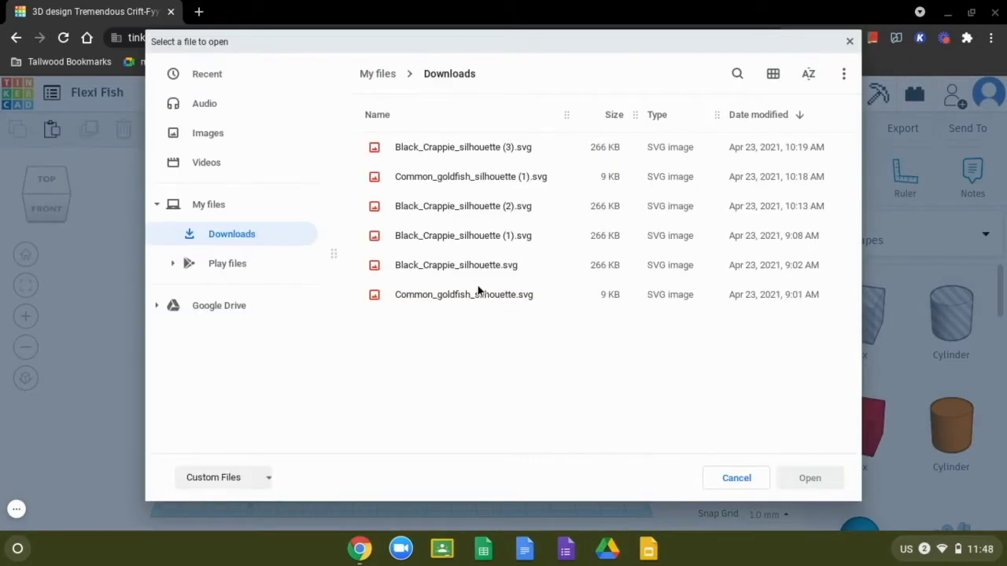
{"action": "left_click", "coordinate": [219, 311]}
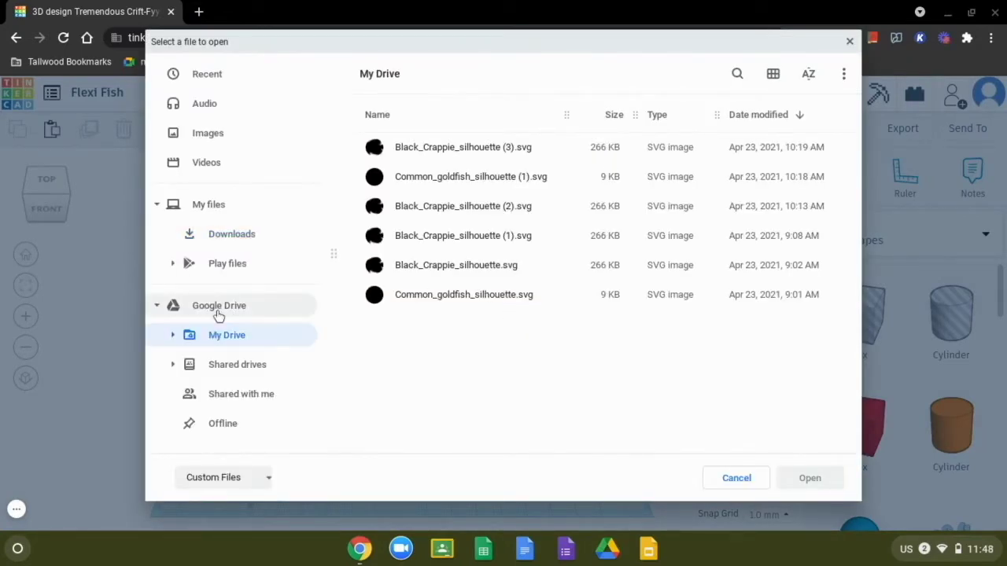
{"action": "left_click", "coordinate": [202, 393]}
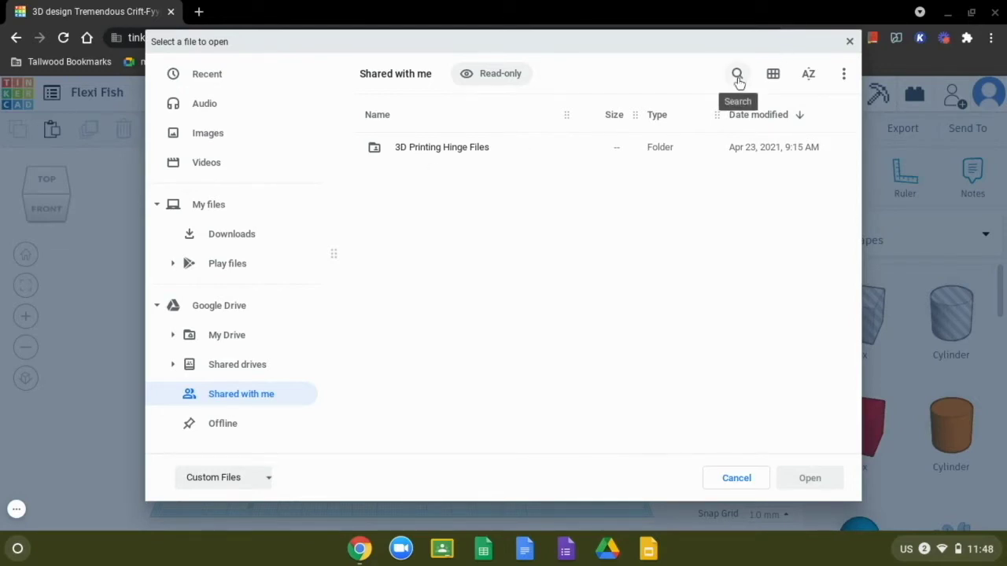
{"action": "double_click", "coordinate": [414, 146]}
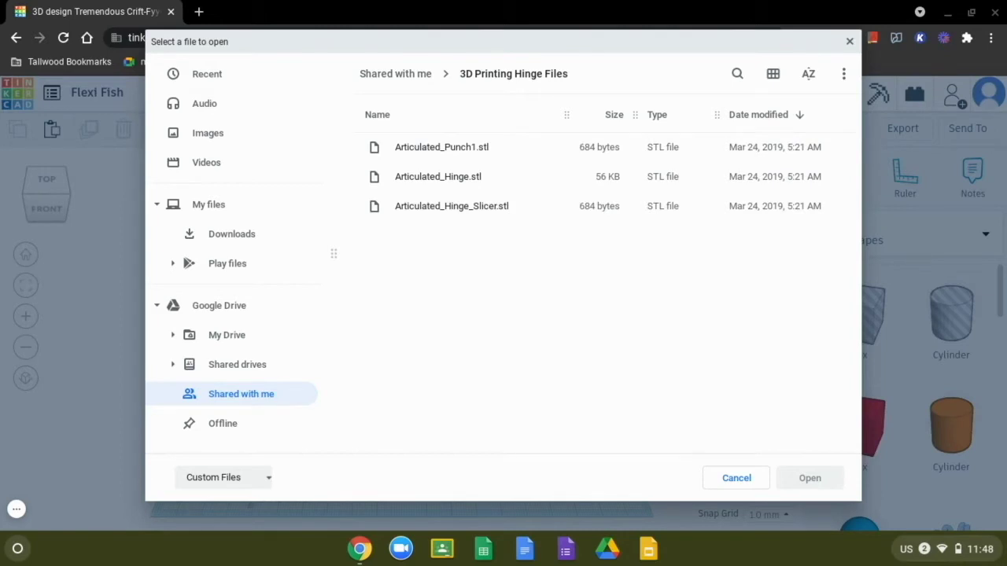
{"action": "left_click", "coordinate": [434, 147]}
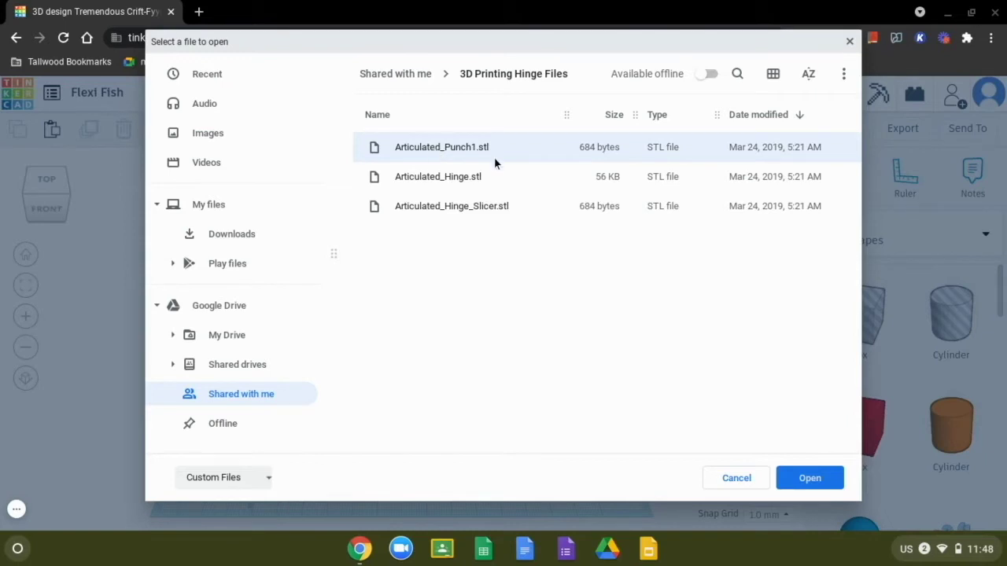
{"action": "left_click", "coordinate": [810, 478]}
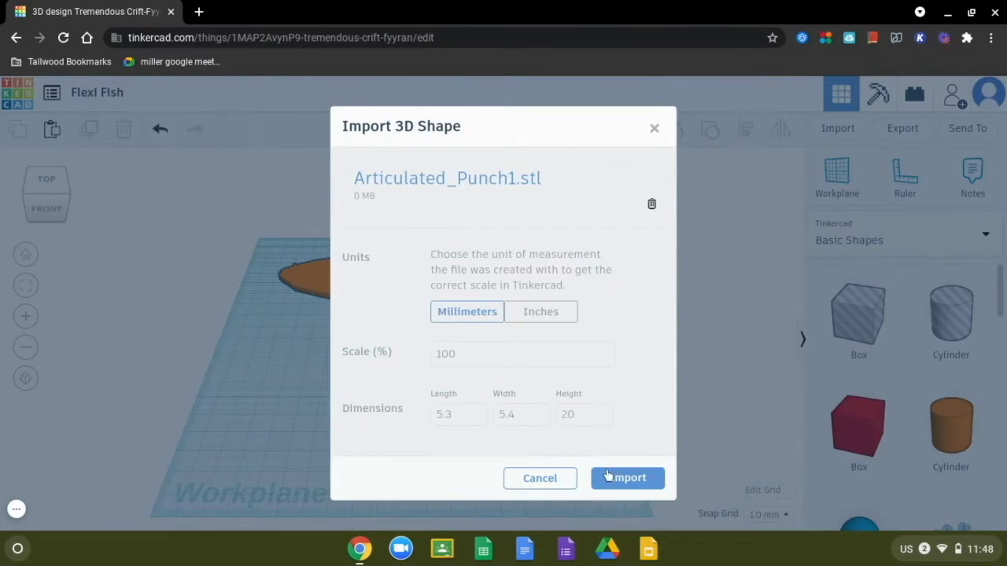
{"action": "left_click", "coordinate": [627, 478]}
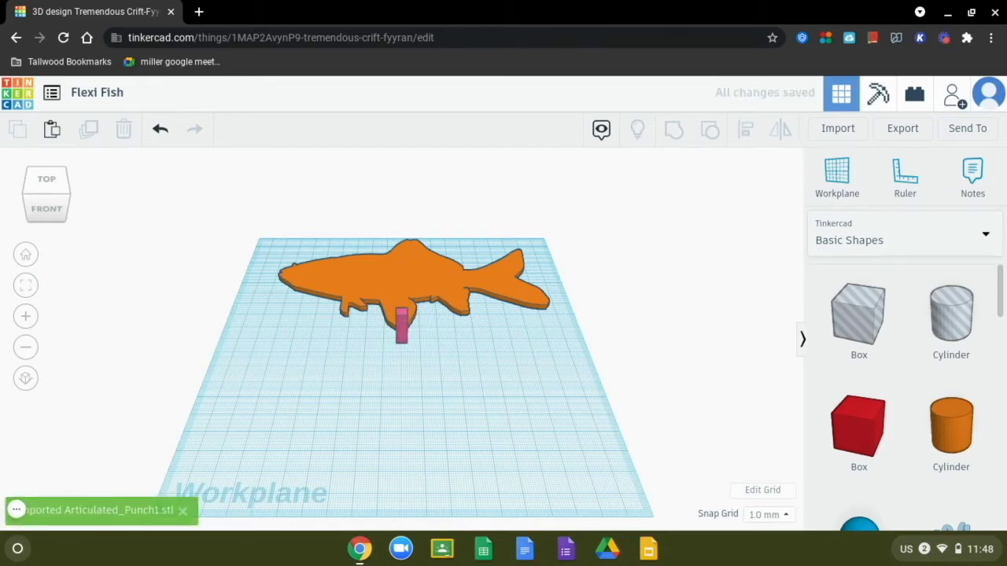
Step: Move the pink punch shape to the workplane's front-left corner, about 72 mm left and 76 mm forward
{"action": "left_click", "coordinate": [401, 336]}
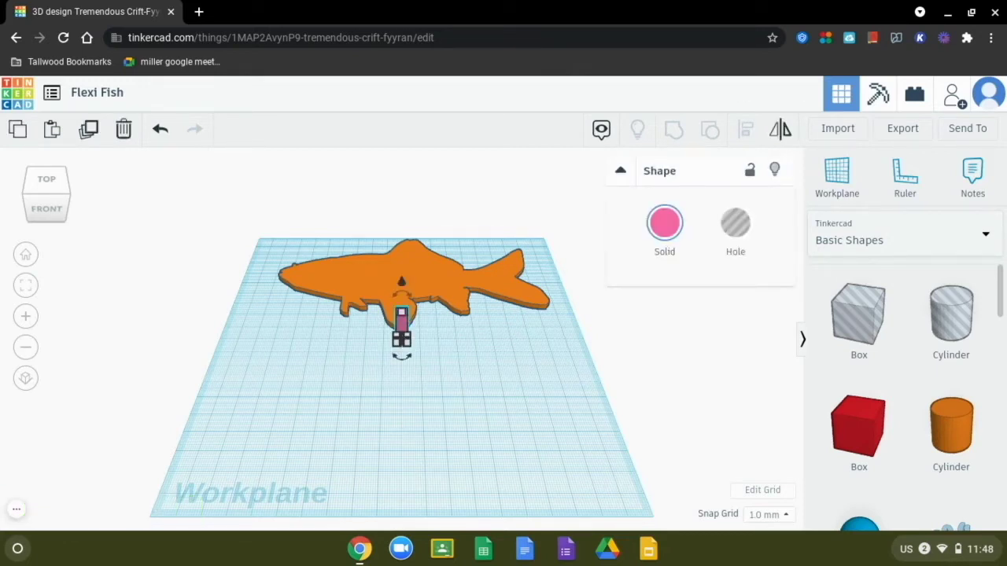
{"action": "left_click_drag", "start_coordinate": [401, 322], "coordinate": [223, 455]}
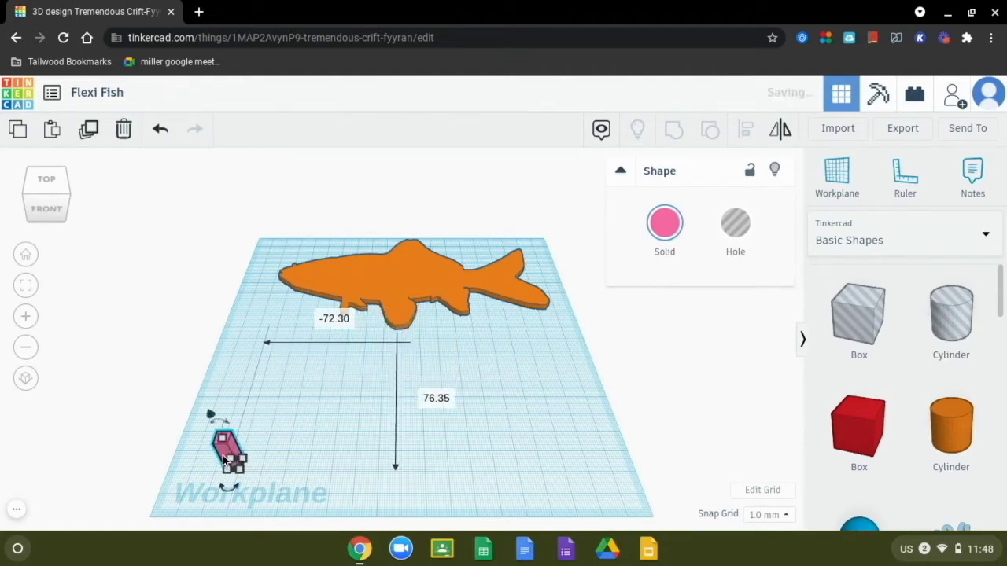
{"action": "left_click", "coordinate": [513, 374]}
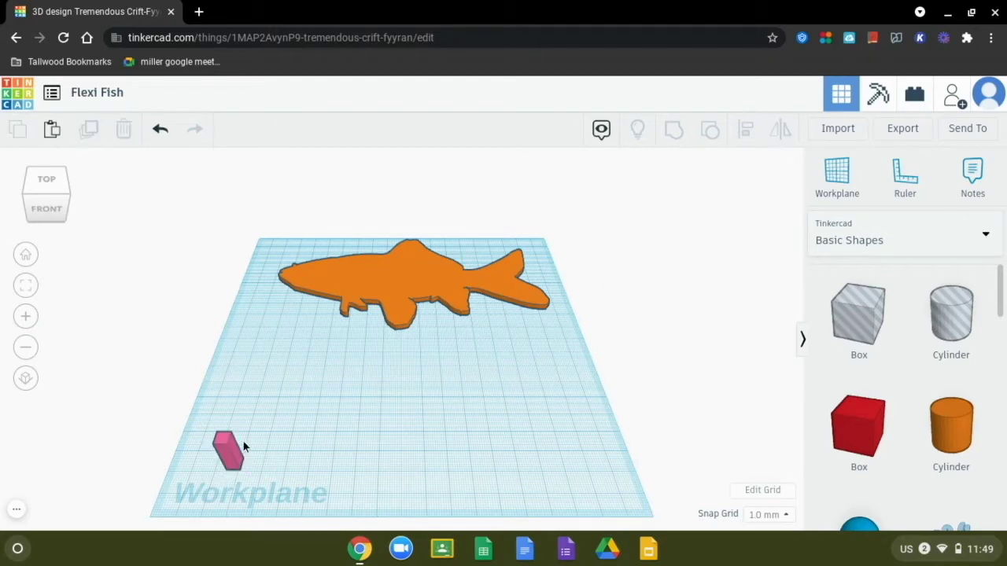
Step: Import Articulated_Hinge.stl from the shared 3D Printing Hinge Files folder, in millimeters at 100% scale
{"action": "left_click", "coordinate": [838, 132]}
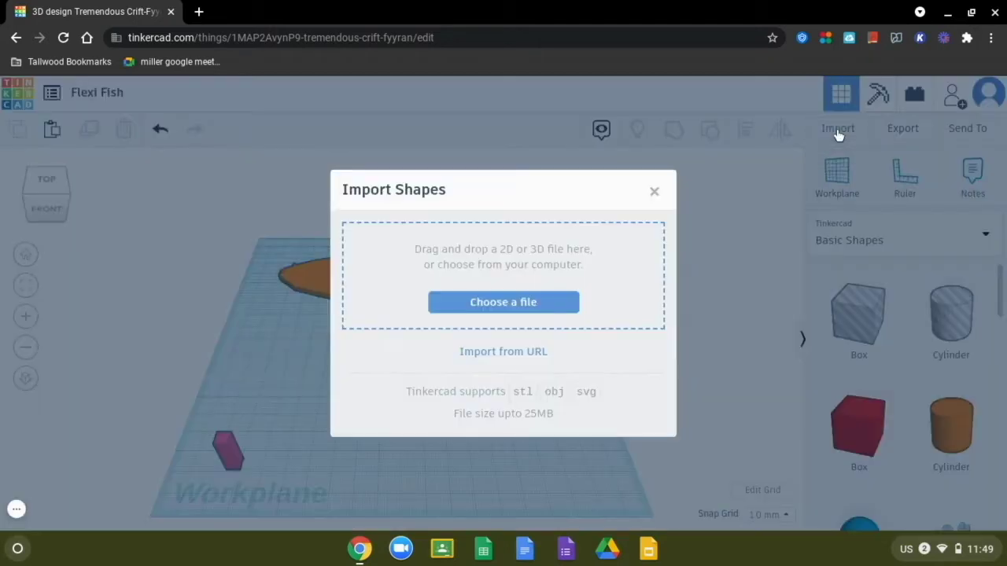
{"action": "left_click", "coordinate": [513, 303]}
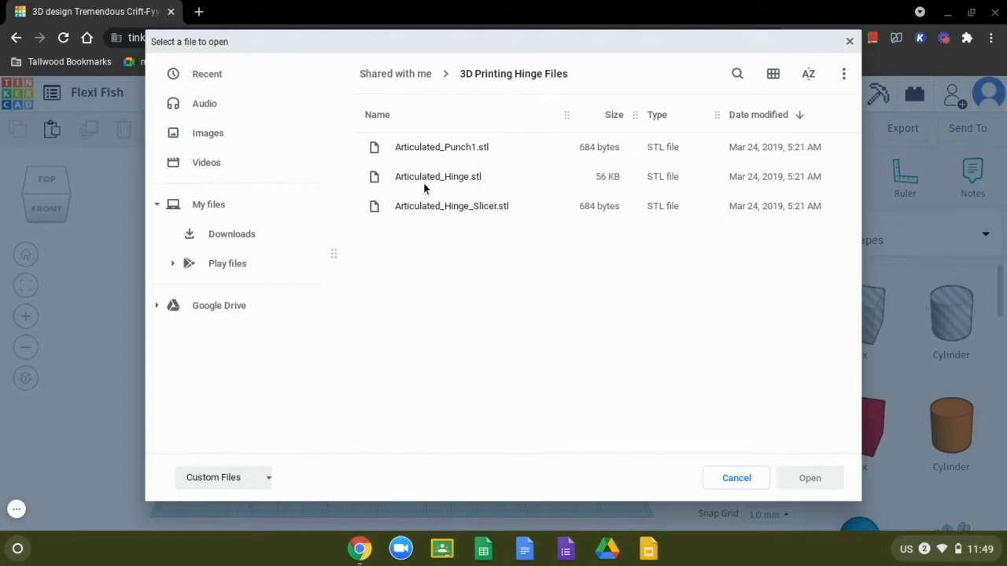
{"action": "left_click", "coordinate": [424, 187]}
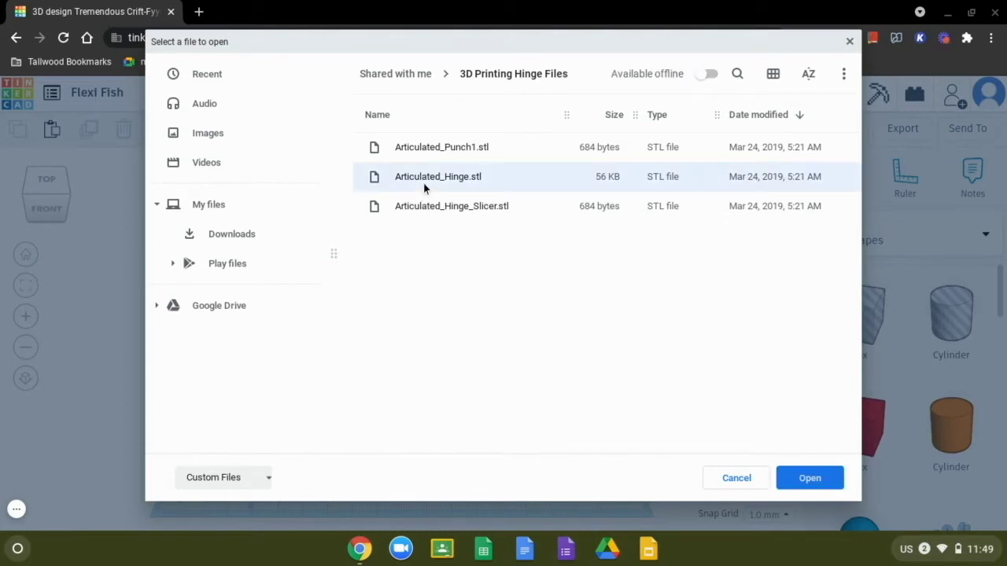
{"action": "left_click", "coordinate": [814, 478]}
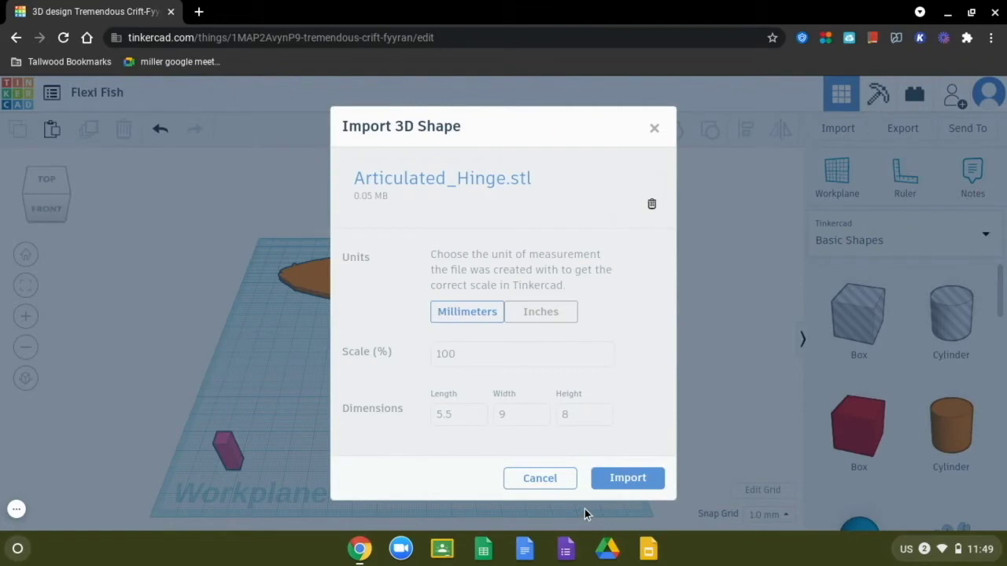
{"action": "left_click", "coordinate": [603, 485]}
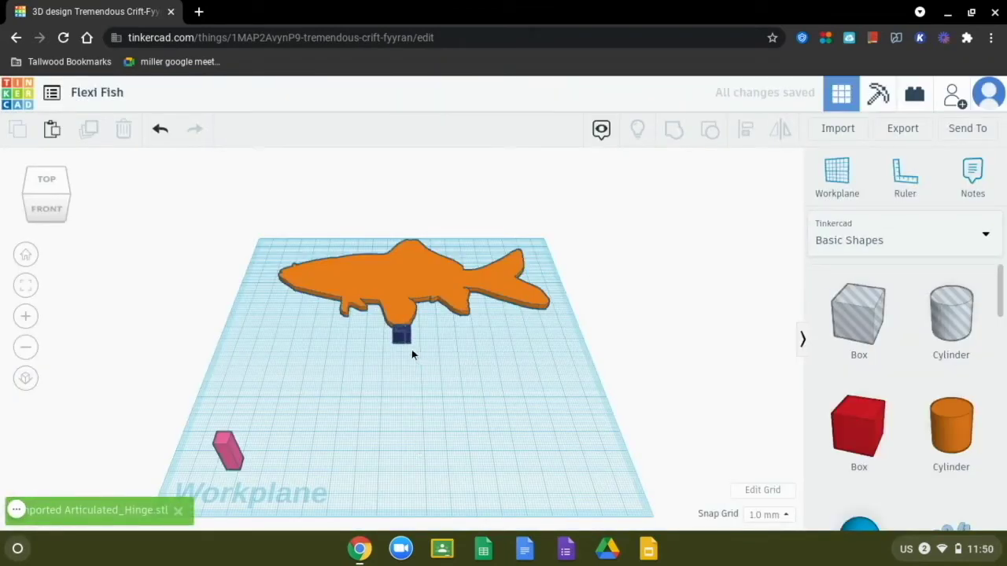
Step: Recolor the imported hinge solid yellow
{"action": "left_click", "coordinate": [401, 337]}
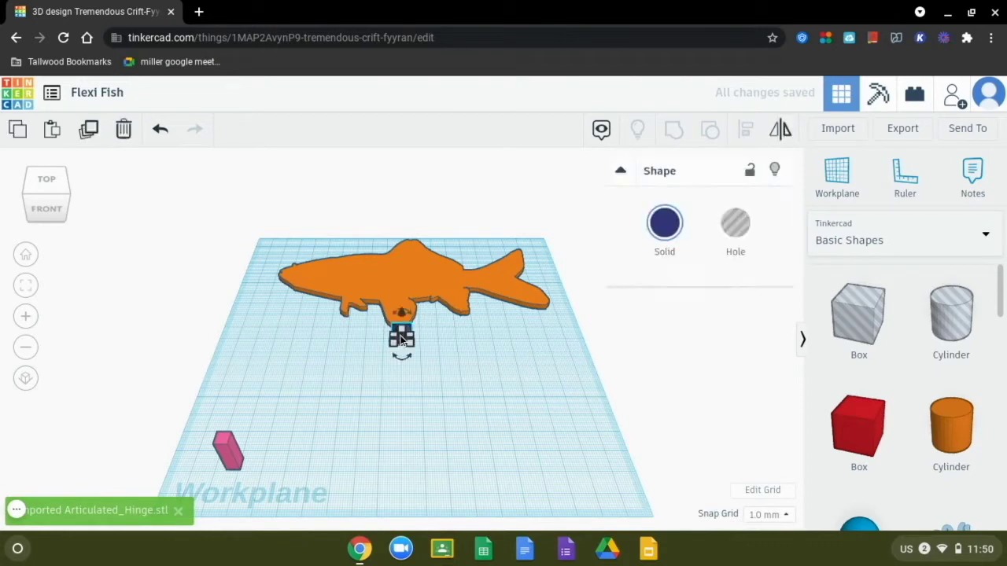
{"action": "left_click", "coordinate": [670, 227]}
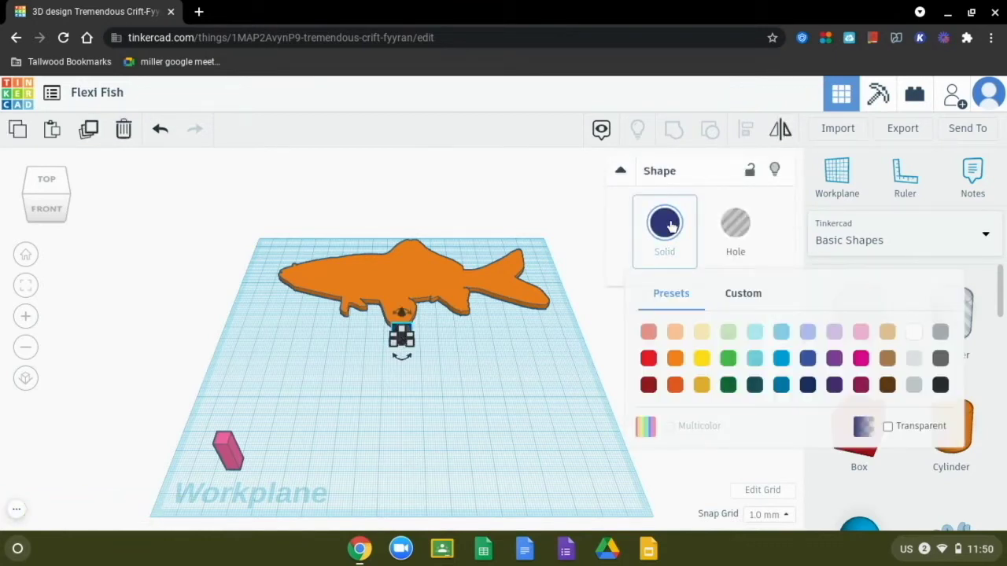
{"action": "left_click", "coordinate": [703, 363]}
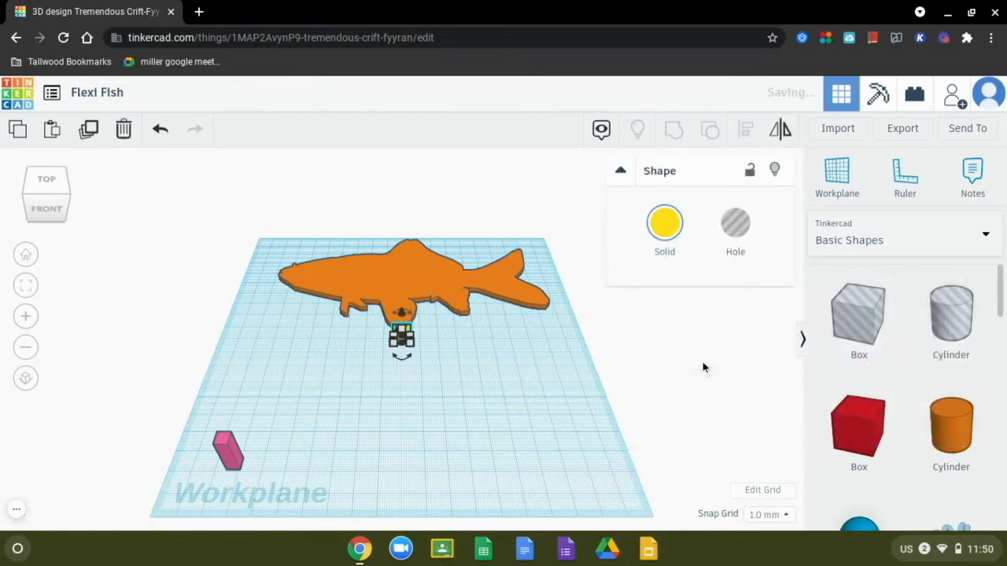
{"action": "left_click", "coordinate": [593, 295]}
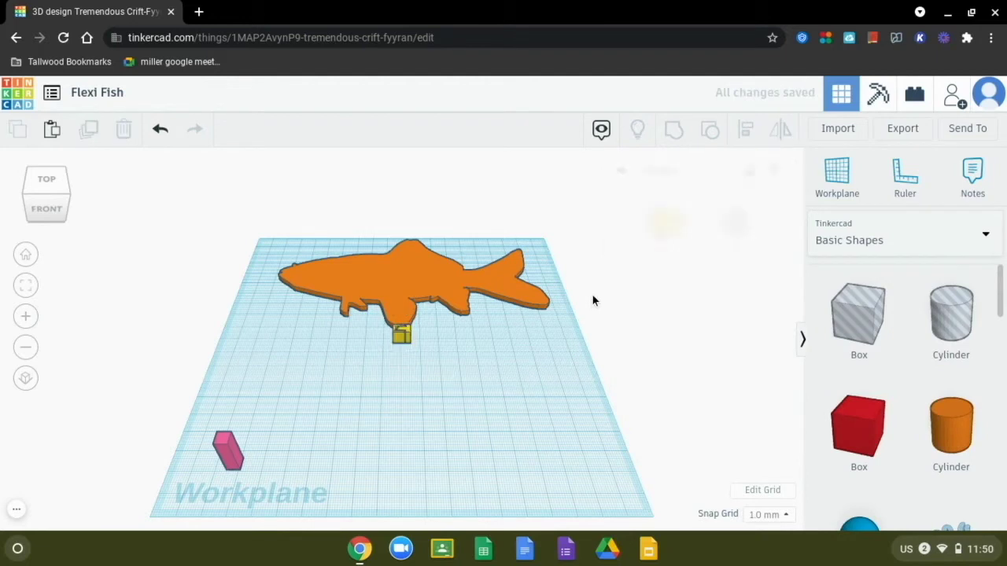
Step: Move the yellow hinge away from the fish toward the workplane's front-left corner, about 51.5 mm left and 35 mm forward
{"action": "left_click", "coordinate": [398, 337]}
{"action": "mouse_move", "coordinate": [401, 330]}
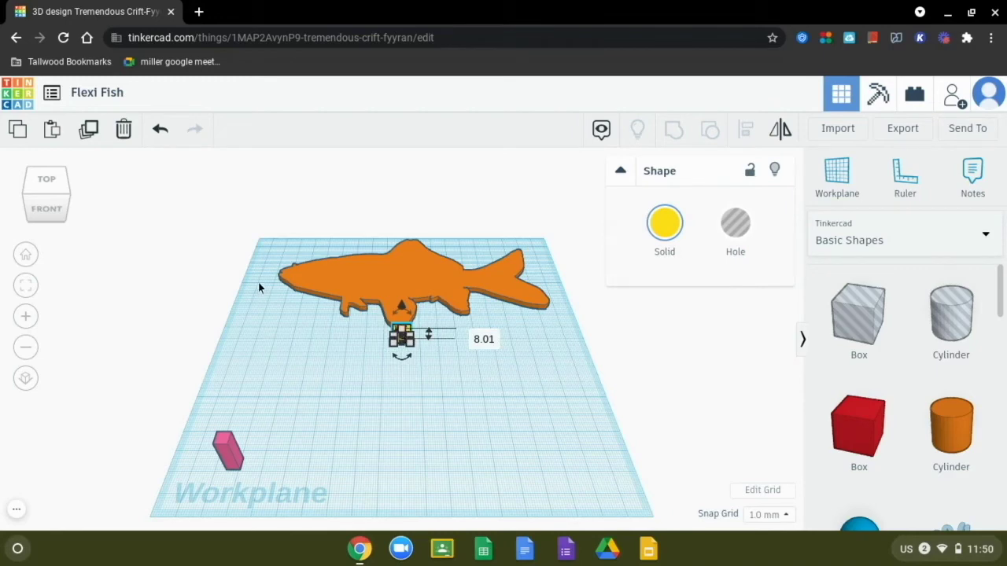
{"action": "left_click", "coordinate": [25, 316]}
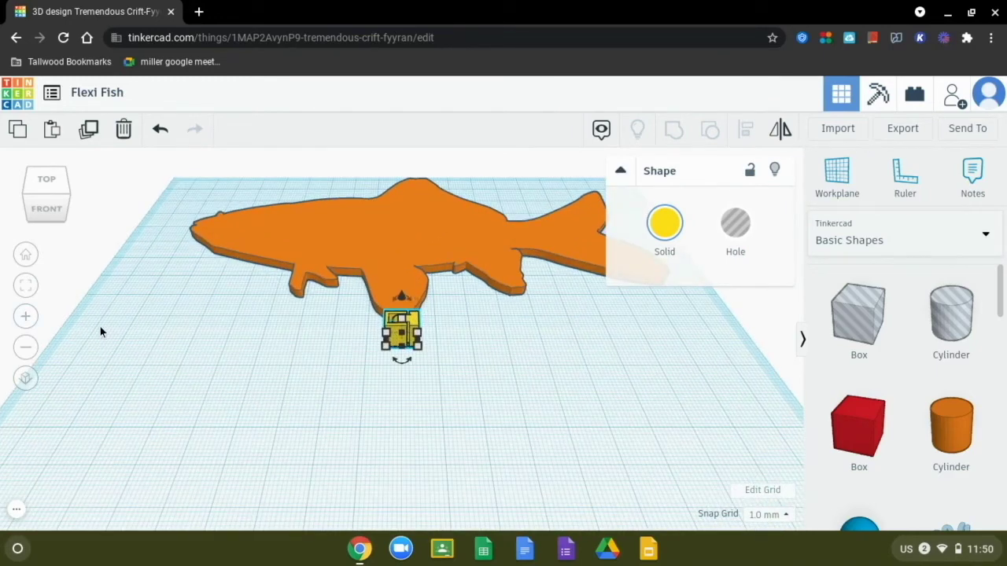
{"action": "left_click", "coordinate": [5, 303]}
{"action": "left_click", "coordinate": [22, 317]}
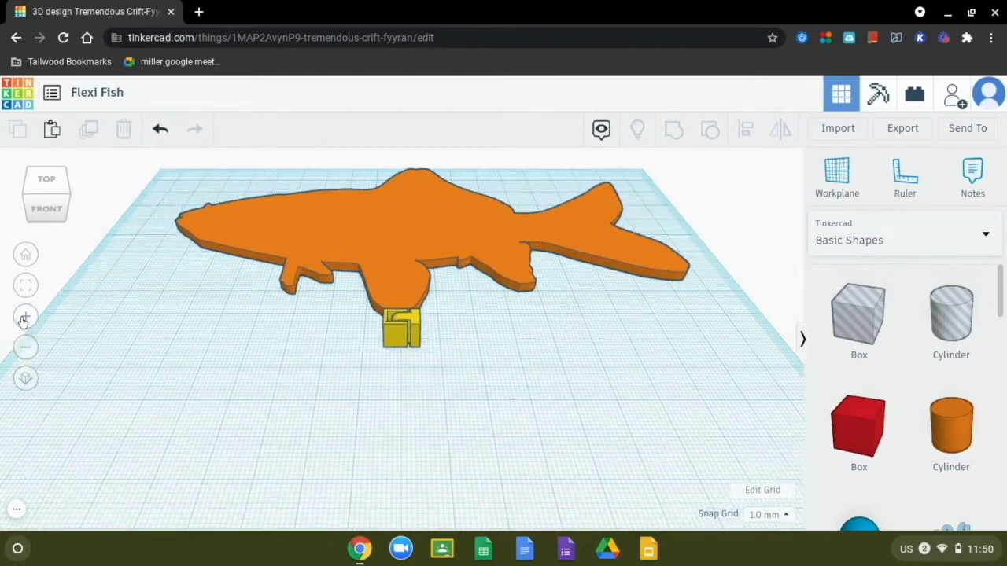
{"action": "left_click", "coordinate": [395, 340]}
{"action": "left_click_drag", "start_coordinate": [396, 339], "coordinate": [76, 489]}
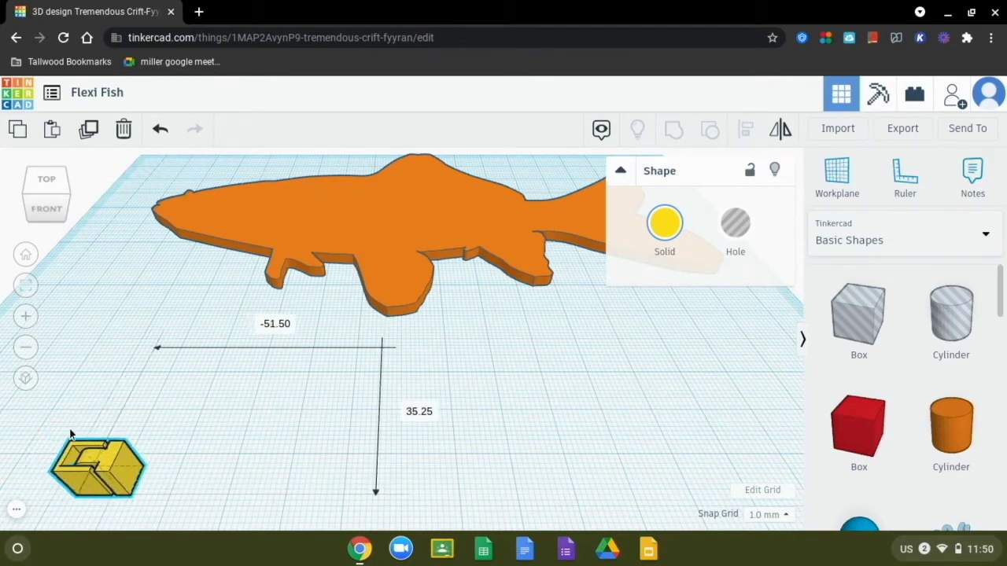
Step: Place the yellow hinge just right of the pink punch shape, moving it about 6 mm left and 31 mm forward
{"action": "left_click", "coordinate": [24, 355]}
{"action": "left_click", "coordinate": [24, 356]}
{"action": "left_click", "coordinate": [23, 356]}
{"action": "left_click", "coordinate": [23, 355]}
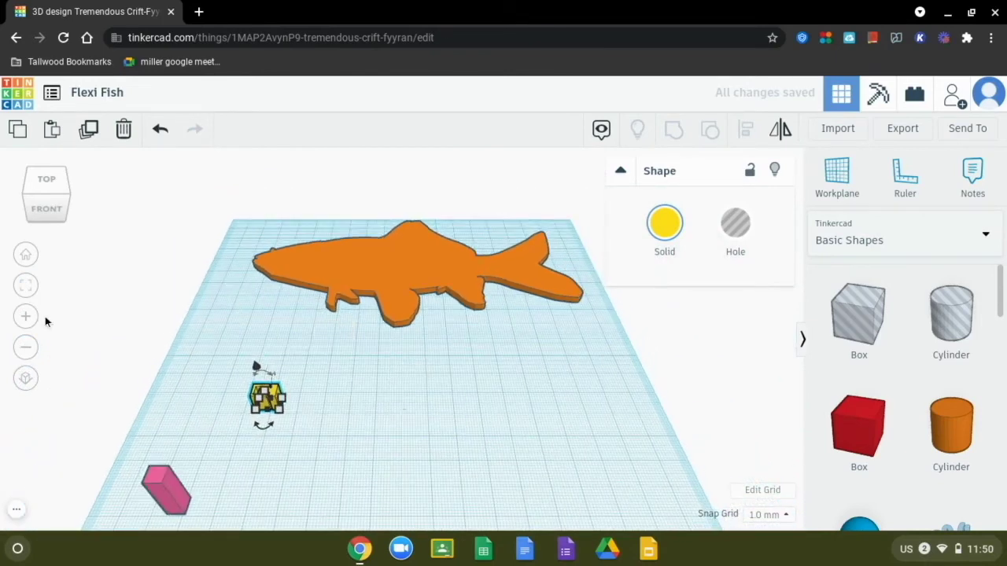
{"action": "left_click", "coordinate": [25, 289]}
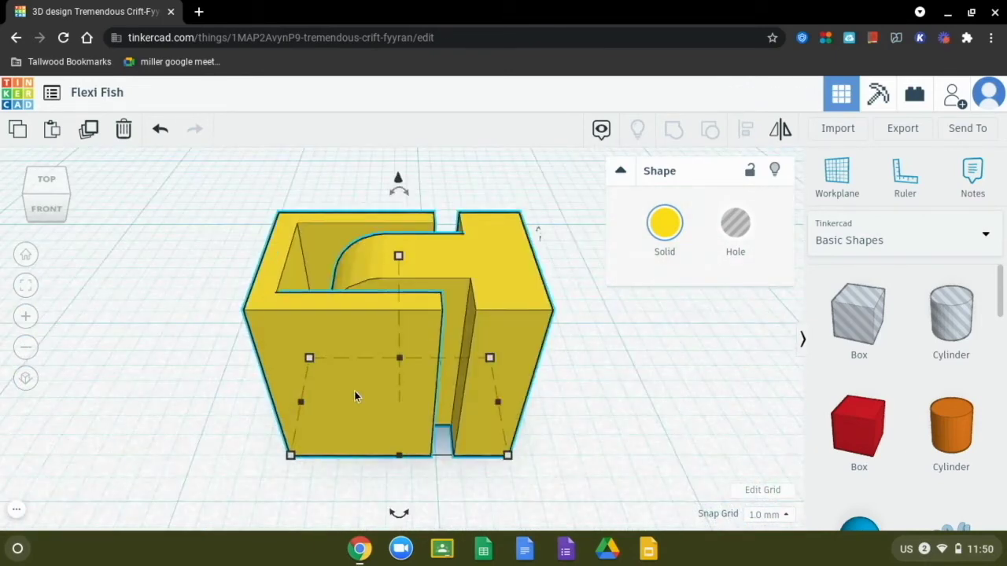
{"action": "left_click_drag", "start_coordinate": [347, 409], "coordinate": [239, 478]}
{"action": "scroll", "coordinate": [240, 478], "scroll_direction": "down", "scroll_amount": 5}
{"action": "left_click_drag", "start_coordinate": [390, 346], "coordinate": [374, 456]}
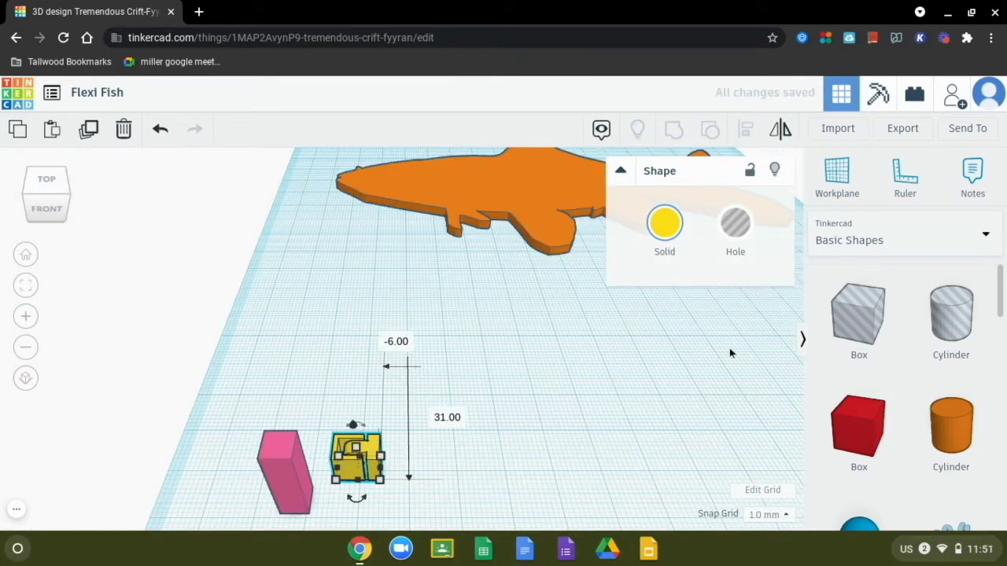
{"action": "left_click", "coordinate": [721, 380]}
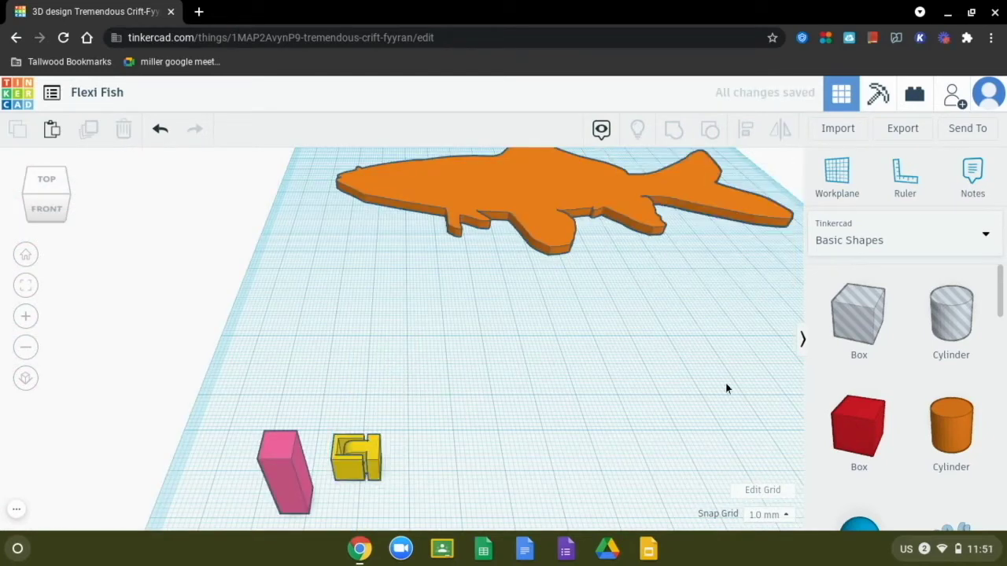
Step: Import Articulated_Hinge_Slicer.stl in millimeters at 100% scale and place it along the workplane's left edge, beside the pink punch
{"action": "left_click", "coordinate": [837, 129]}
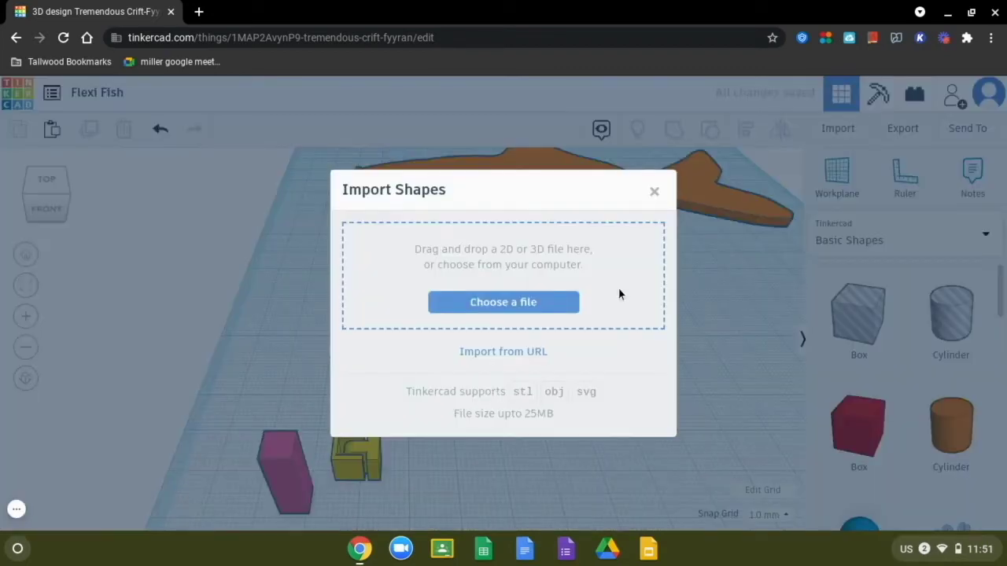
{"action": "left_click", "coordinate": [553, 305]}
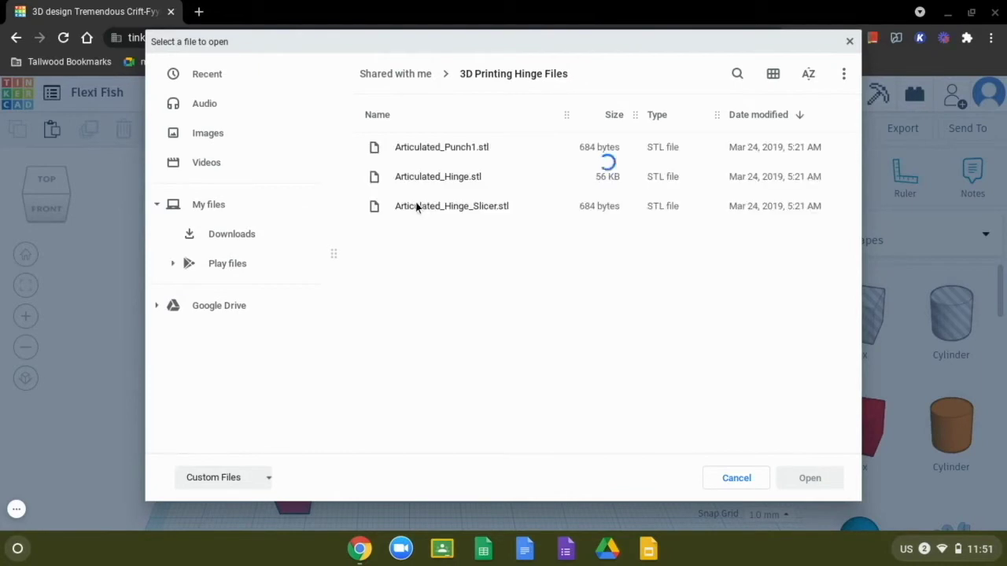
{"action": "left_click", "coordinate": [404, 208]}
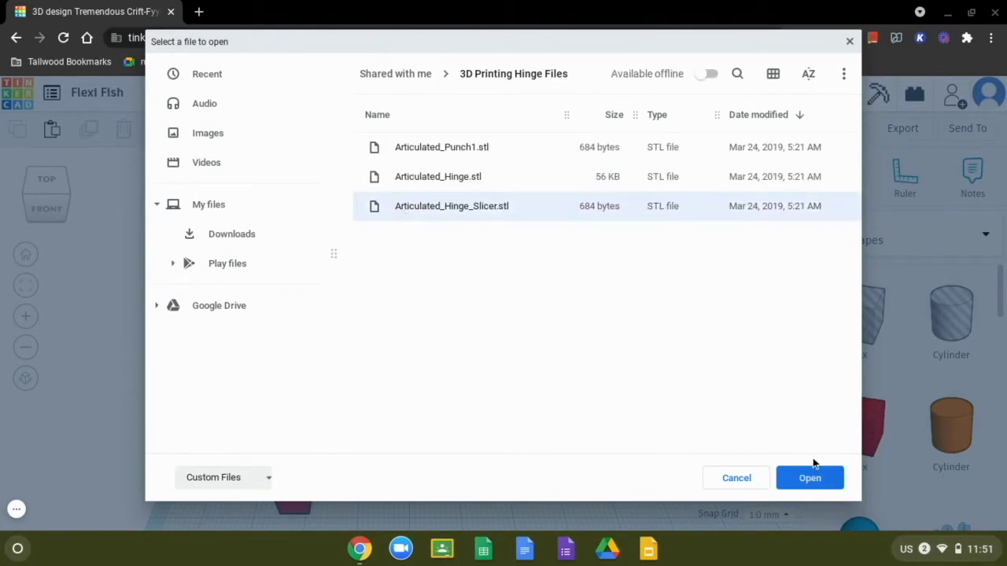
{"action": "left_click", "coordinate": [817, 478]}
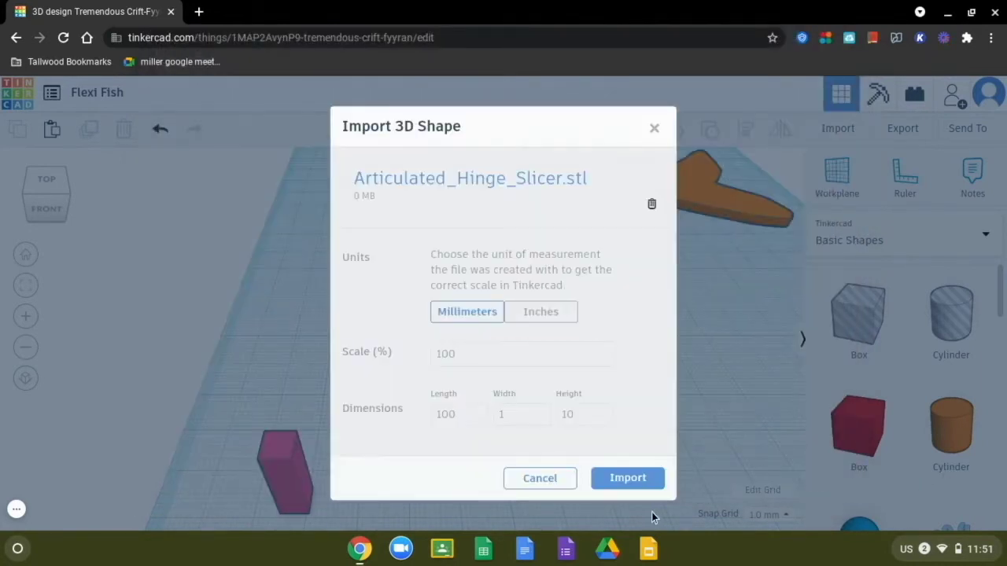
{"action": "left_click", "coordinate": [638, 488]}
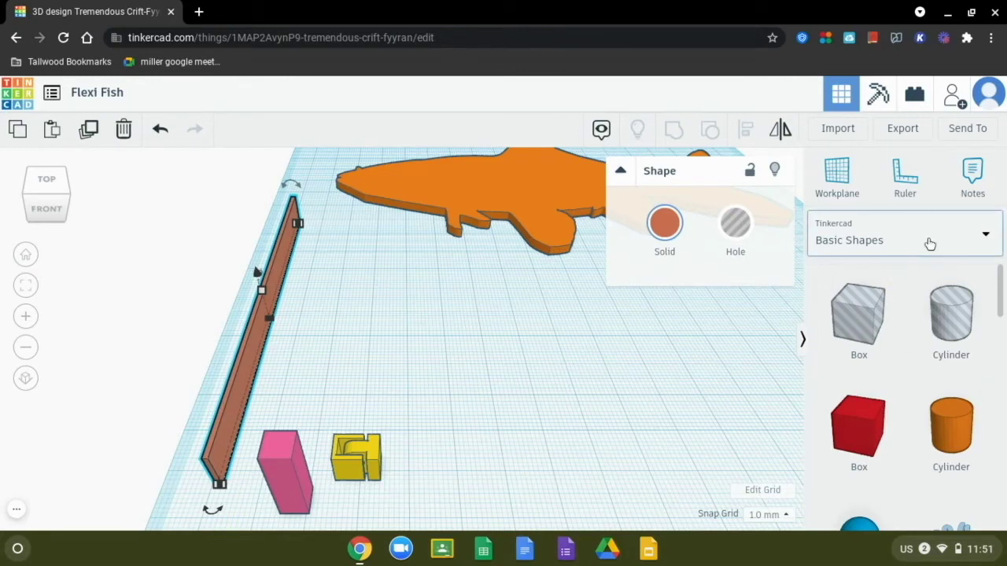
Step: Save the long slicer bar to the personal Shapes Collection as a hole shape named "Slicer"
{"action": "left_click", "coordinate": [983, 238]}
{"action": "scroll", "coordinate": [937, 320], "scroll_direction": "down", "scroll_amount": 3}
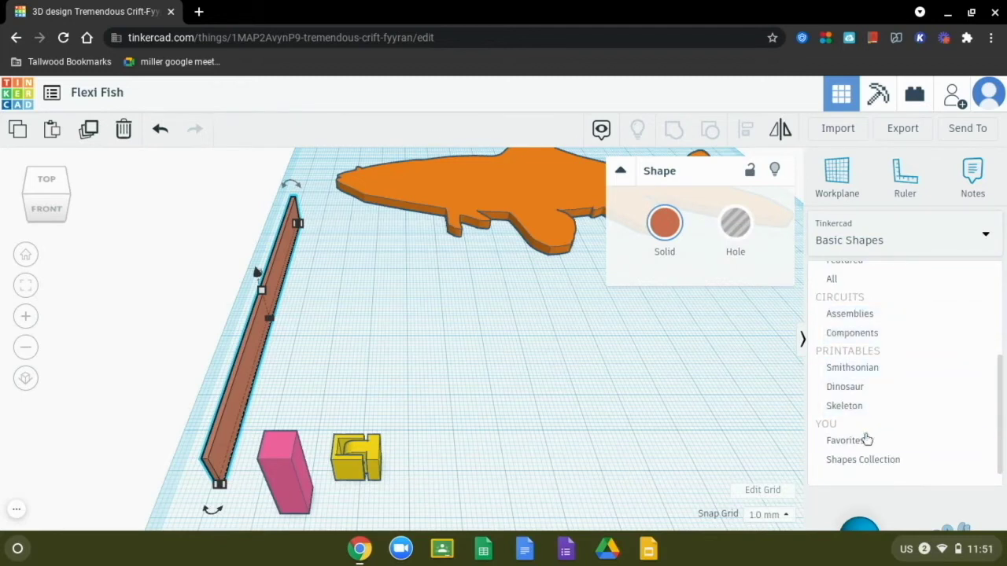
{"action": "left_click", "coordinate": [853, 460]}
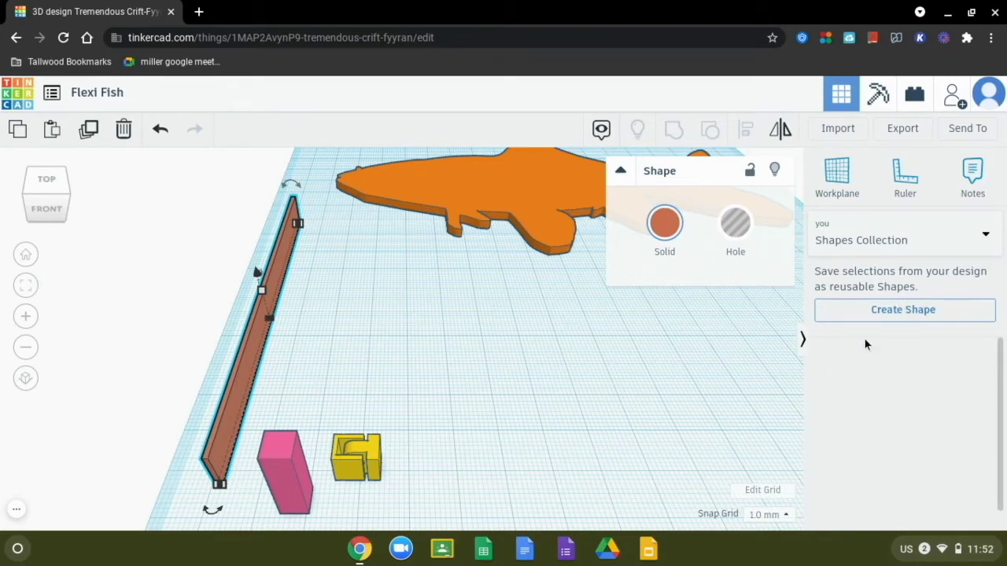
{"action": "left_click", "coordinate": [887, 318]}
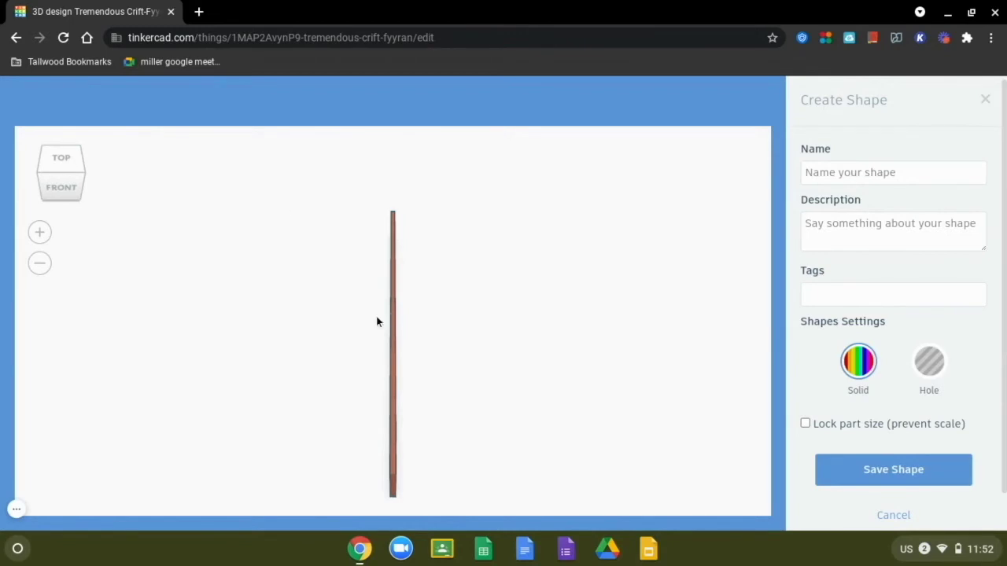
{"action": "left_click", "coordinate": [836, 173]}
{"action": "type", "text": "Slicer"}
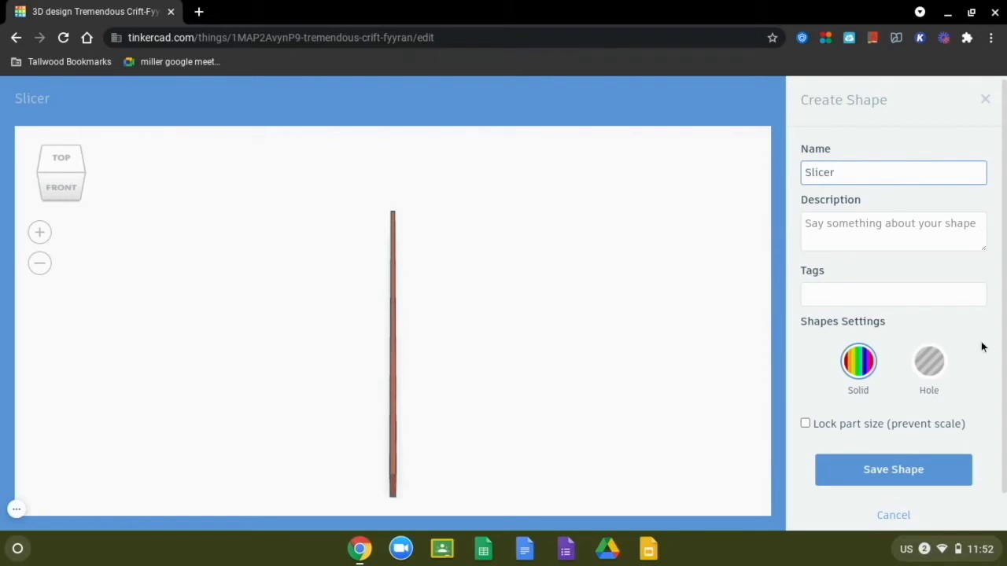
{"action": "left_click", "coordinate": [930, 363]}
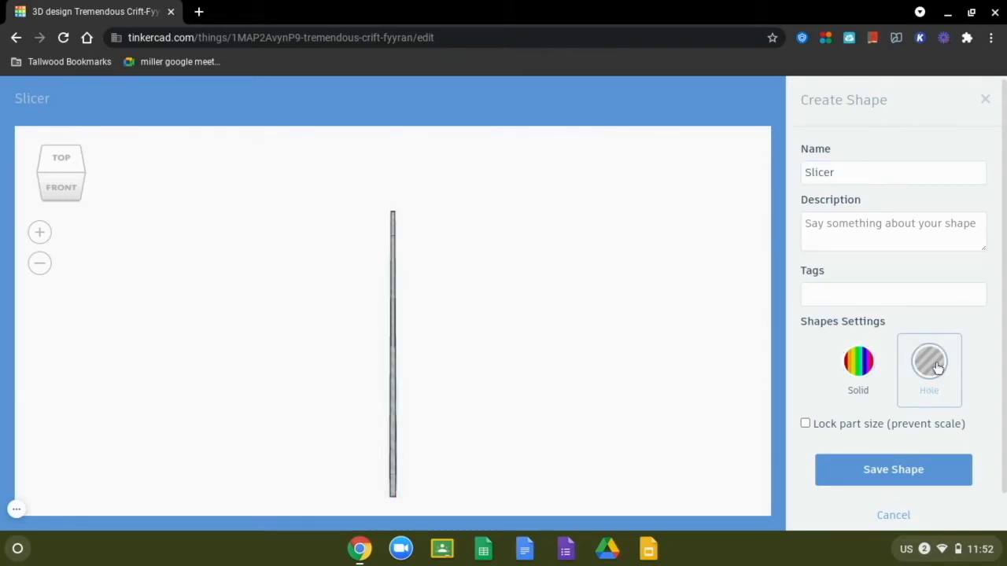
{"action": "left_click", "coordinate": [873, 479]}
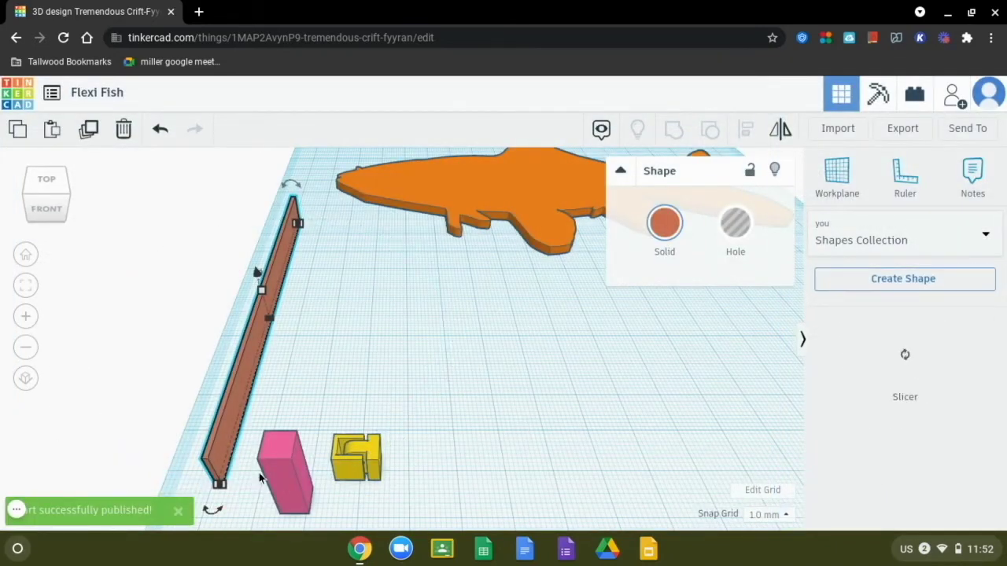
Step: Turn the pink punch shape into a hole and save it to the Shapes Collection as "Hinge Punchout"
{"action": "left_click", "coordinate": [279, 460]}
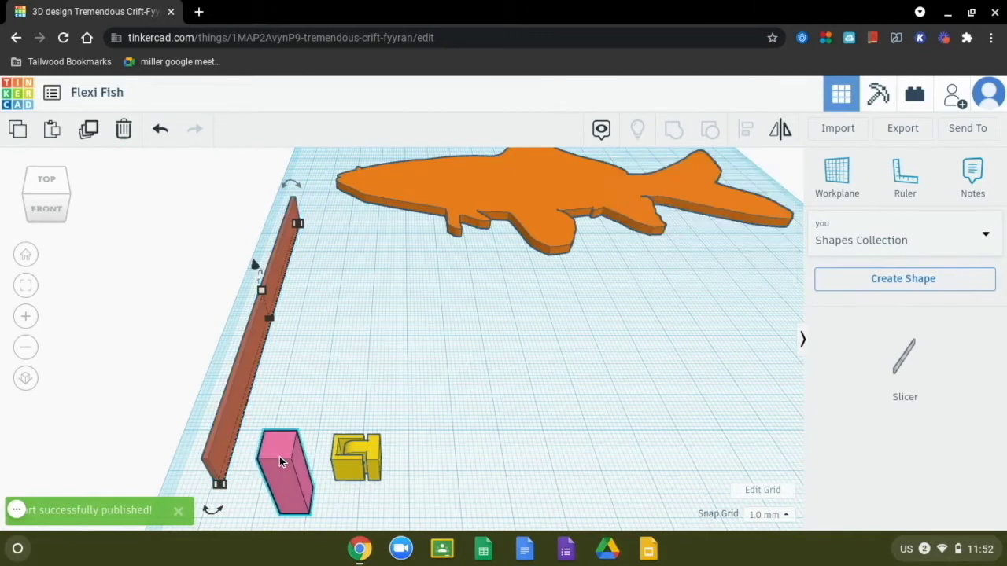
{"action": "left_click", "coordinate": [279, 460]}
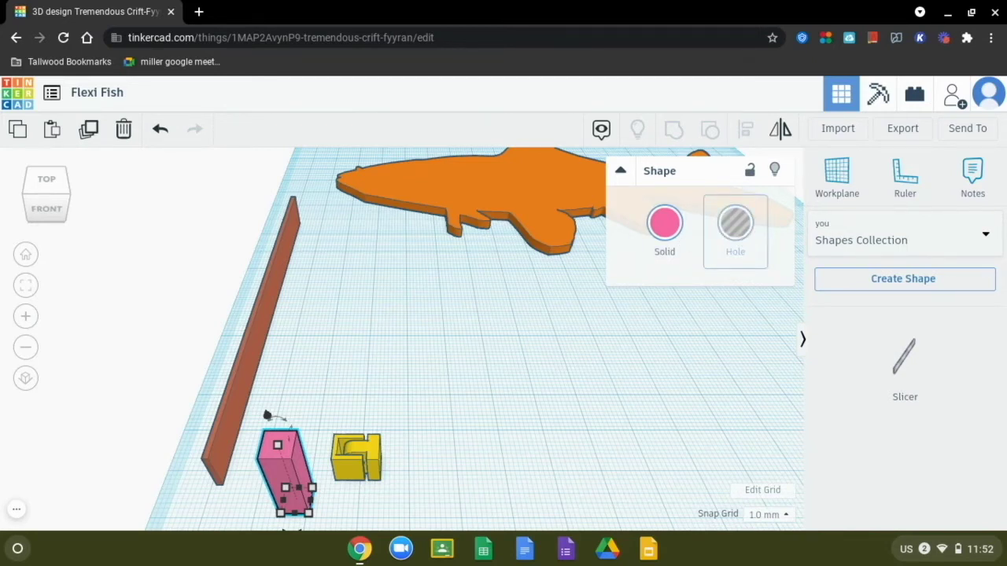
{"action": "left_click", "coordinate": [738, 234]}
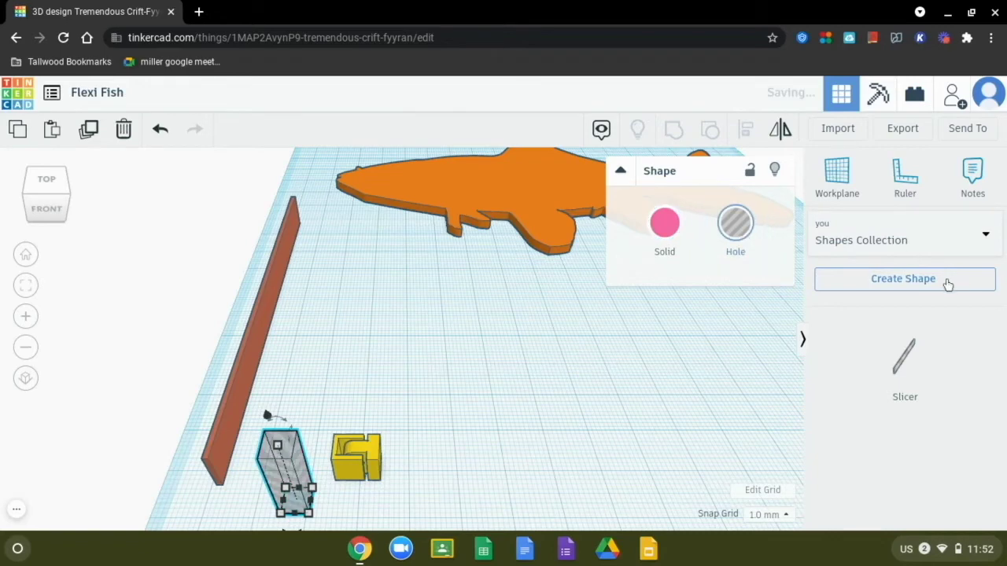
{"action": "left_click", "coordinate": [948, 281]}
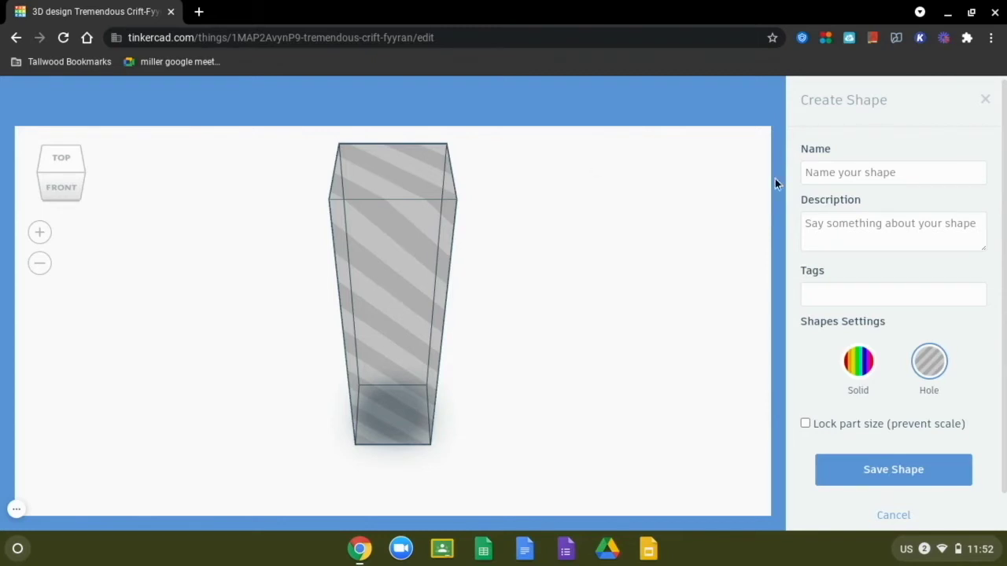
{"action": "left_click", "coordinate": [854, 172]}
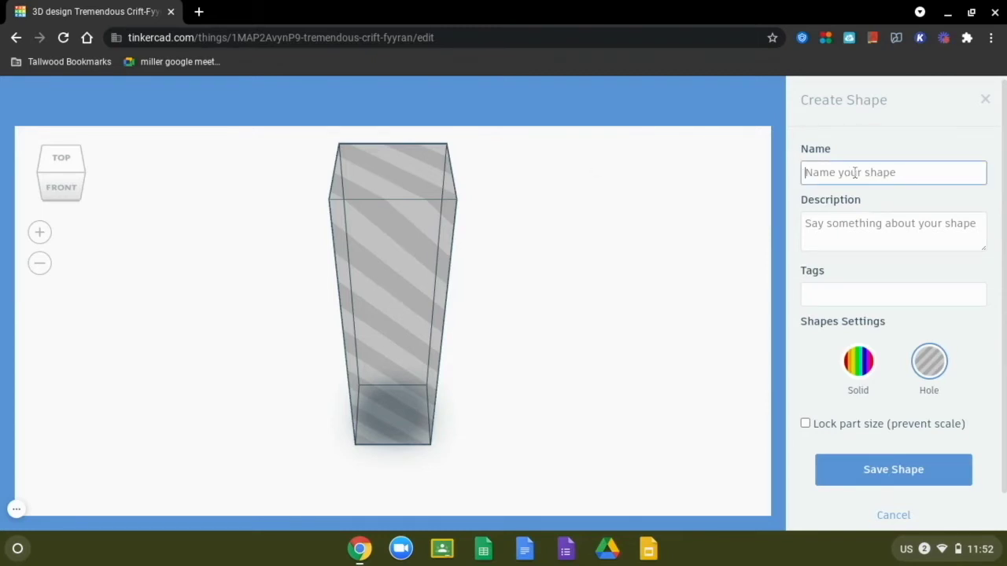
{"action": "type", "text": "Hinge Punchout"}
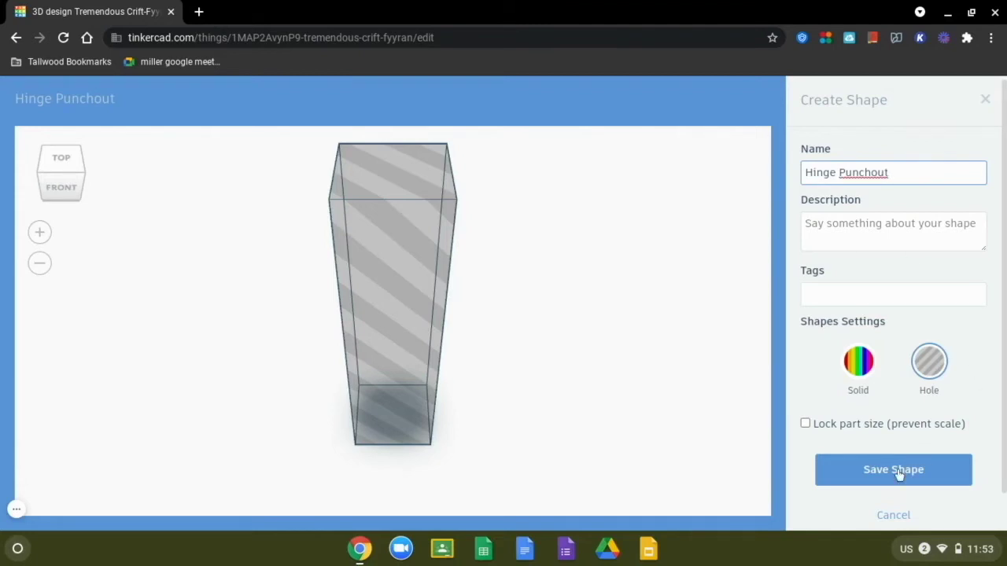
{"action": "left_click", "coordinate": [898, 471]}
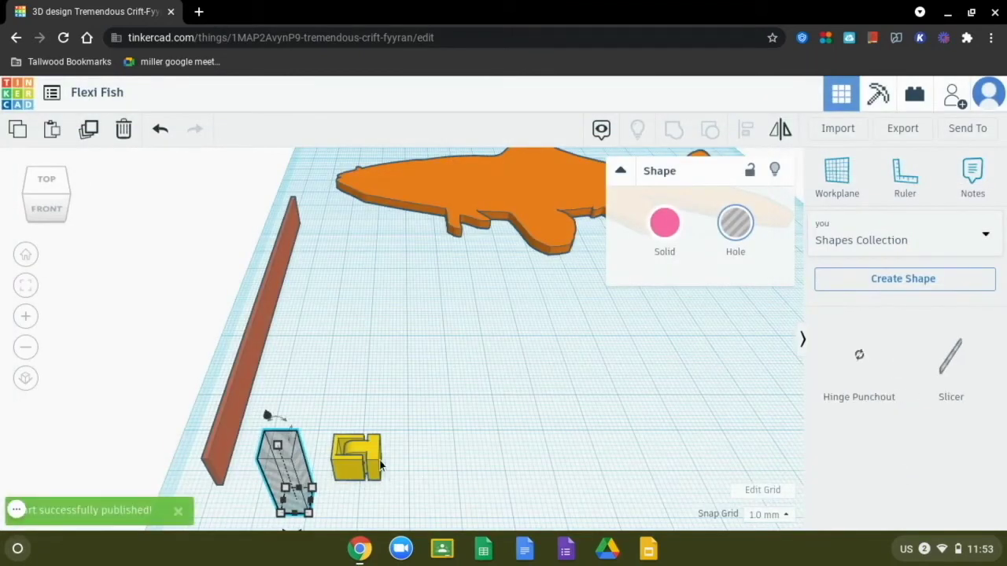
Step: Save the yellow hinge to the personal Shapes Collection under the name "Hinge"
{"action": "left_click", "coordinate": [380, 465]}
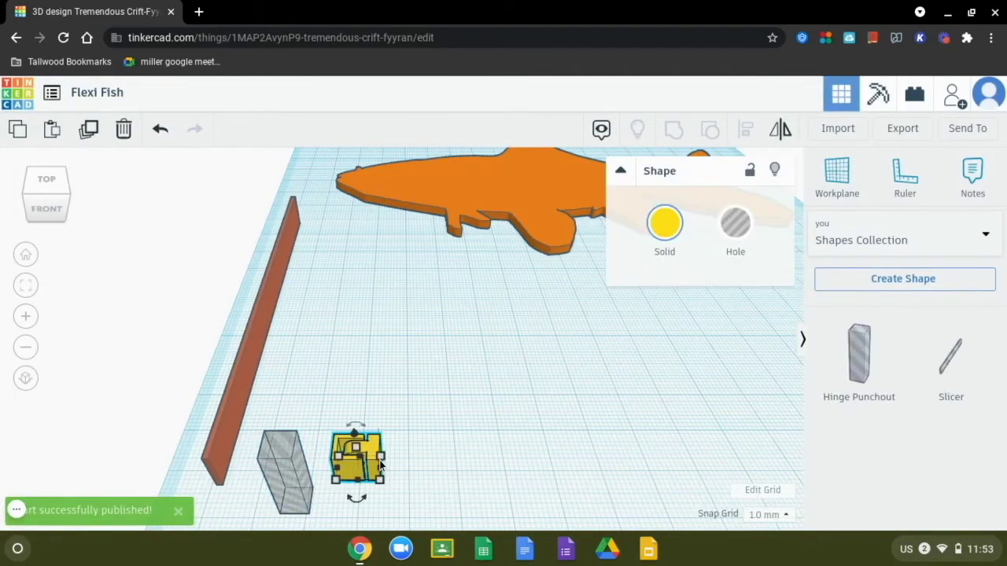
{"action": "left_click", "coordinate": [873, 281]}
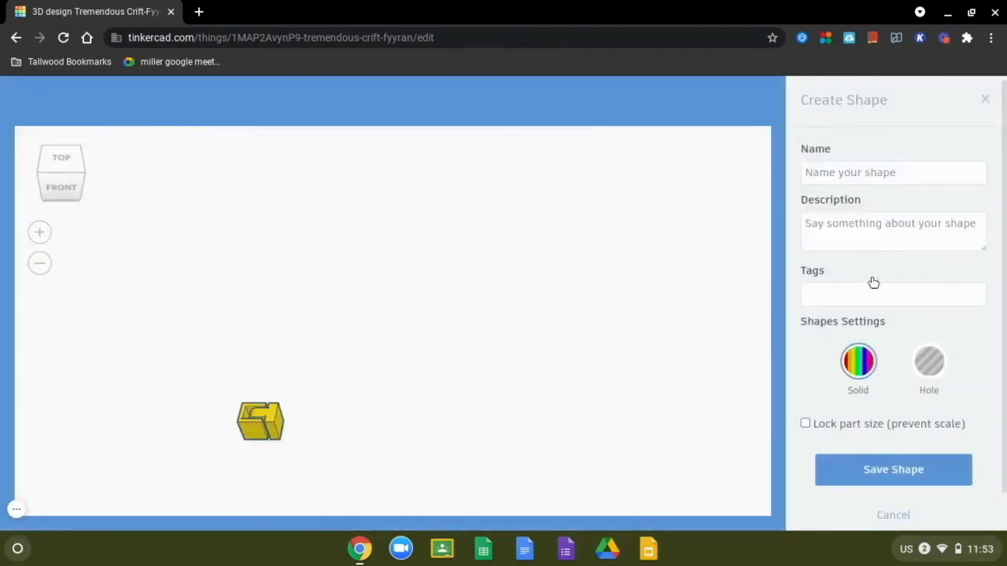
{"action": "left_click", "coordinate": [836, 168]}
{"action": "type", "text": "Hinge"}
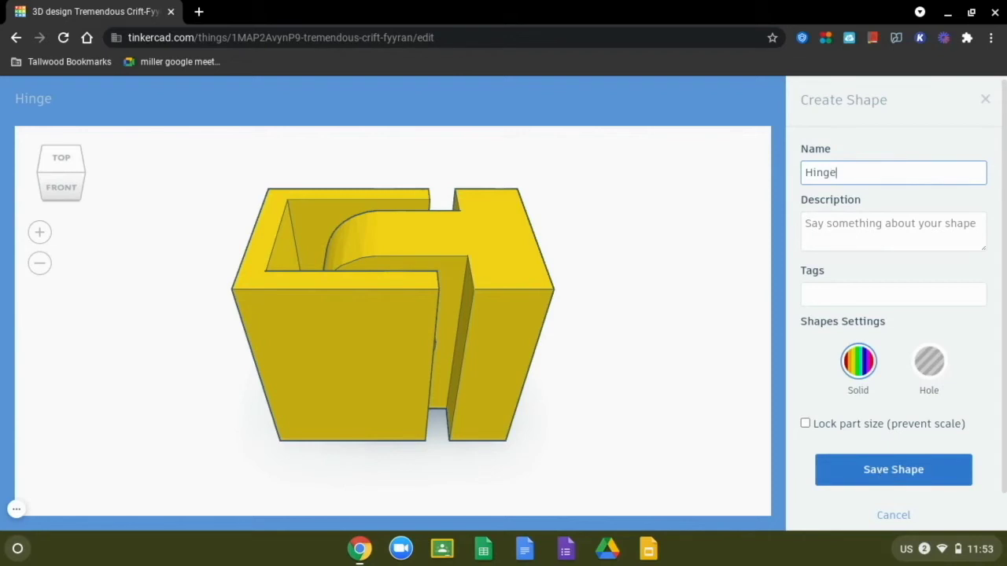
{"action": "key", "text": "Return"}
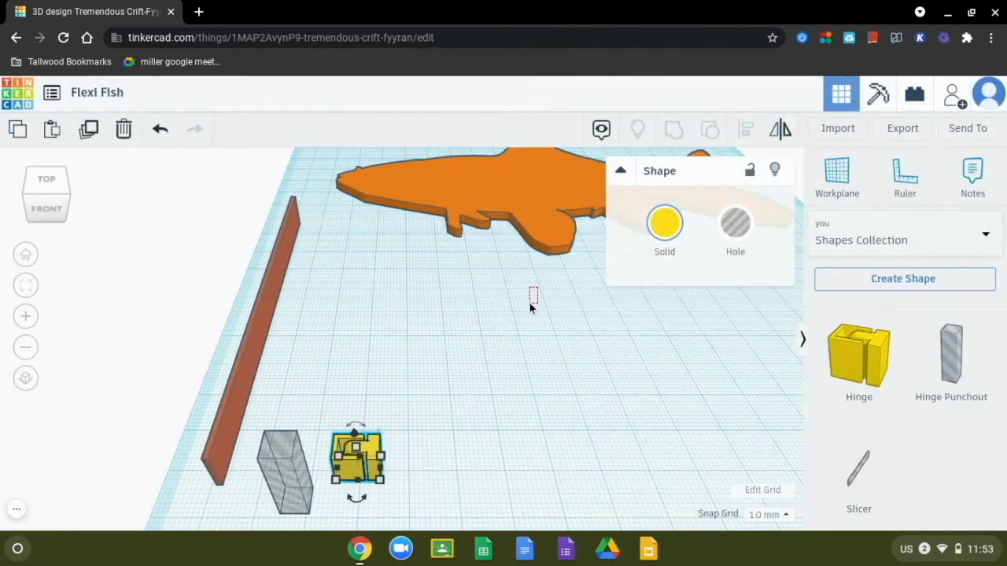
Step: Delete the slicer bar, punchout and hinge from the workplane, leaving only the orange fish
{"action": "left_click", "coordinate": [26, 254]}
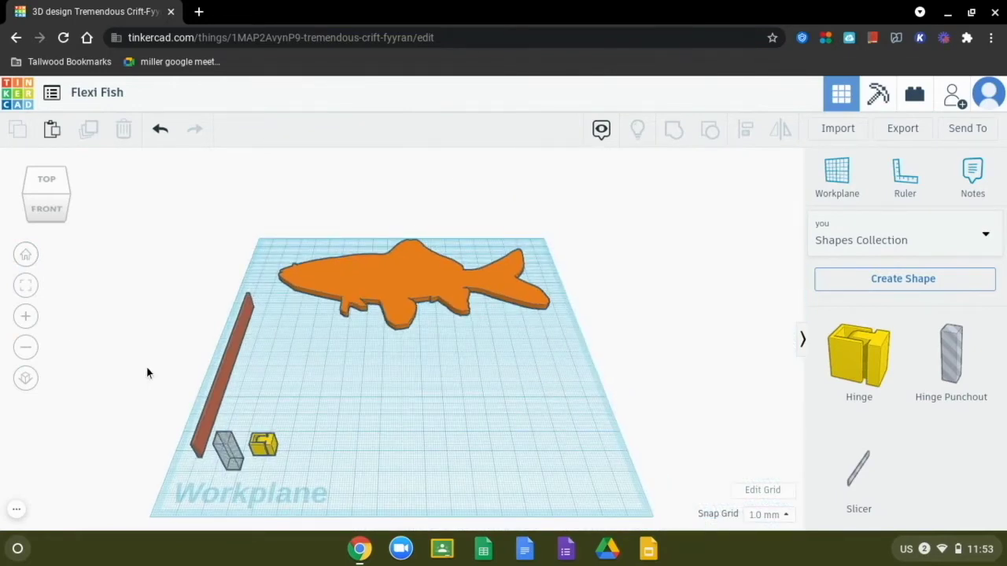
{"action": "left_click_drag", "start_coordinate": [191, 359], "coordinate": [280, 468]}
{"action": "key", "text": "Delete"}
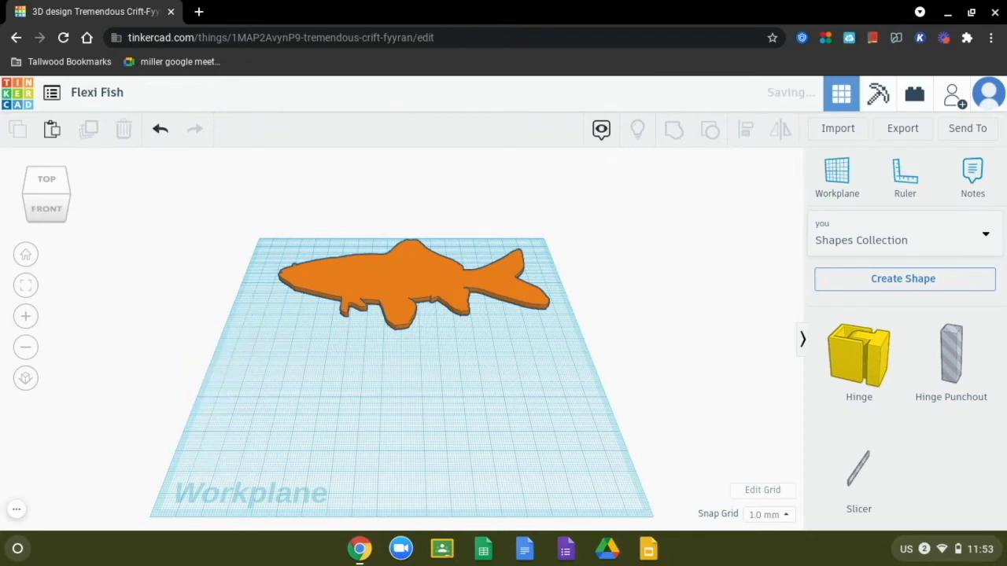
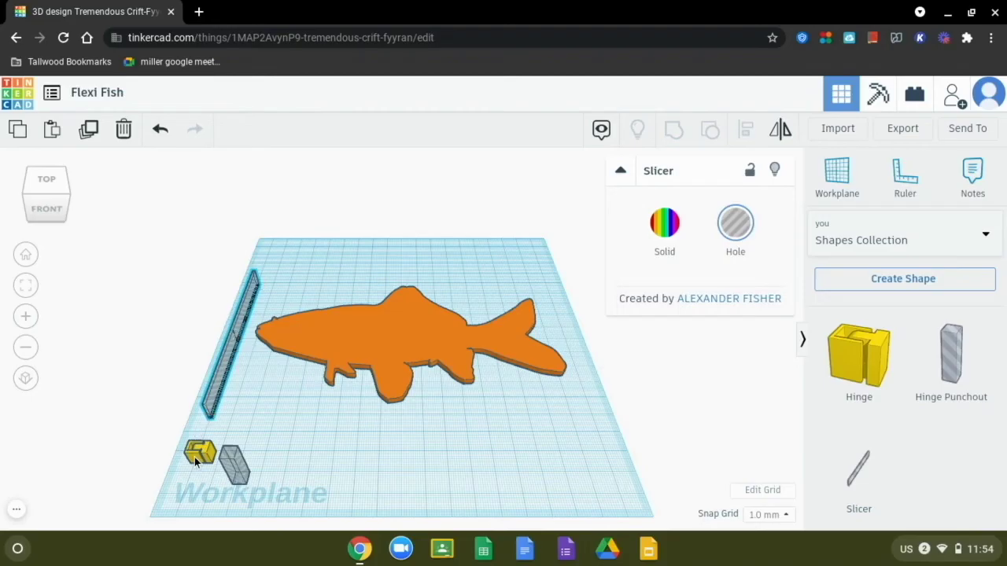
Step: Measure the hinge's height and set the orange fish's height to 8.01 mm to match
{"action": "left_click", "coordinate": [194, 457]}
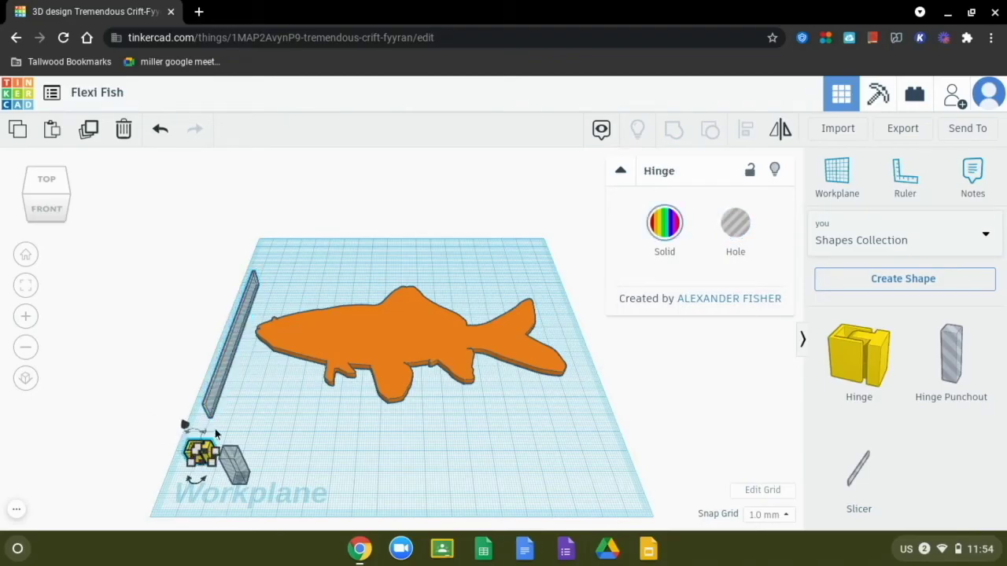
{"action": "left_click", "coordinate": [25, 316]}
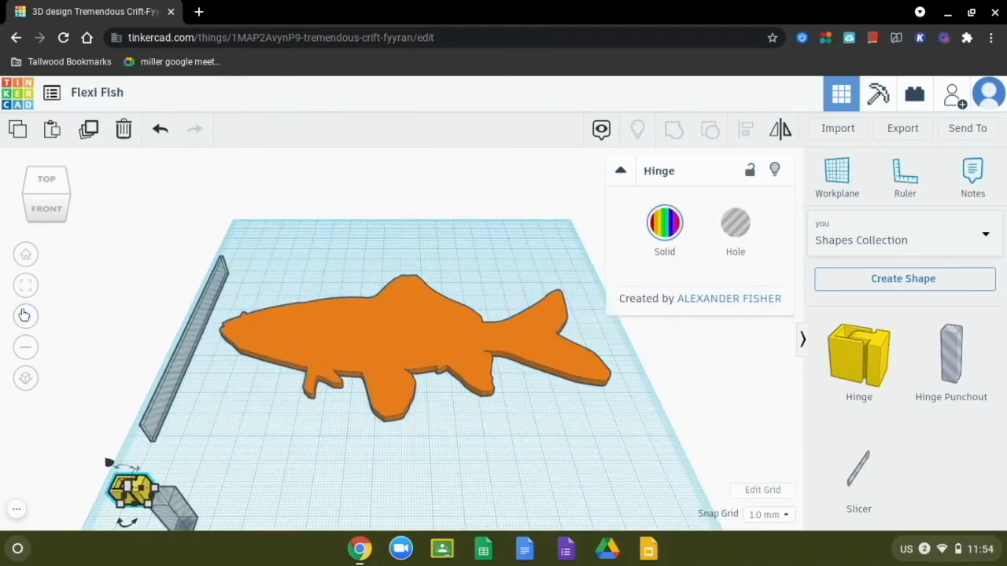
{"action": "left_click", "coordinate": [24, 293]}
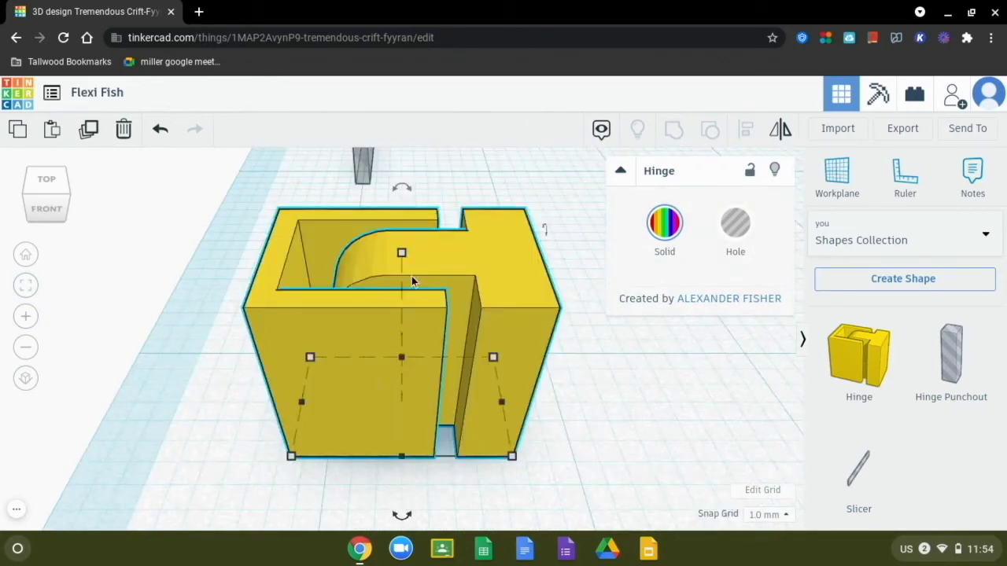
{"action": "mouse_move", "coordinate": [403, 260]}
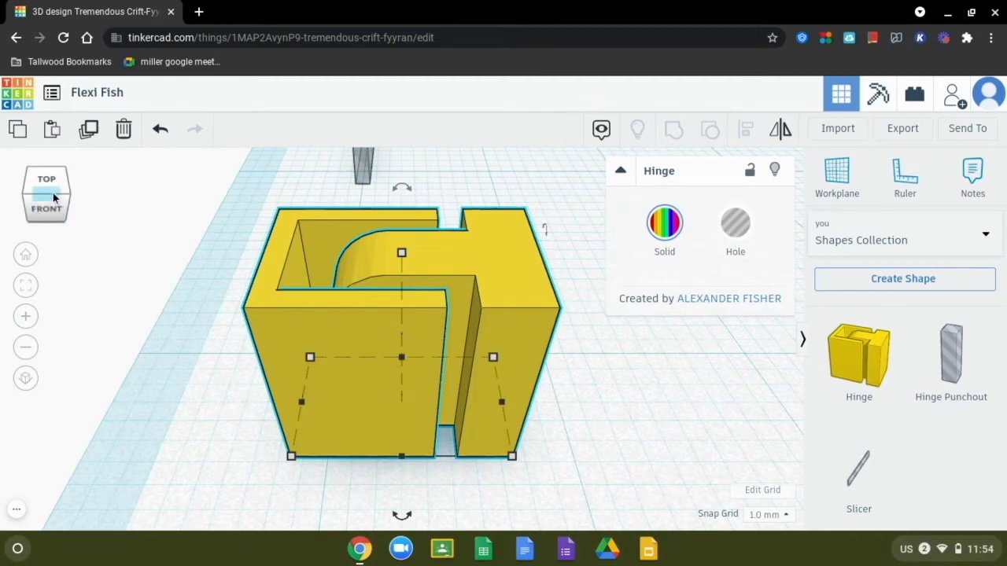
{"action": "left_click", "coordinate": [26, 258]}
{"action": "left_click", "coordinate": [421, 347]}
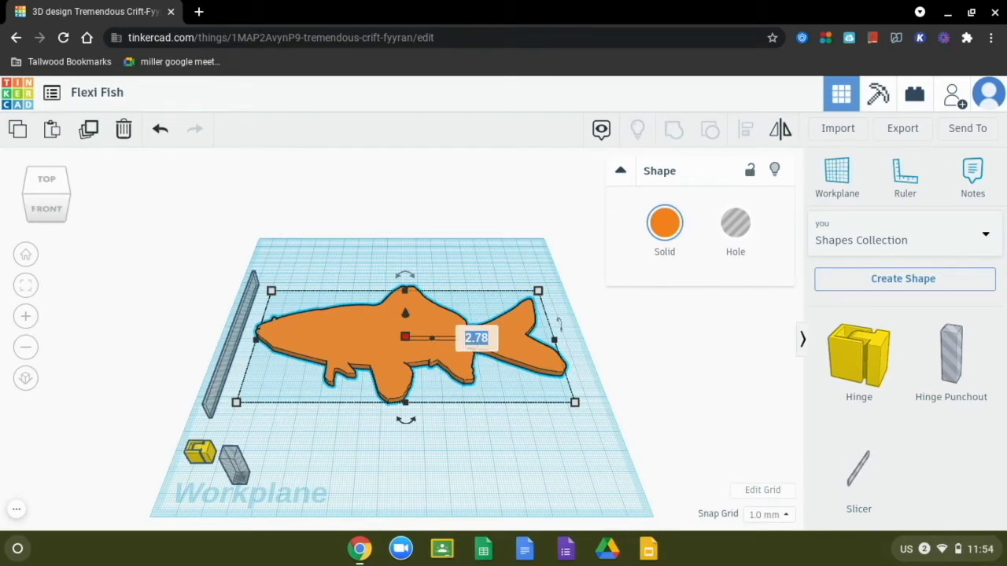
{"action": "type", "text": "8.01"}
{"action": "key", "text": "Return"}
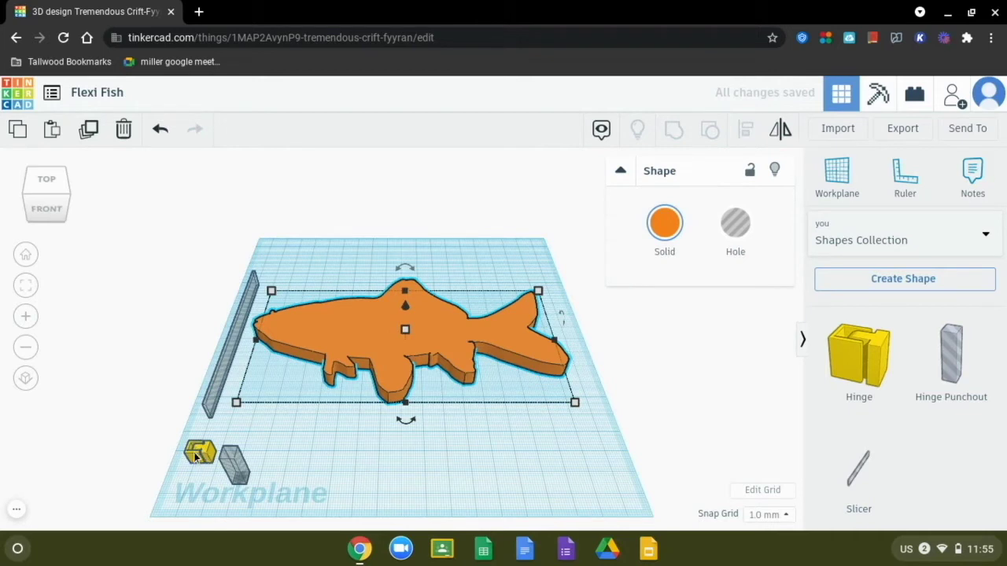
{"action": "left_click", "coordinate": [401, 492]}
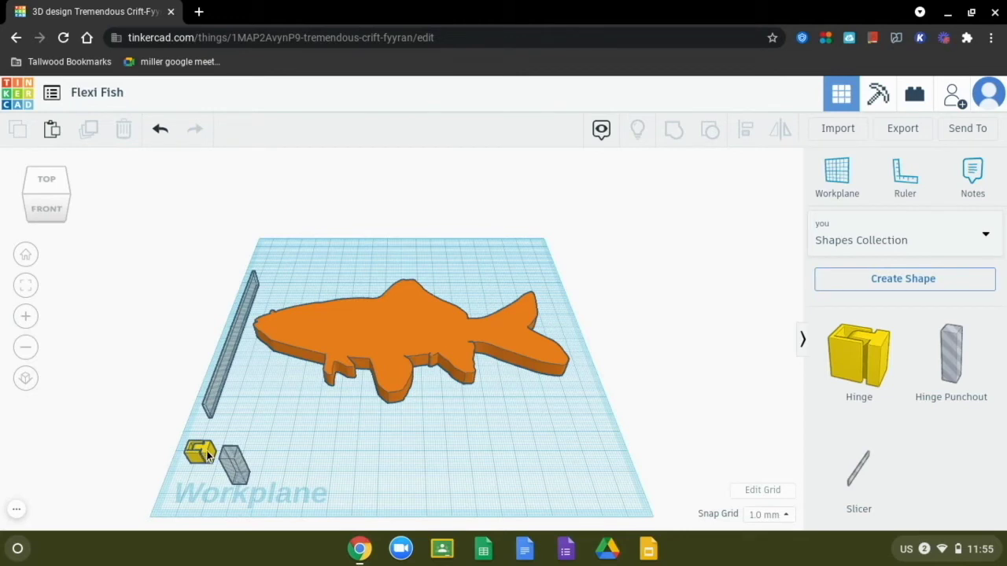
Step: Move the hinge forward and to the right so it stands just left of the Hinge Punchout
{"action": "left_click", "coordinate": [209, 456]}
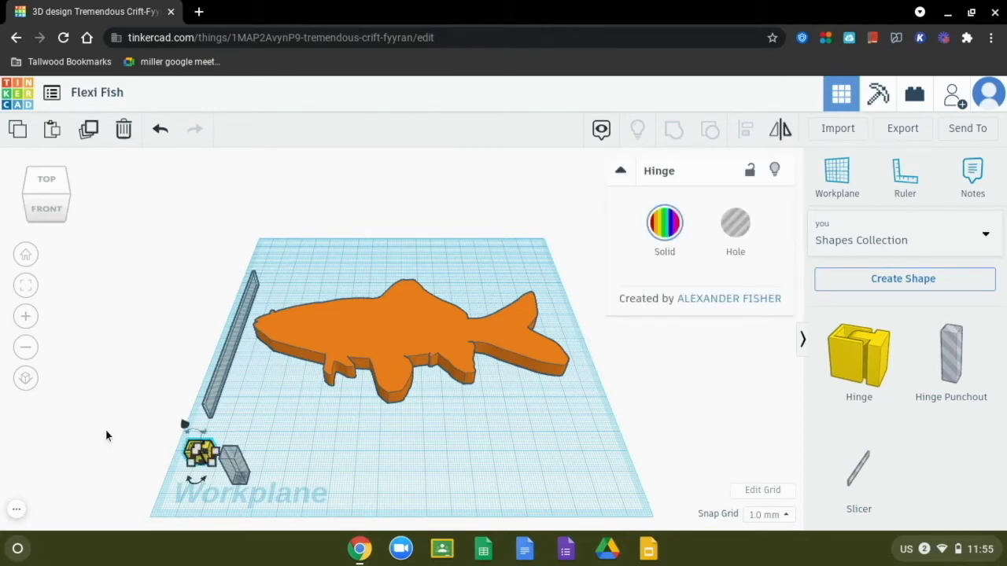
{"action": "left_click", "coordinate": [105, 429]}
{"action": "left_click_drag", "start_coordinate": [167, 449], "coordinate": [259, 491]}
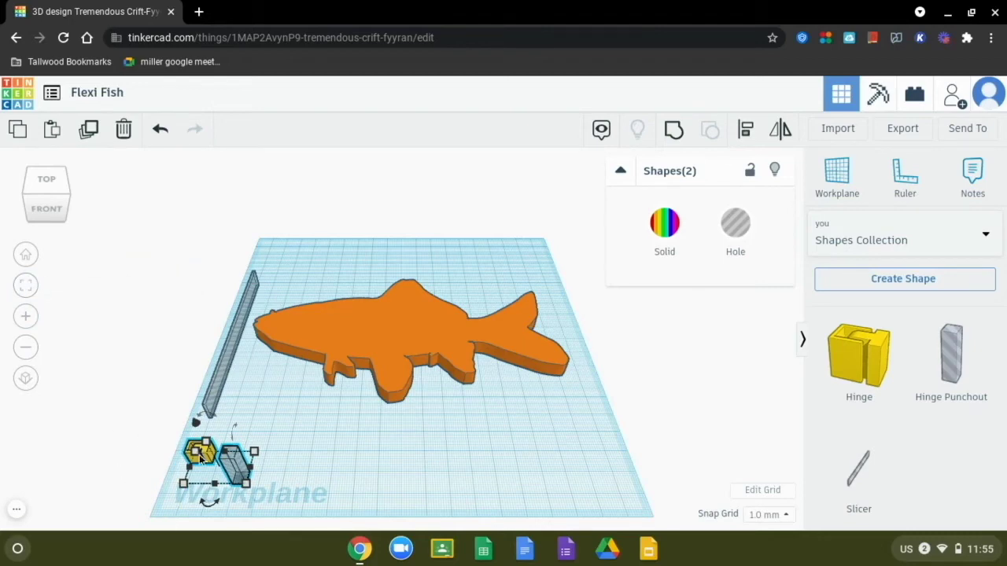
{"action": "left_click", "coordinate": [25, 290]}
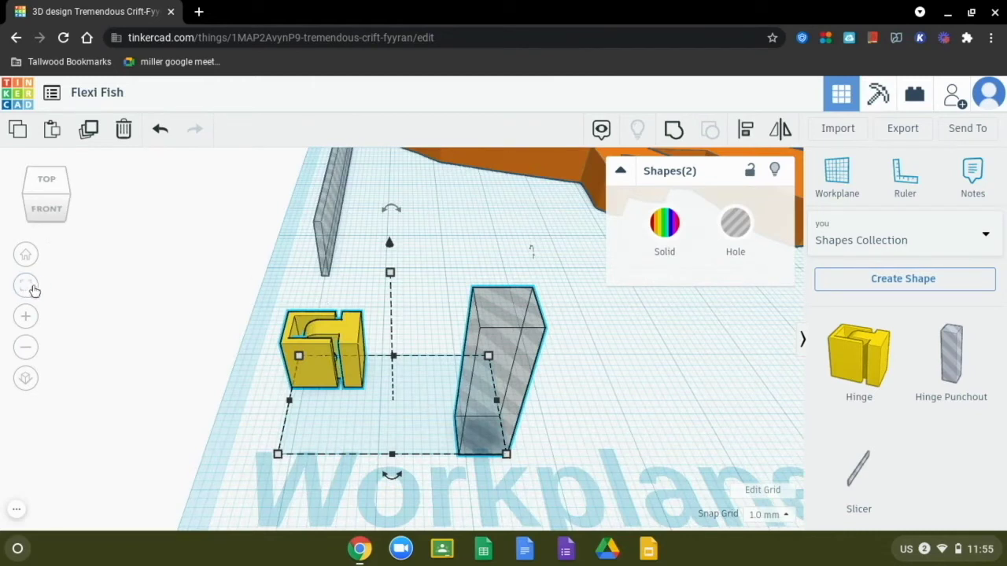
{"action": "left_click", "coordinate": [587, 386]}
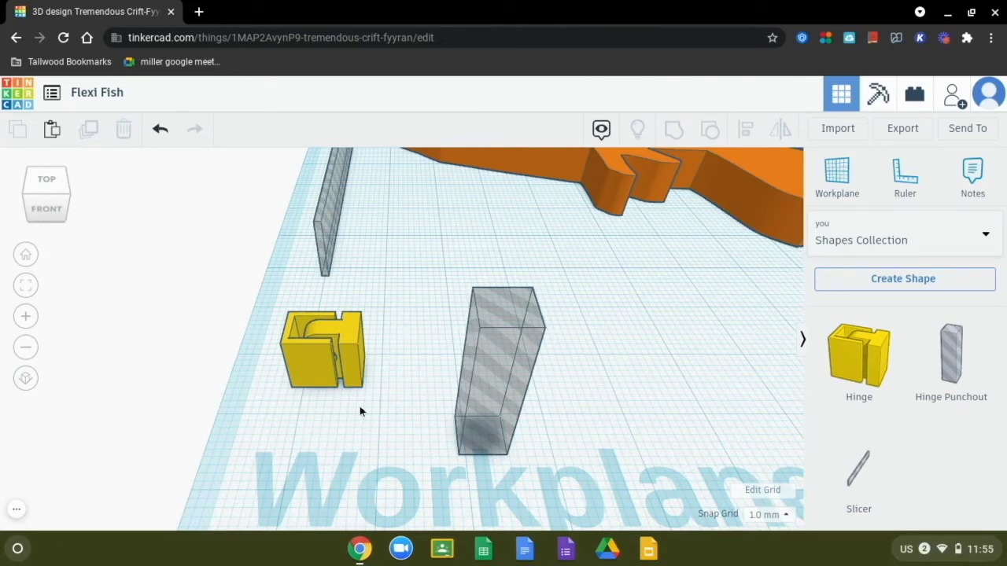
{"action": "left_click", "coordinate": [353, 353]}
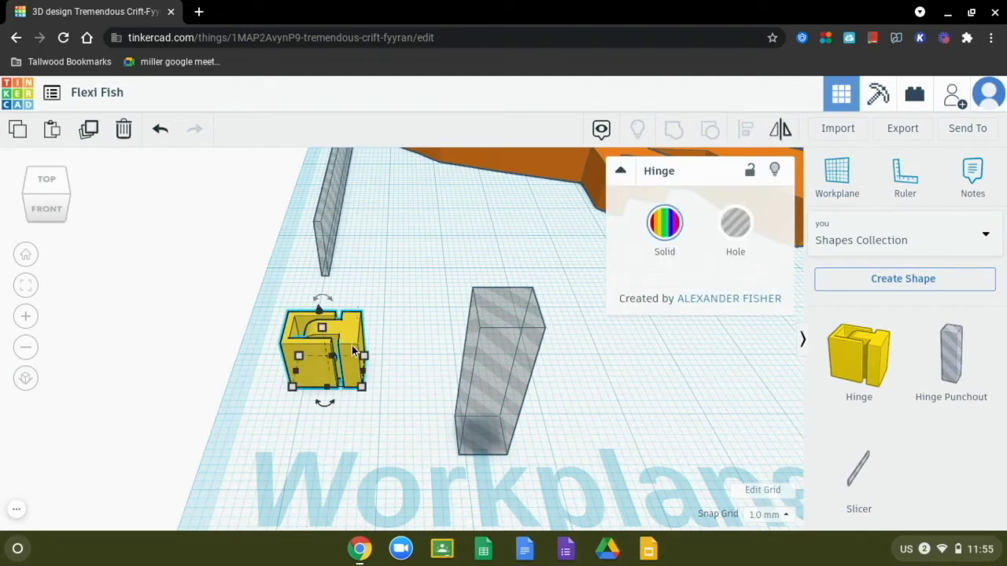
{"action": "left_click_drag", "start_coordinate": [351, 334], "coordinate": [428, 407]}
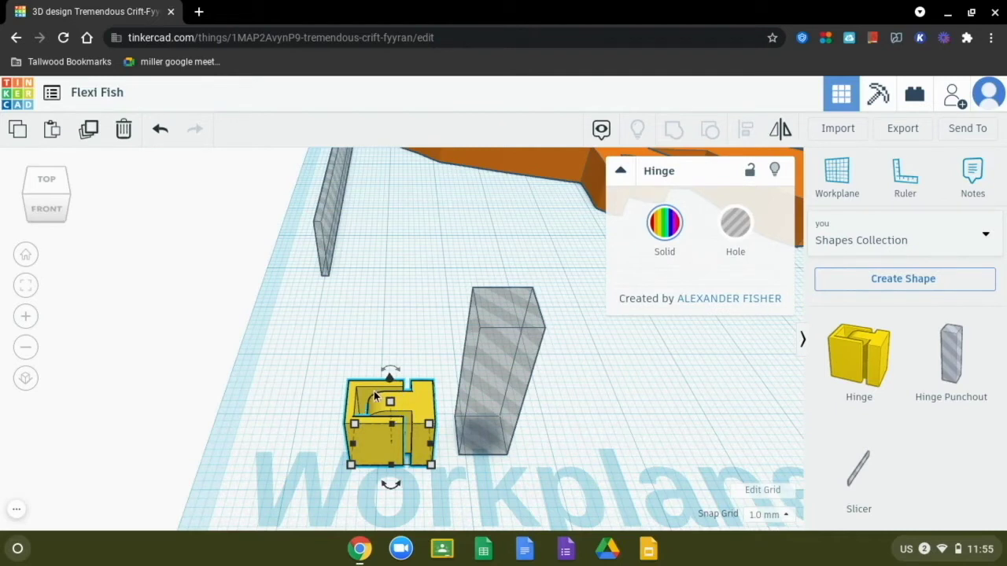
Step: Place the Hinge Punchout over the hinge's hollow socket half, 11.7 mm left and 1.35 mm forward, and set the snap grid to 0.1 mm
{"action": "mouse_move", "coordinate": [387, 403]}
{"action": "left_click_drag", "start_coordinate": [476, 382], "coordinate": [376, 387]}
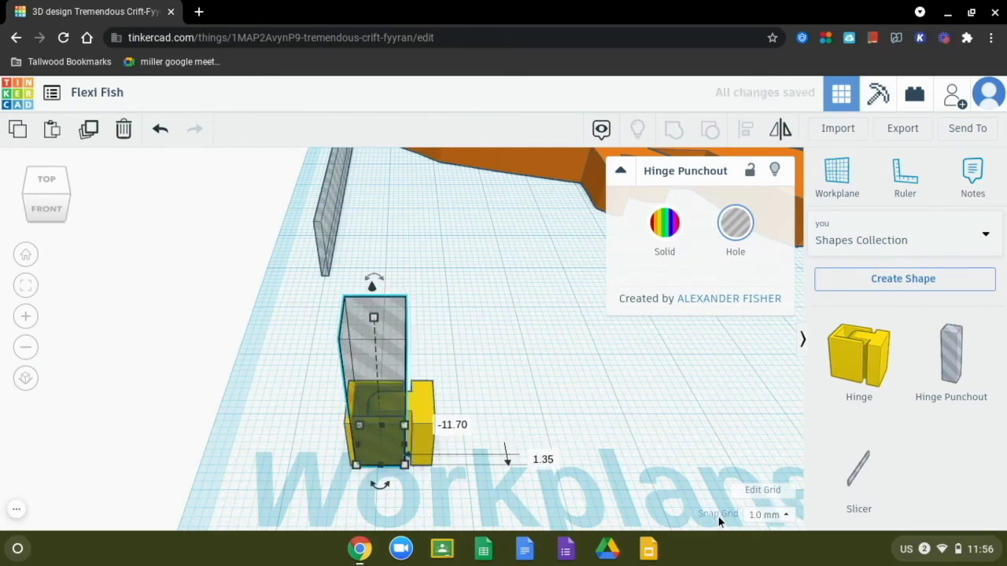
{"action": "left_click", "coordinate": [767, 516]}
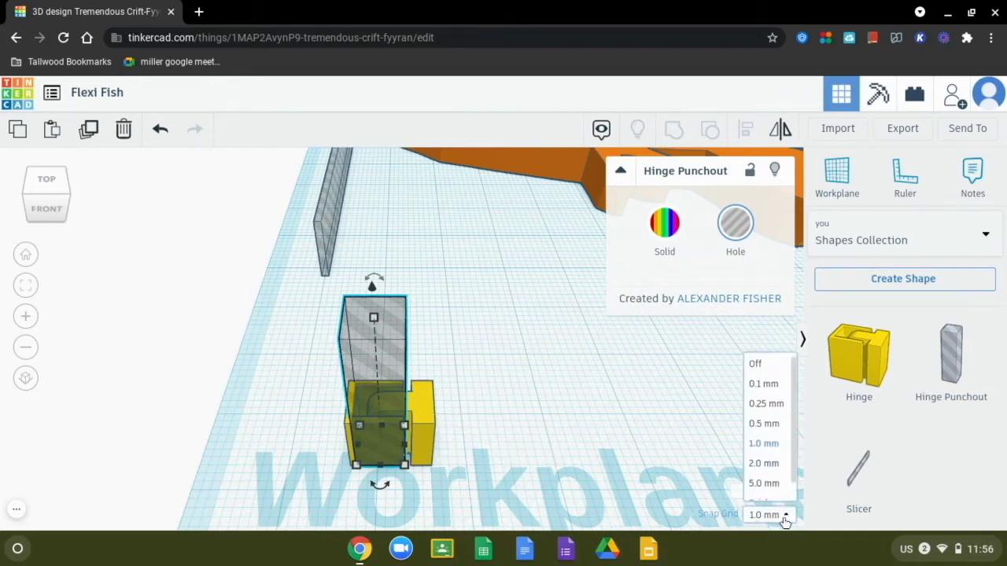
{"action": "left_click", "coordinate": [769, 385]}
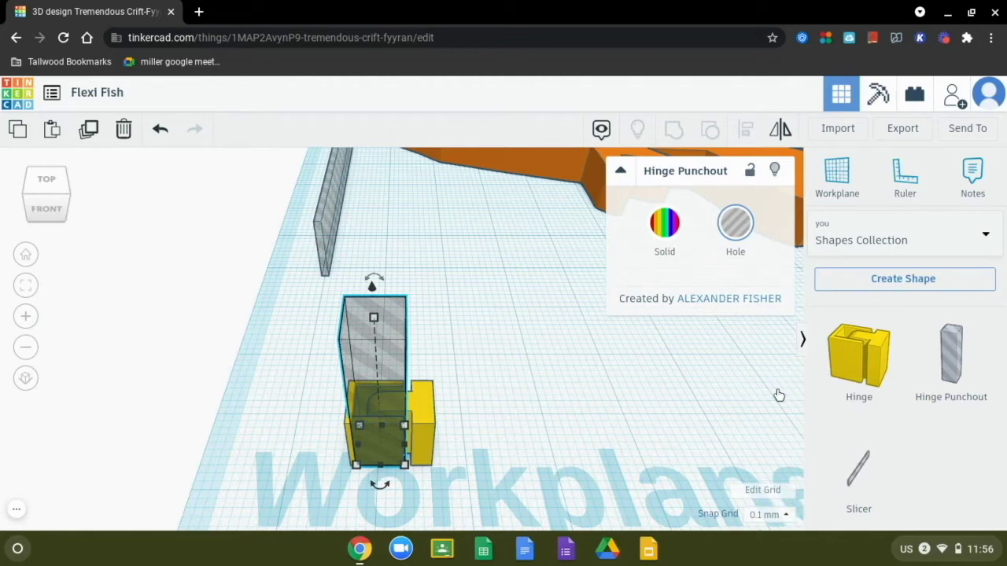
Step: Nudge the Hinge Punchout in 0.1 mm increments until it is centred over the hinge's socket half, clear of the opposite block
{"action": "left_click", "coordinate": [44, 180]}
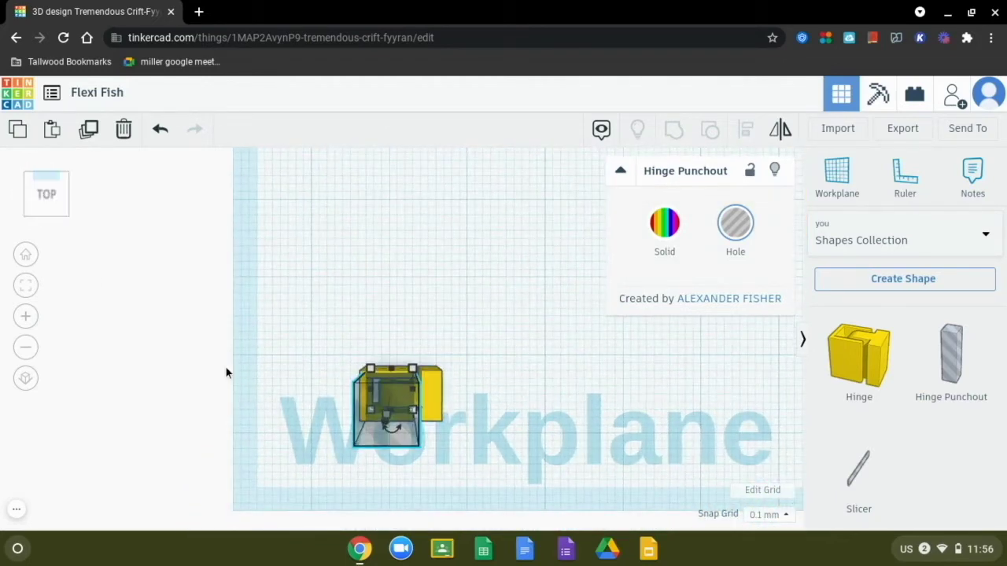
{"action": "left_click", "coordinate": [69, 196]}
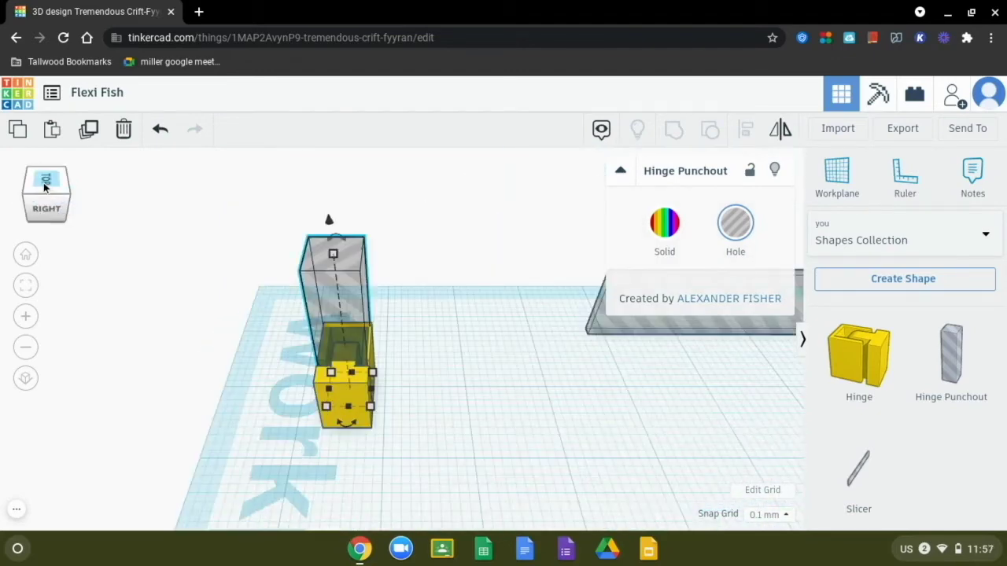
{"action": "left_click", "coordinate": [47, 187]}
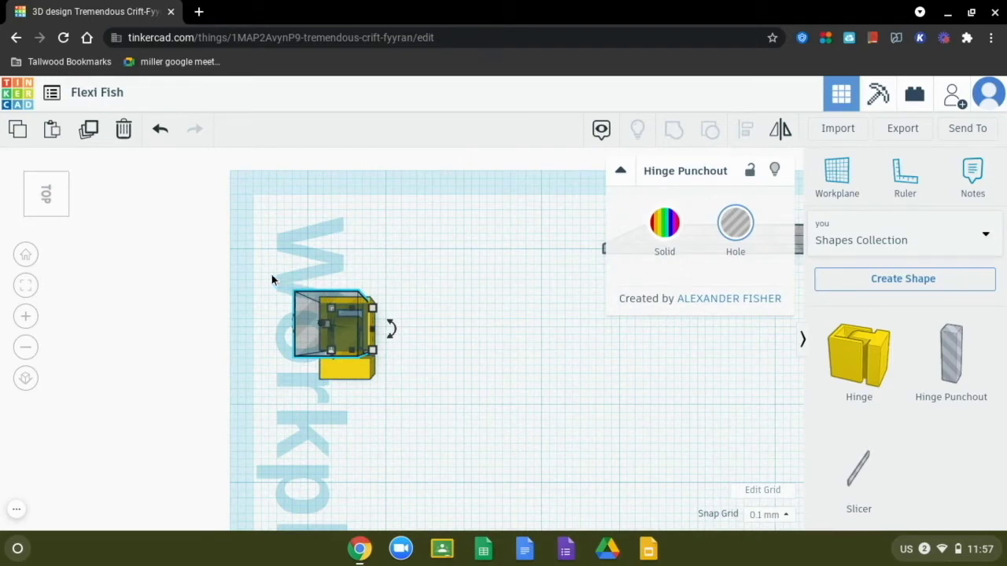
{"action": "left_click_drag", "start_coordinate": [306, 311], "coordinate": [348, 386]}
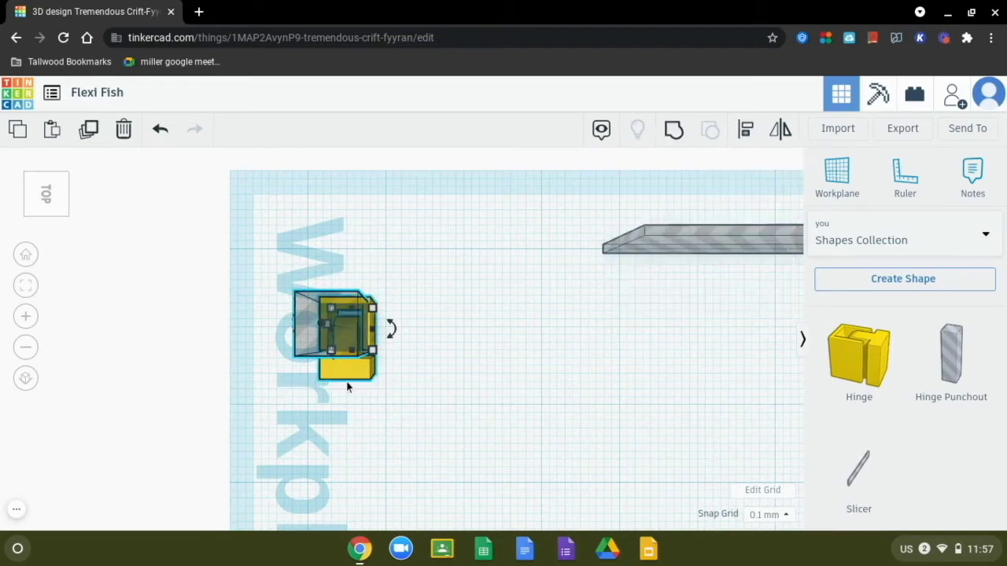
{"action": "left_click", "coordinate": [26, 288]}
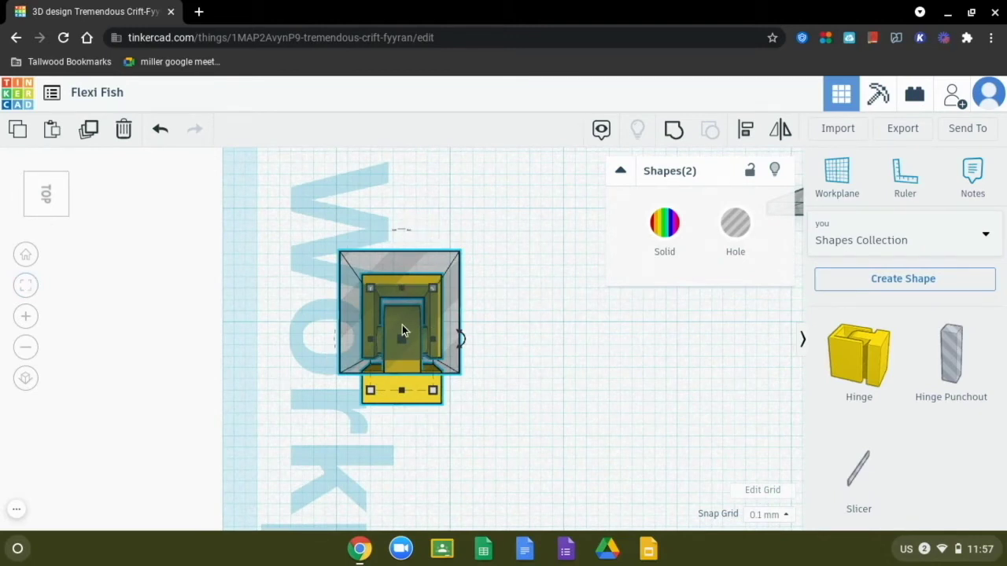
{"action": "left_click", "coordinate": [402, 259]}
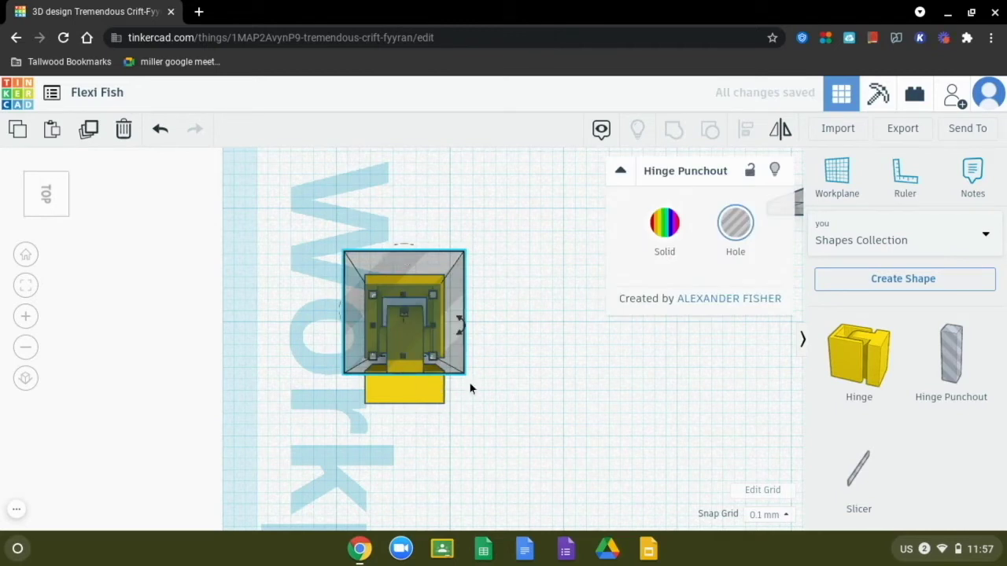
{"action": "key", "text": "Right"}
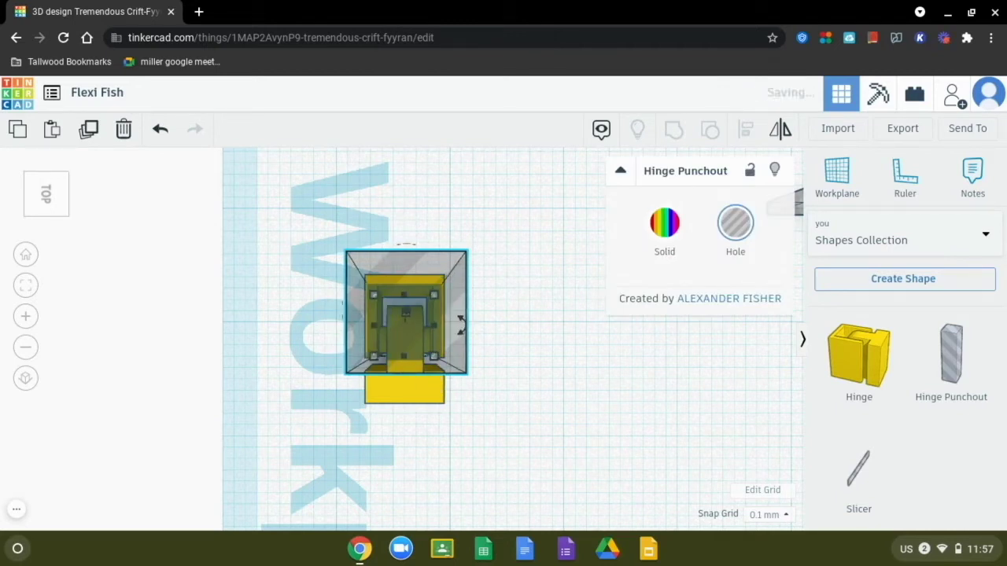
{"action": "key", "text": "Up"}
{"action": "key", "text": "Up"}
{"action": "key", "text": "Up"}
{"action": "key", "text": "Up"}
{"action": "key", "text": "Up"}
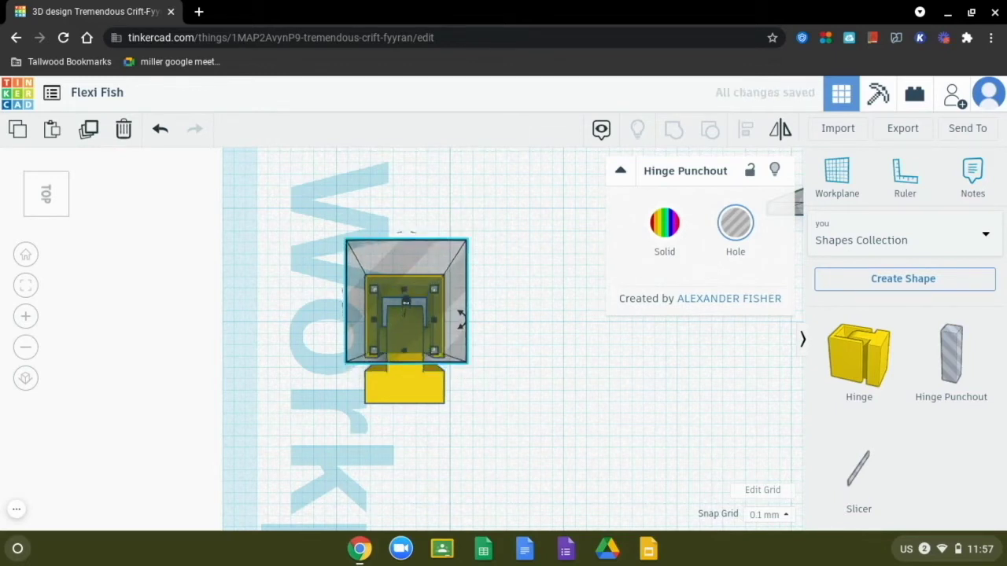
{"action": "key", "text": "Up"}
{"action": "key", "text": "Up"}
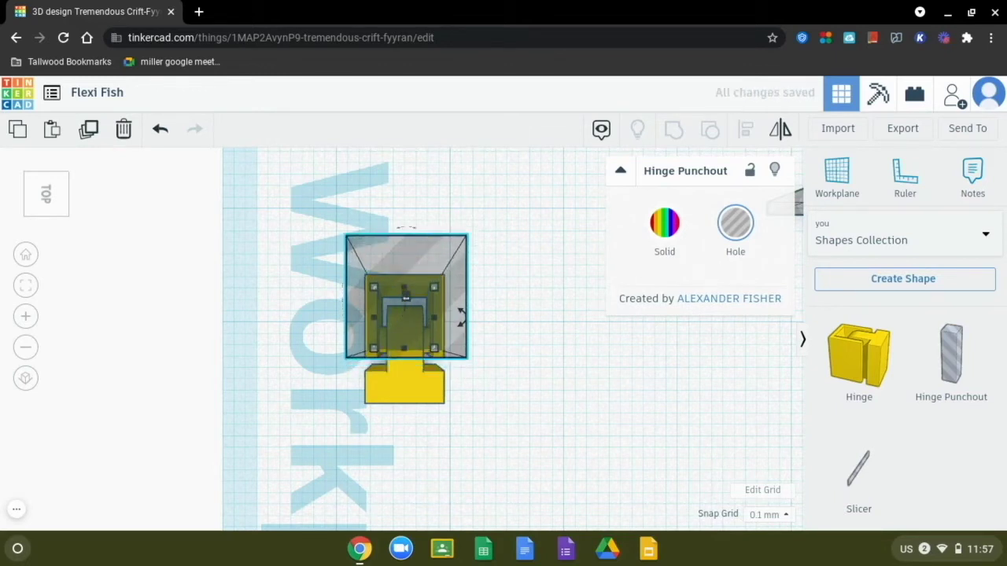
{"action": "key", "text": "Down"}
{"action": "key", "text": "Down"}
{"action": "key", "text": "Down"}
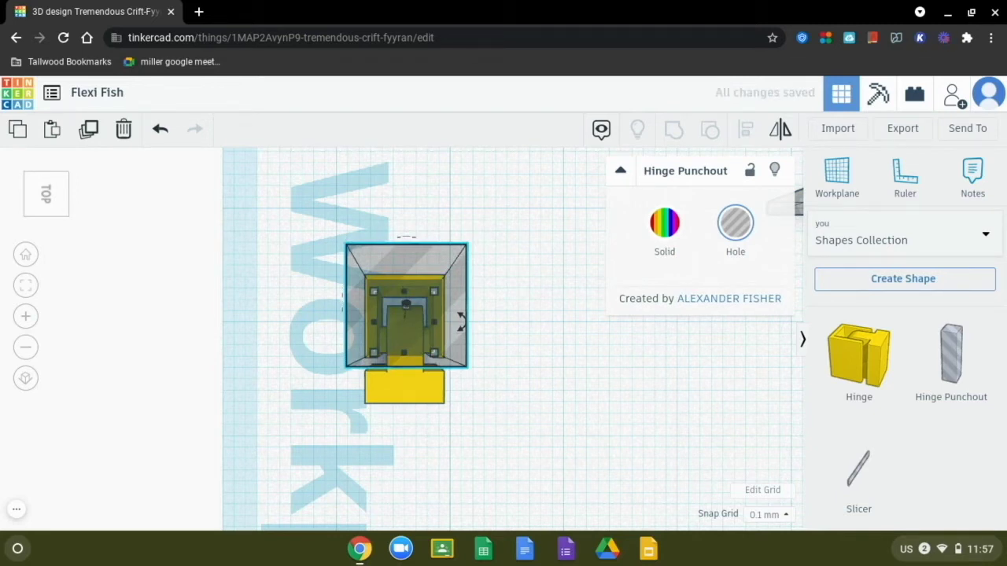
{"action": "key", "text": "Up"}
{"action": "key", "text": "Up"}
{"action": "key", "text": "Up"}
{"action": "key", "text": "Up"}
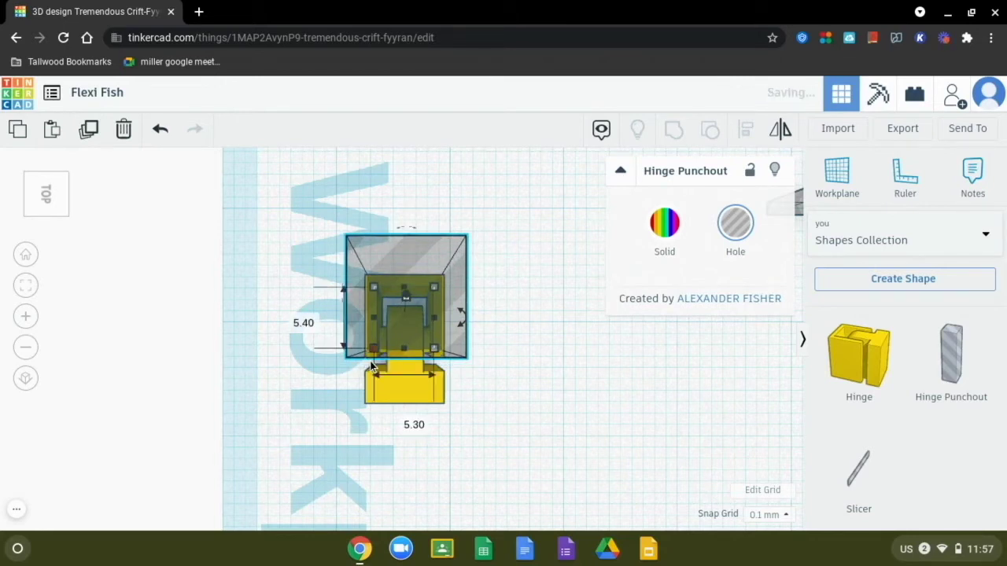
{"action": "key", "text": "Down"}
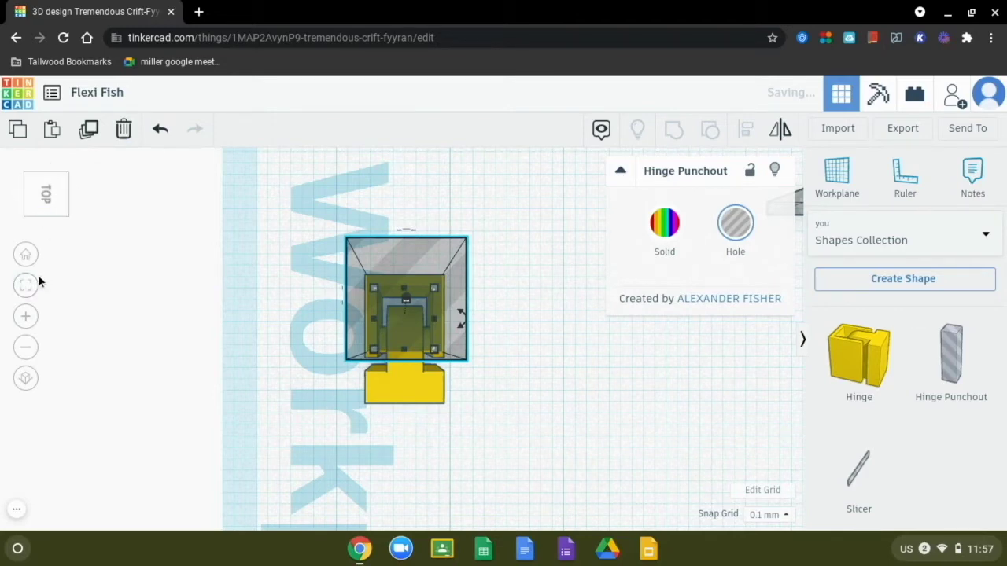
Step: Nudge the Hinge Punchout 0.3 mm to the right so it covers the inside of the hinge's socket half
{"action": "left_click", "coordinate": [29, 197]}
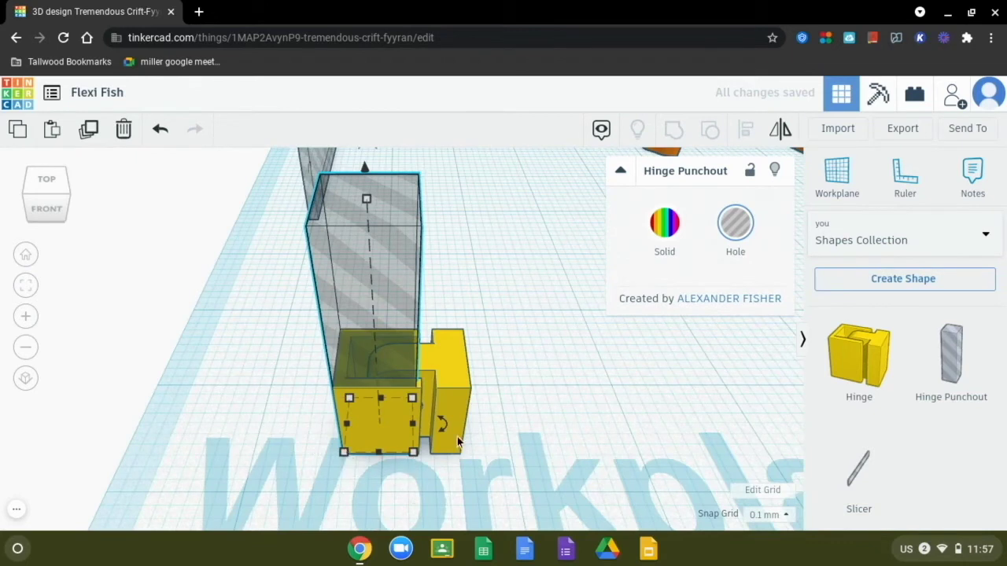
{"action": "mouse_move", "coordinate": [438, 431]}
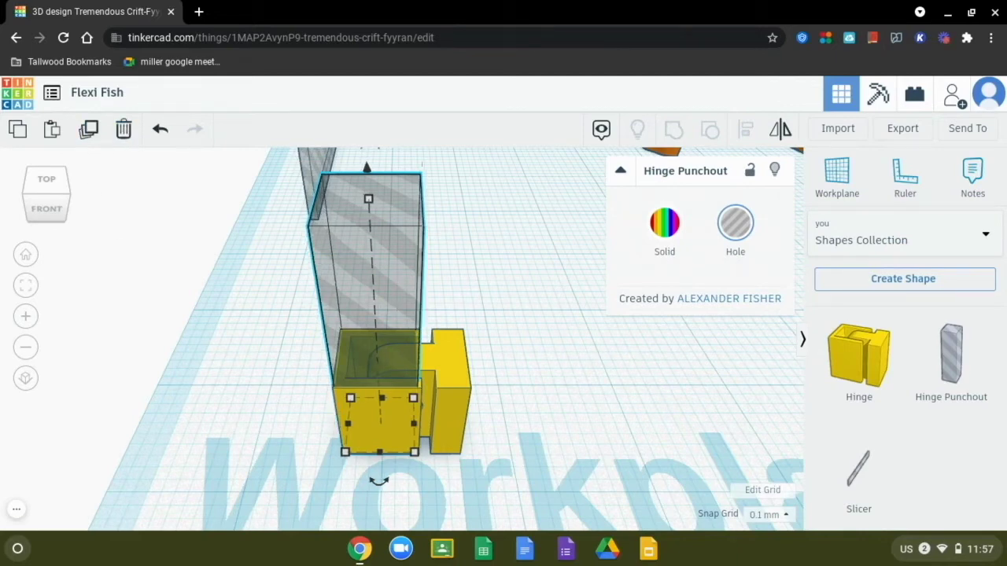
{"action": "left_click", "coordinate": [26, 316]}
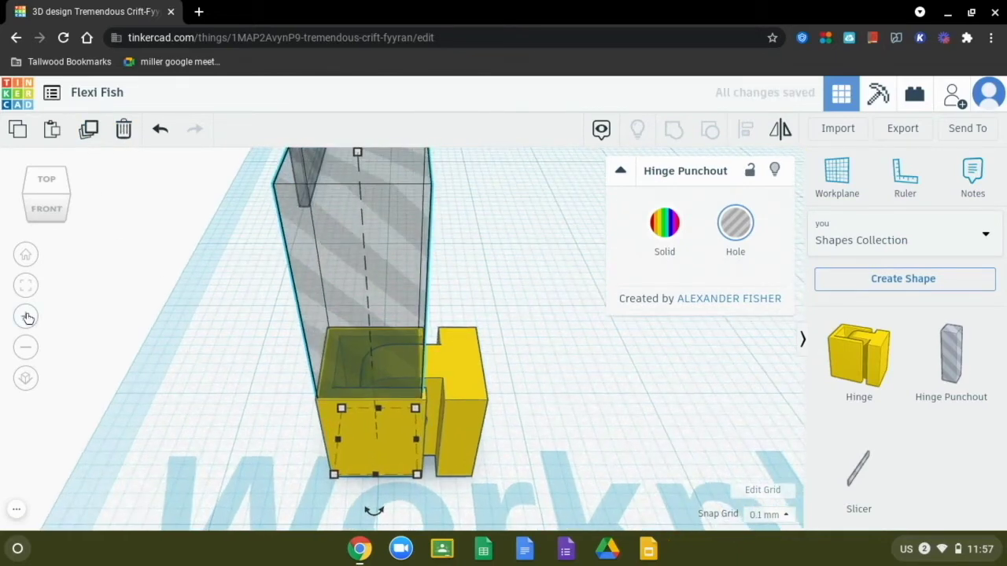
{"action": "left_click", "coordinate": [26, 316]}
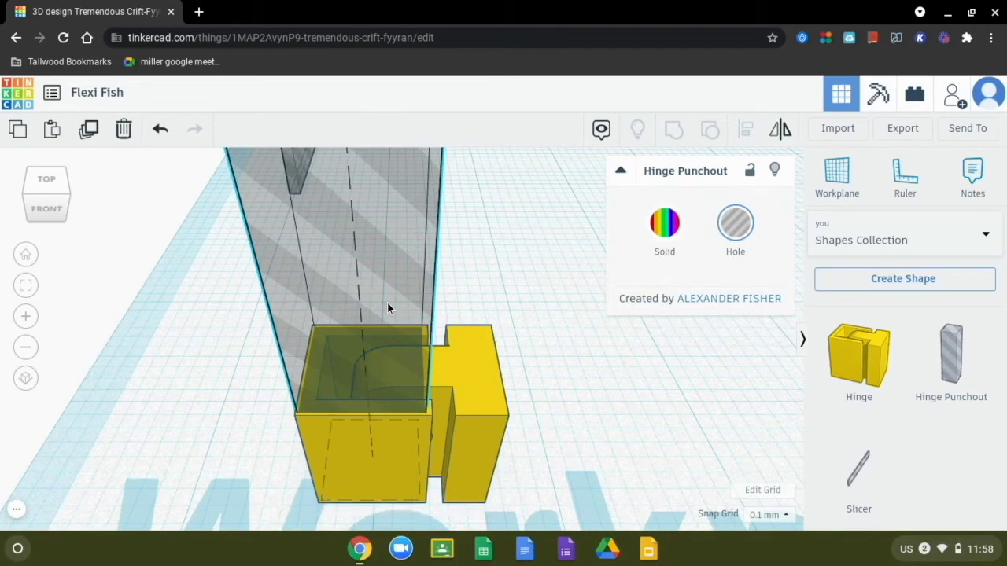
{"action": "key", "text": "Right"}
{"action": "key", "text": "Right"}
{"action": "key", "text": "Right"}
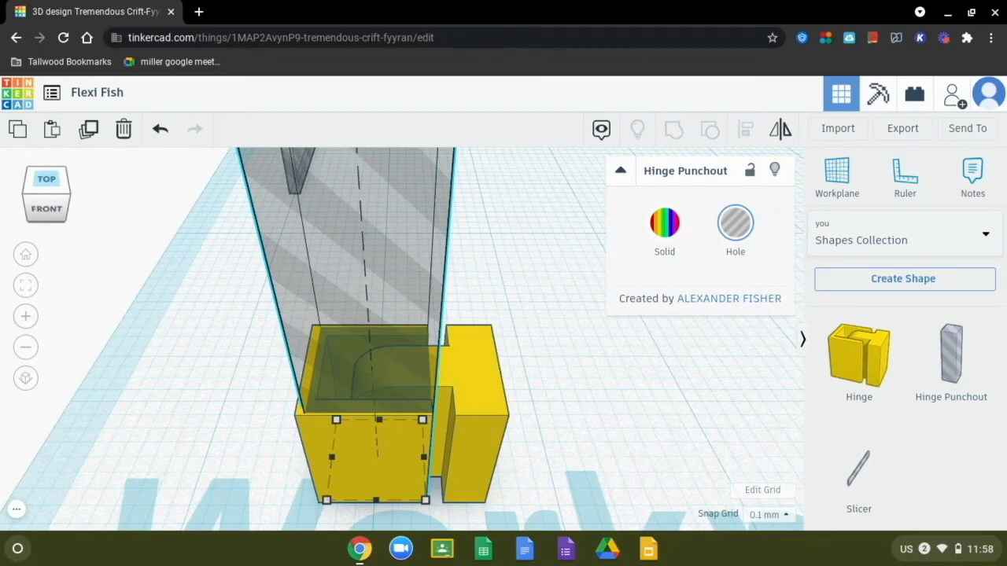
{"action": "left_click", "coordinate": [49, 186]}
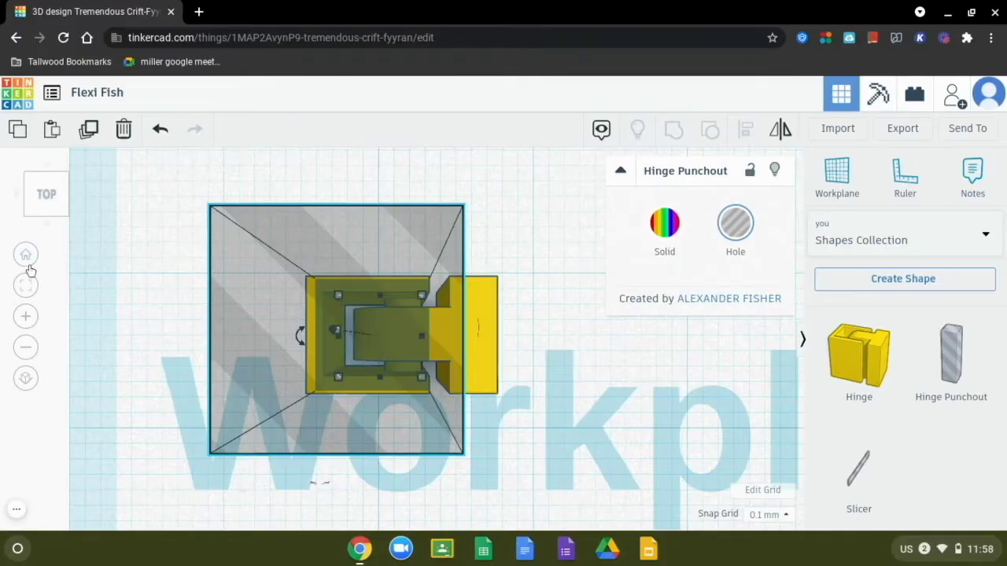
Step: Move the orange fish 24.8 mm left and 37.4 mm back to clear the middle of the workplane
{"action": "left_click", "coordinate": [27, 262]}
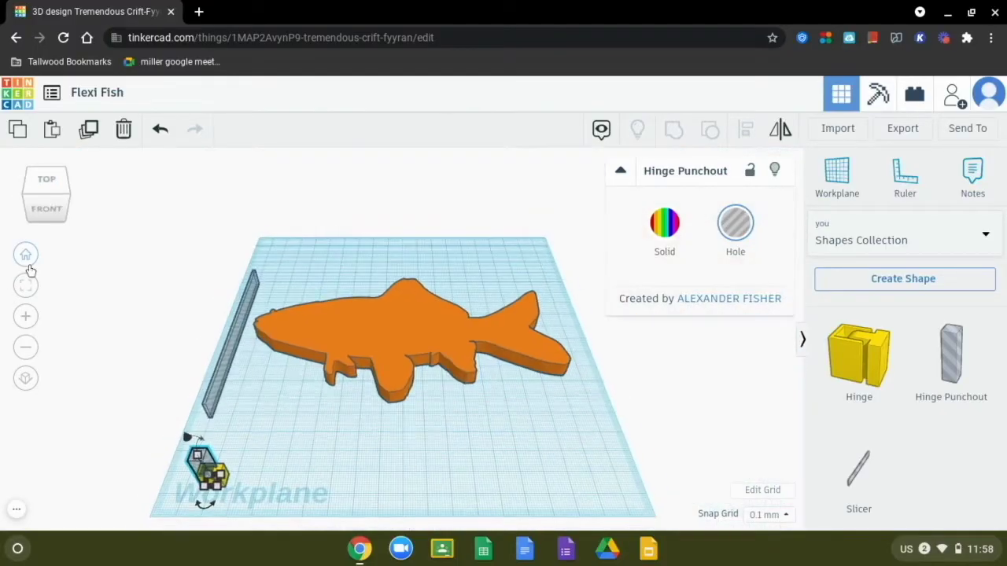
{"action": "left_click", "coordinate": [220, 375]}
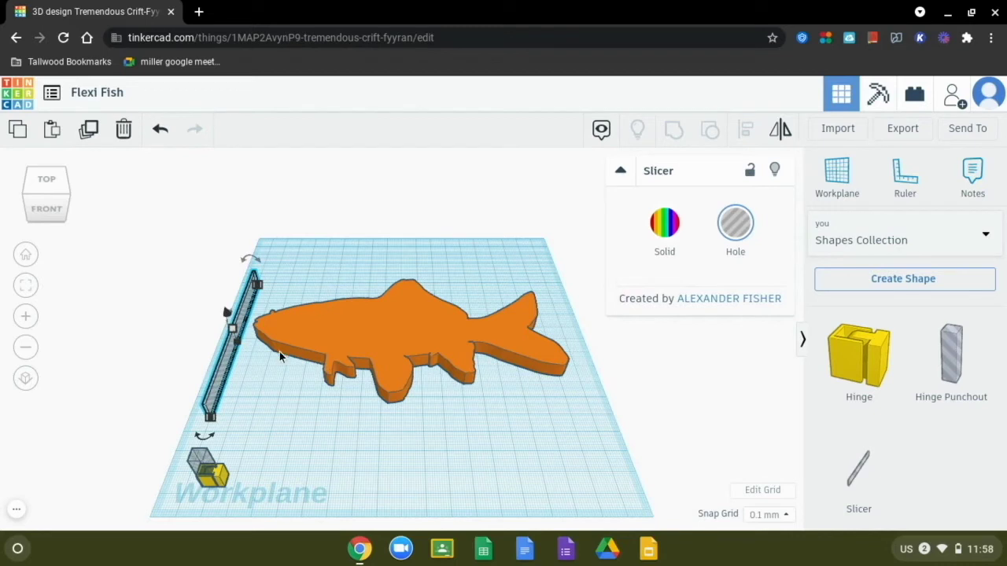
{"action": "mouse_move", "coordinate": [391, 311]}
{"action": "left_mouse_down"}
{"action": "mouse_move", "coordinate": [391, 338]}
{"action": "mouse_move", "coordinate": [385, 313]}
{"action": "mouse_move", "coordinate": [392, 317]}
{"action": "left_mouse_up"}
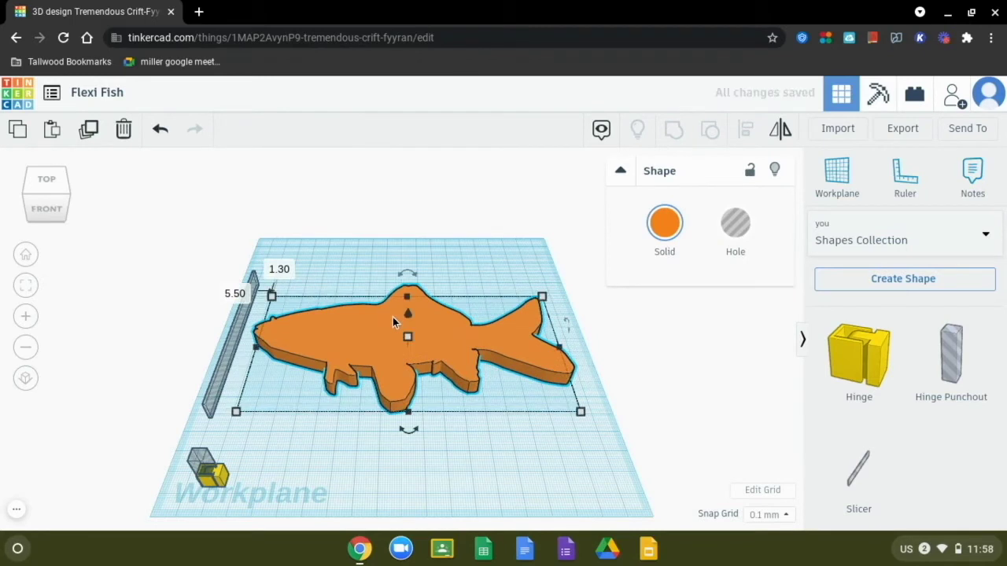
{"action": "left_click_drag", "start_coordinate": [325, 341], "coordinate": [326, 338]}
{"action": "left_click", "coordinate": [903, 182]}
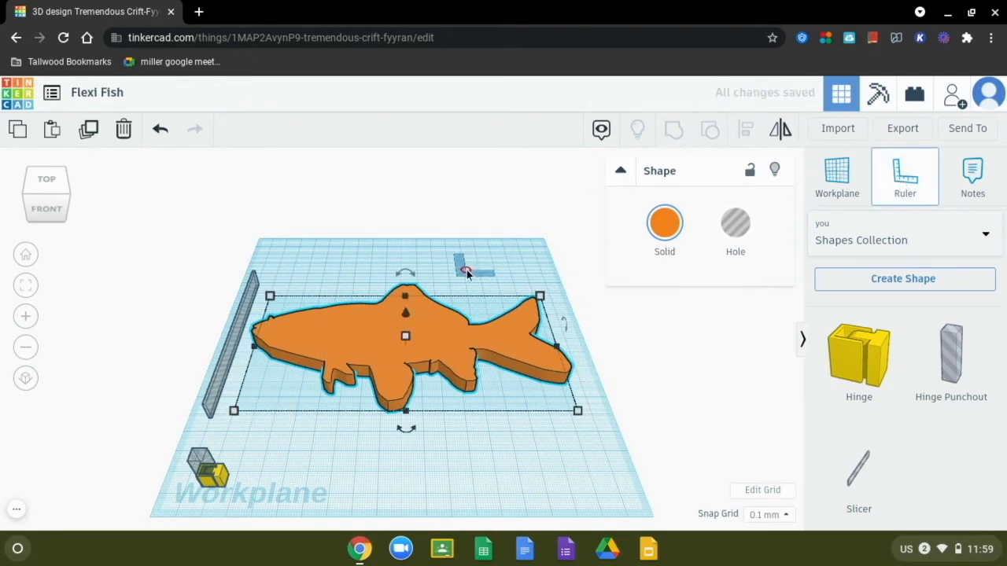
{"action": "left_click", "coordinate": [902, 189]}
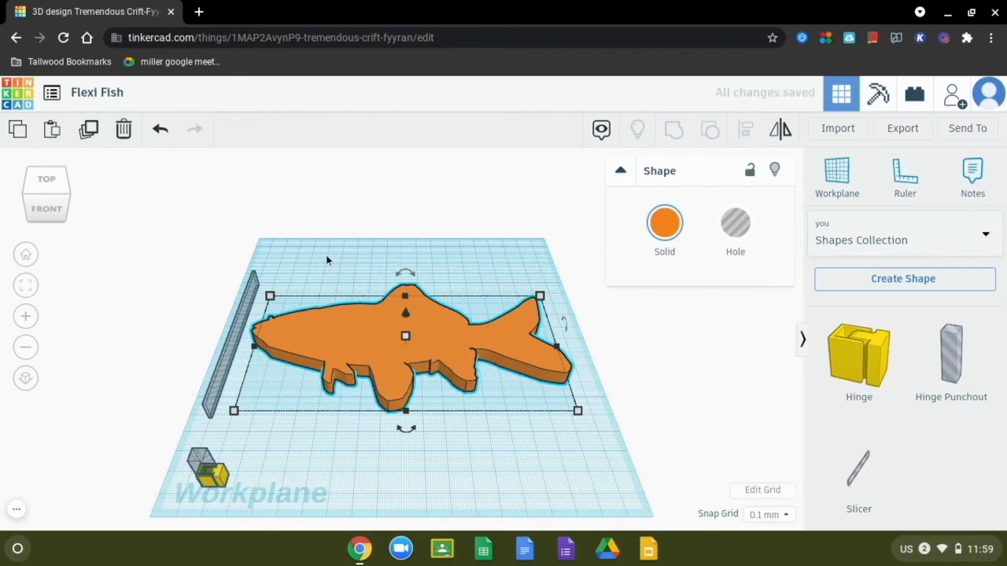
{"action": "left_click", "coordinate": [49, 181]}
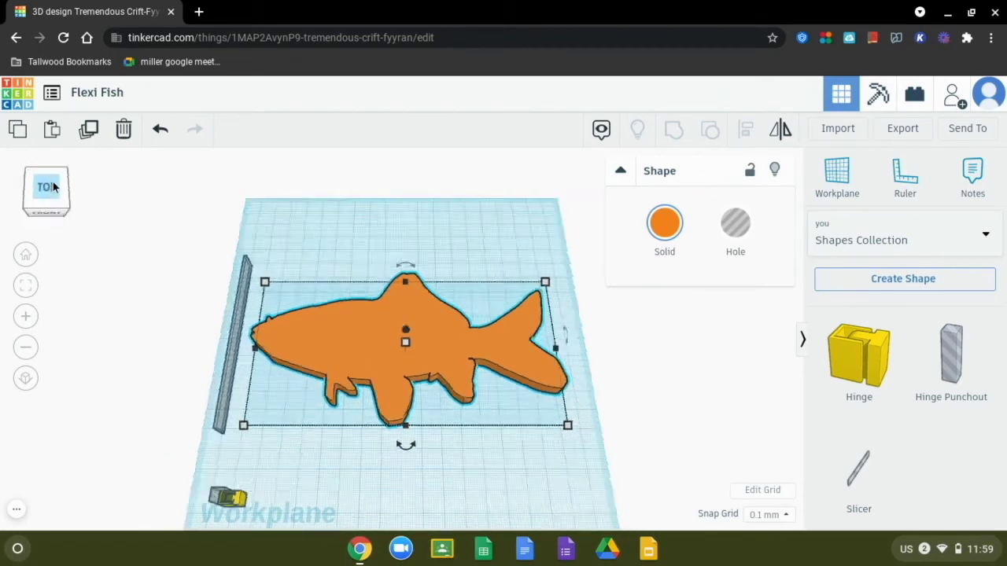
{"action": "left_click_drag", "start_coordinate": [341, 279], "coordinate": [295, 210]}
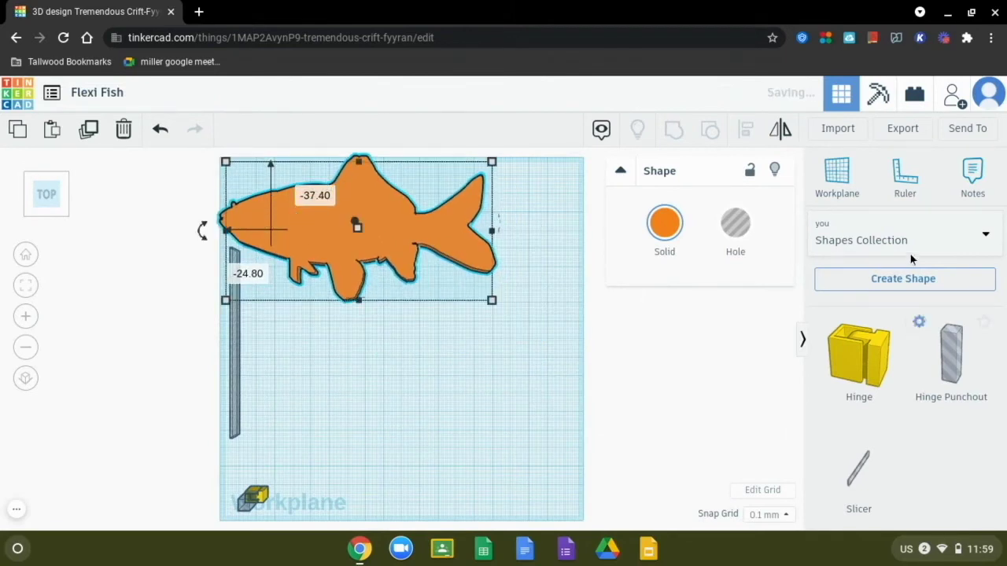
Step: Place a ruler at the centre of the workplane and switch it to measure from the shapes' midpoints
{"action": "left_click", "coordinate": [906, 188]}
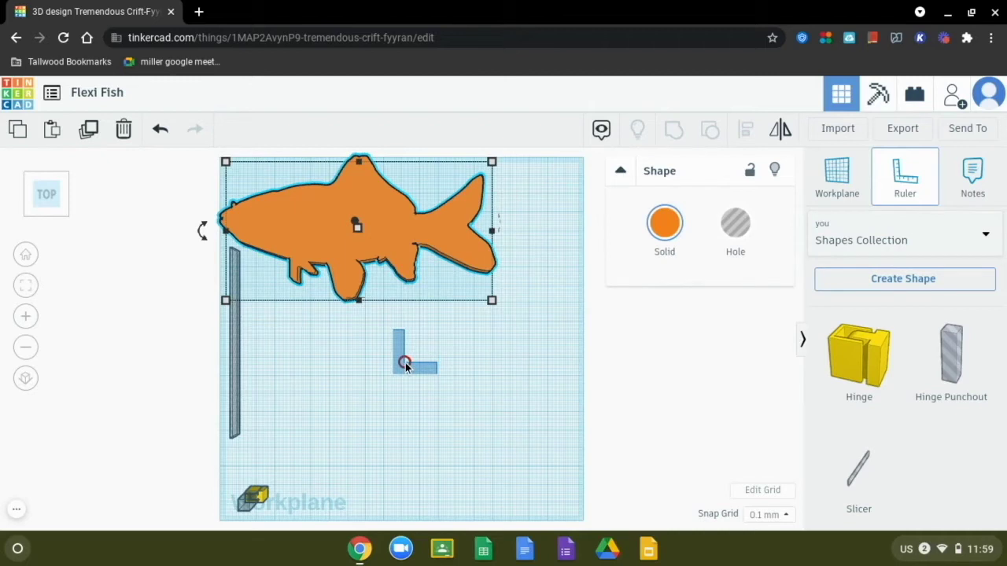
{"action": "left_click", "coordinate": [405, 363]}
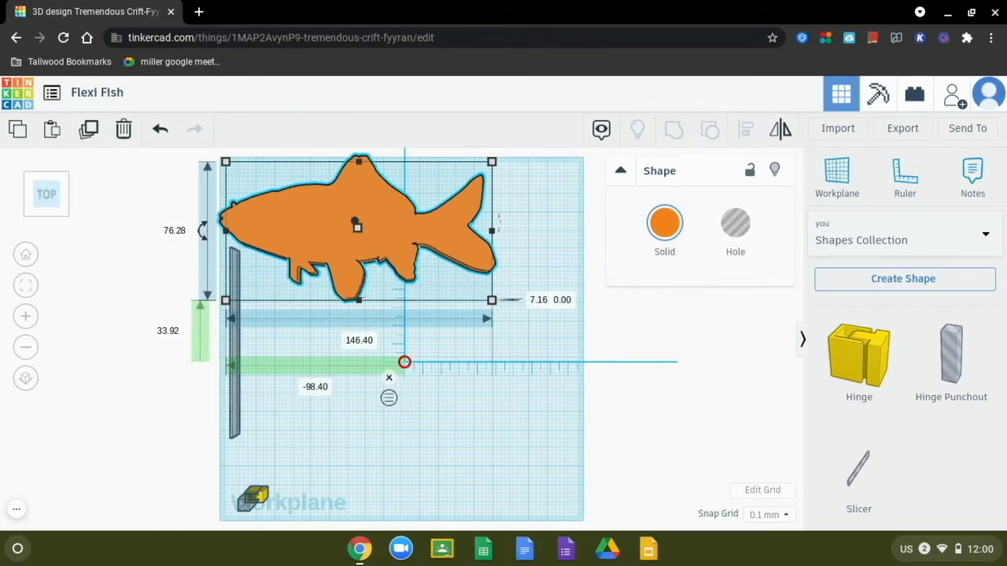
{"action": "left_click", "coordinate": [388, 399]}
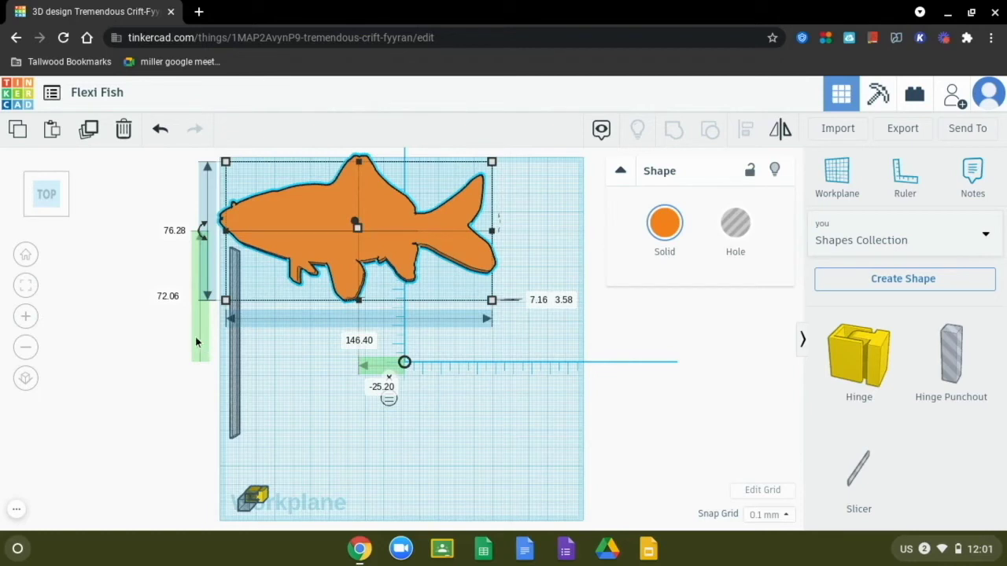
Step: Try an 80 mm front-to-back size for the fish and undo the change
{"action": "left_click", "coordinate": [175, 232]}
{"action": "type", "text": "80"}
{"action": "key", "text": "Return"}
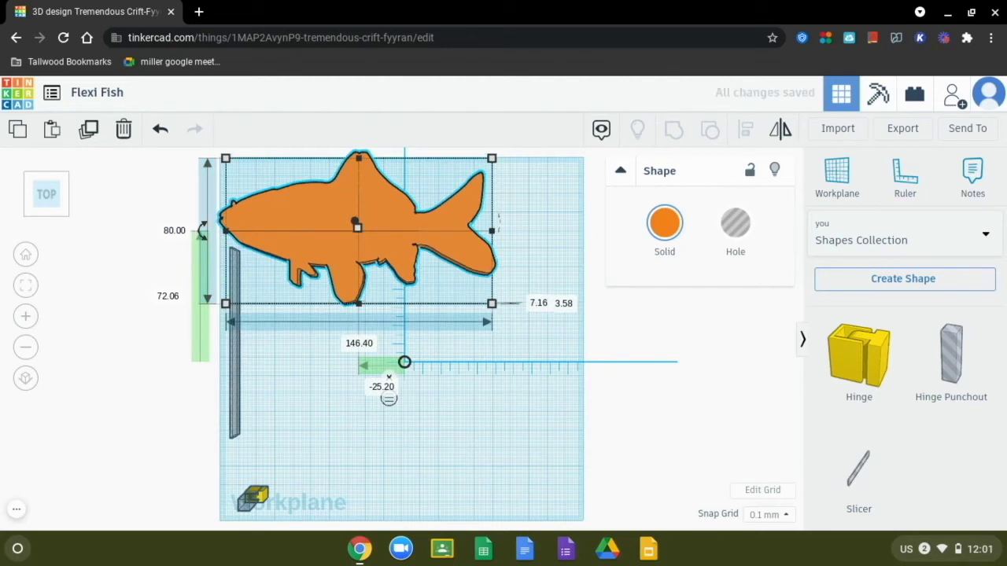
{"action": "key", "text": "ctrl+z"}
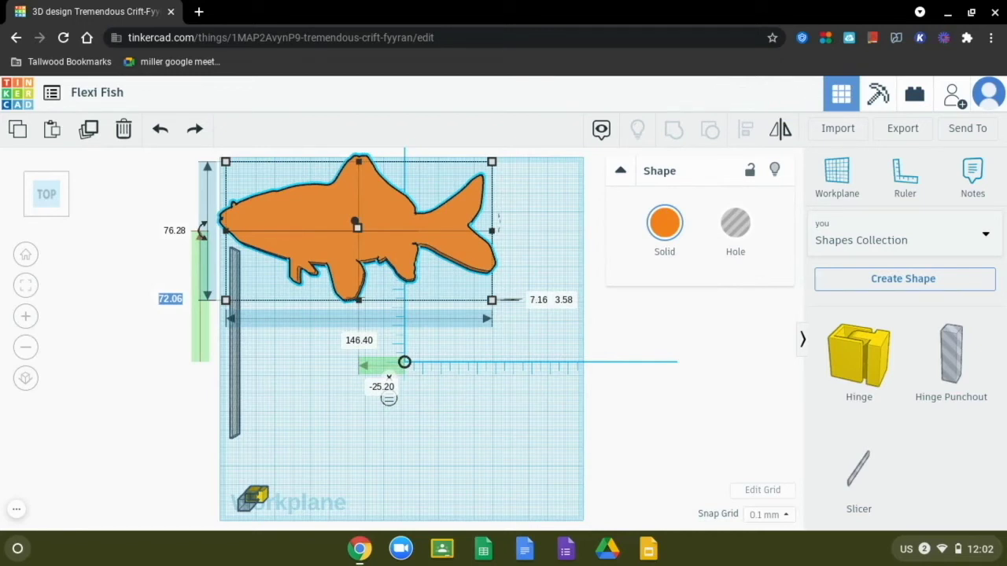
Step: Centre the fish on the ruler's origin by setting both of its horizontal-plane offsets to 0
{"action": "type", "text": "0"}
{"action": "key", "text": "ctrl+y"}
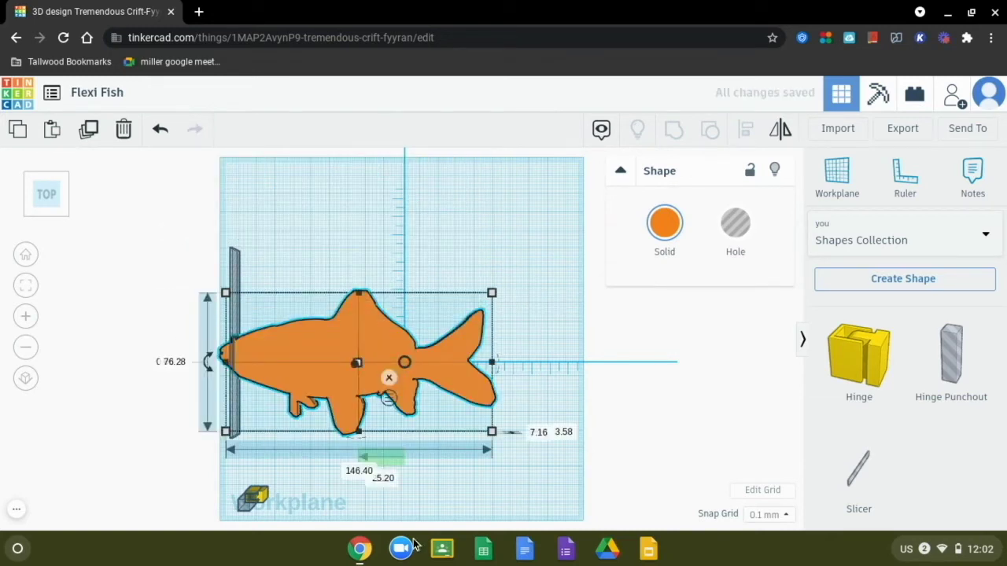
{"action": "left_click", "coordinate": [385, 480]}
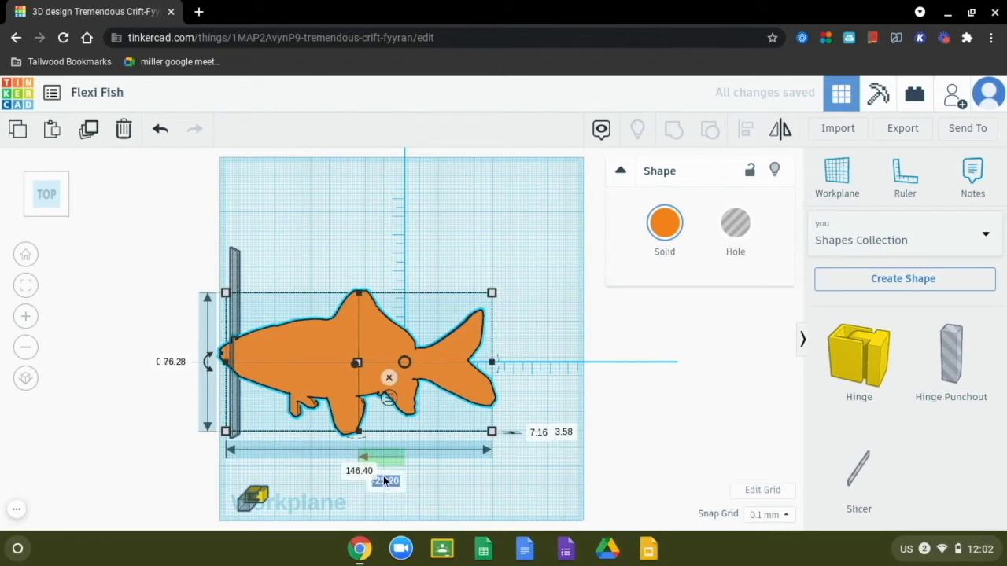
{"action": "type", "text": "0"}
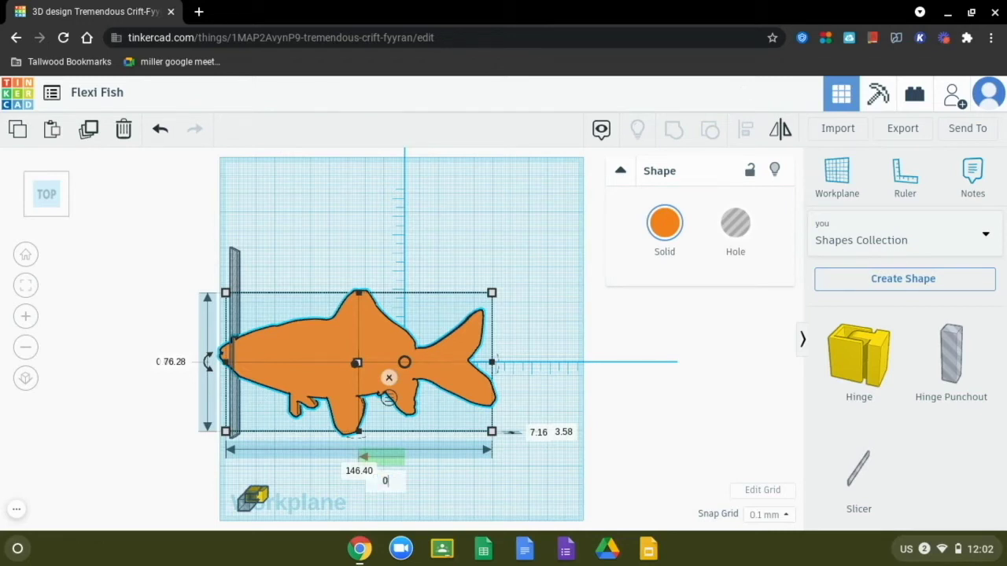
{"action": "key", "text": "Return"}
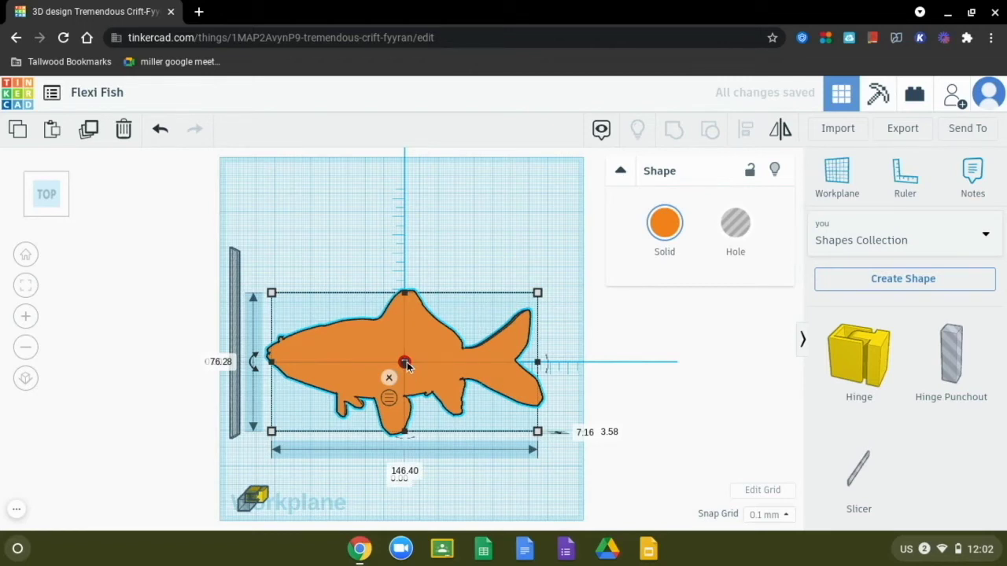
{"action": "left_click", "coordinate": [386, 221]}
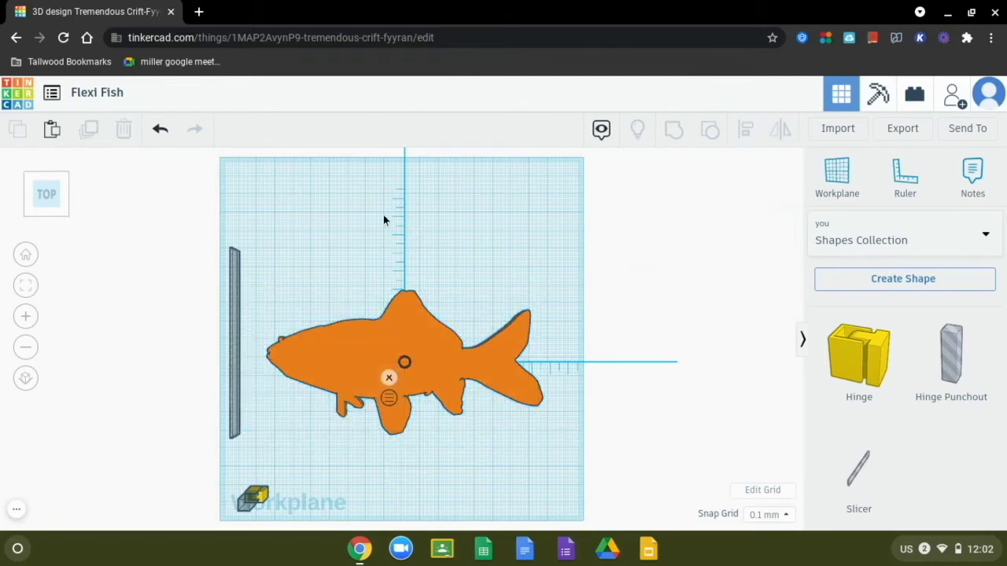
Step: Set the Slicer's left-right offset from the ruler's origin to 0 so it crosses the fish's middle
{"action": "left_click", "coordinate": [236, 328]}
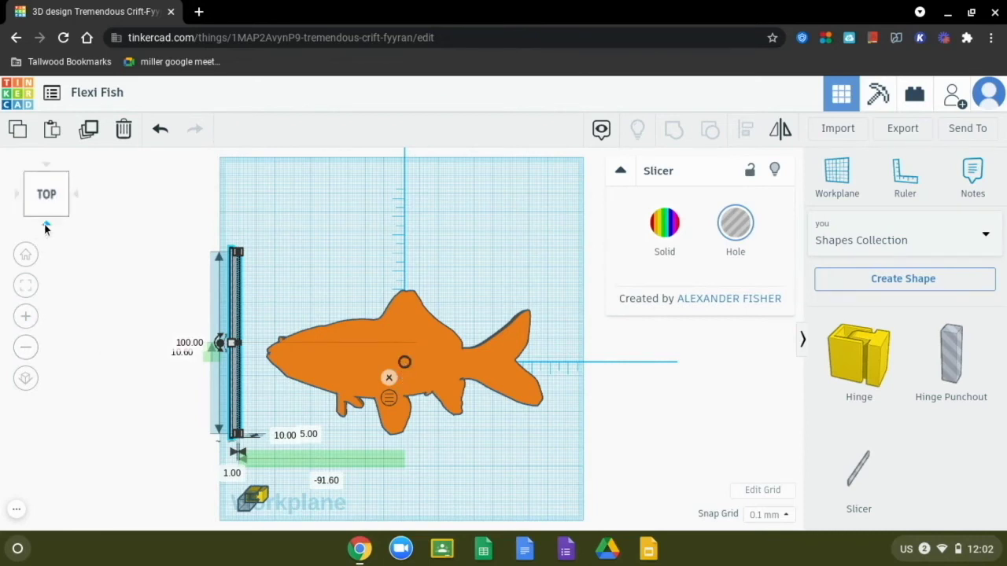
{"action": "left_click", "coordinate": [46, 213]}
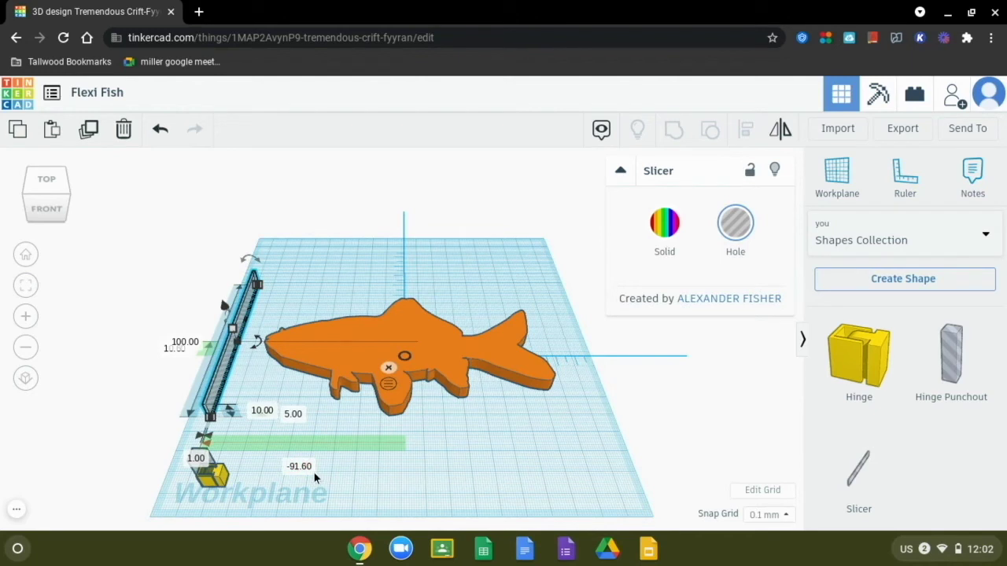
{"action": "type", "text": "0"}
{"action": "key", "text": "Return"}
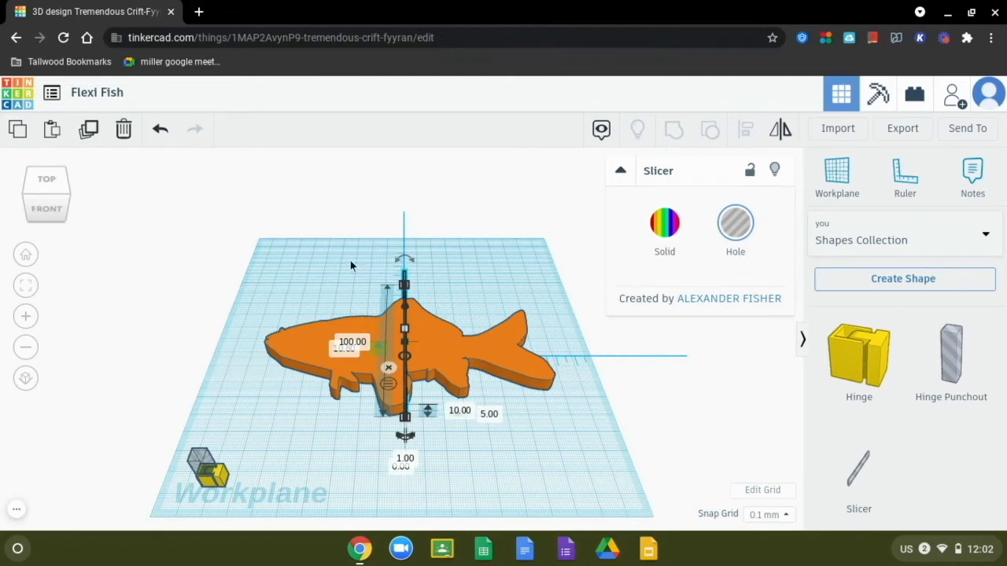
Step: Nudge the Slicer towards the front of the workplane until it extends beyond the fish's dorsal fin and lower fin
{"action": "key", "text": "ctrl+Up"}
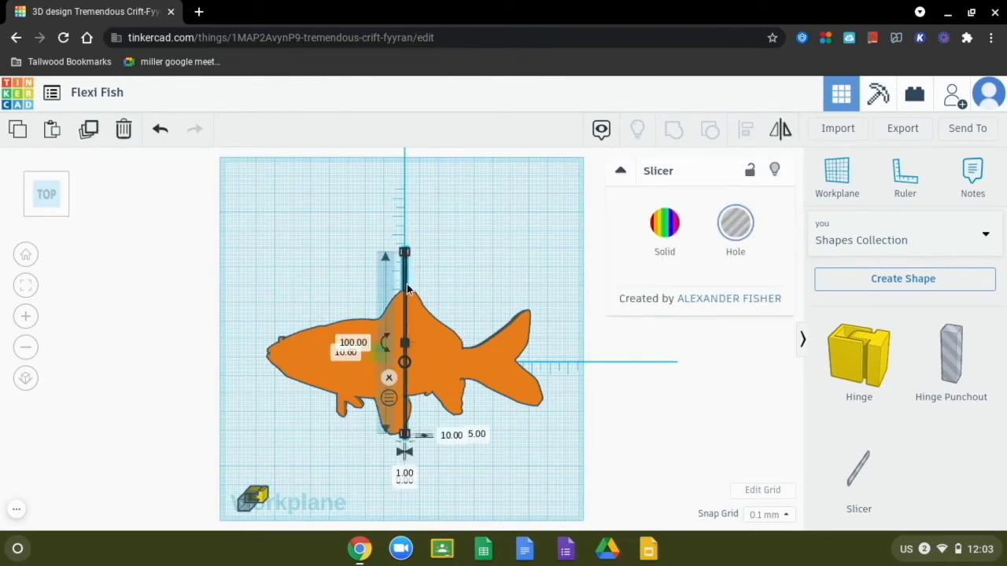
{"action": "key", "text": "Down"}
{"action": "key", "text": "Down"}
{"action": "key", "text": "Down"}
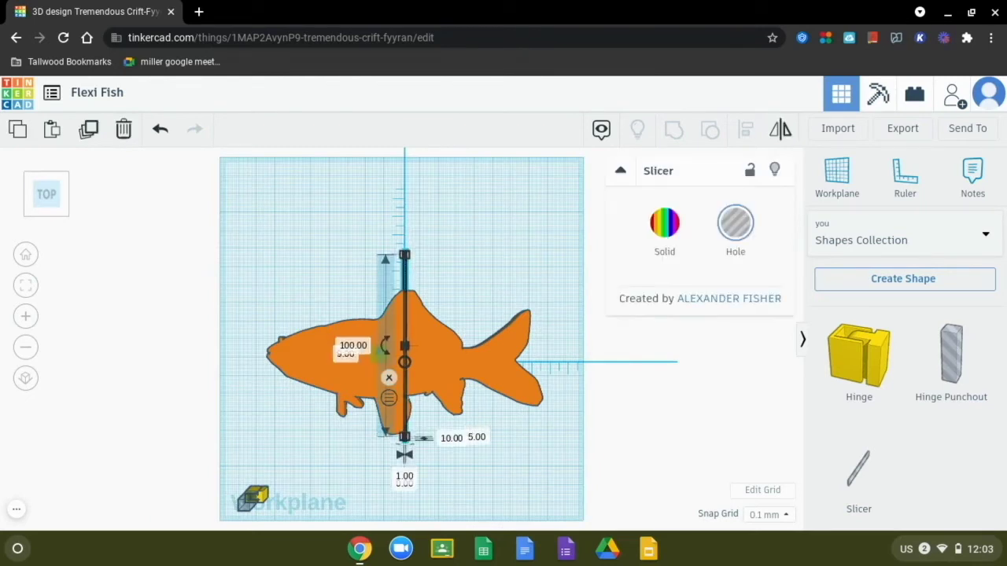
{"action": "key", "text": "Down"}
{"action": "key", "text": "Down"}
{"action": "key", "text": "Down"}
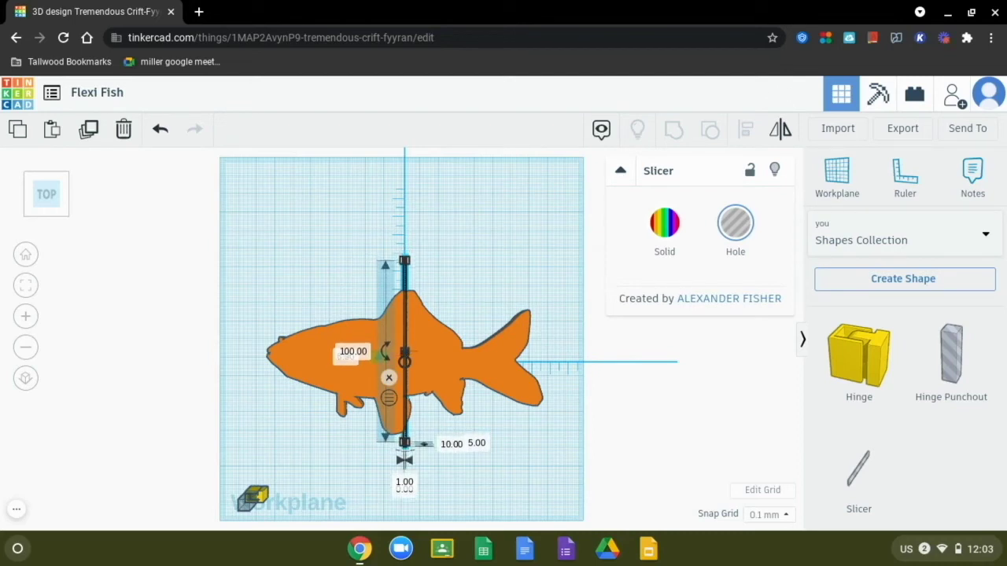
{"action": "left_click", "coordinate": [21, 317]}
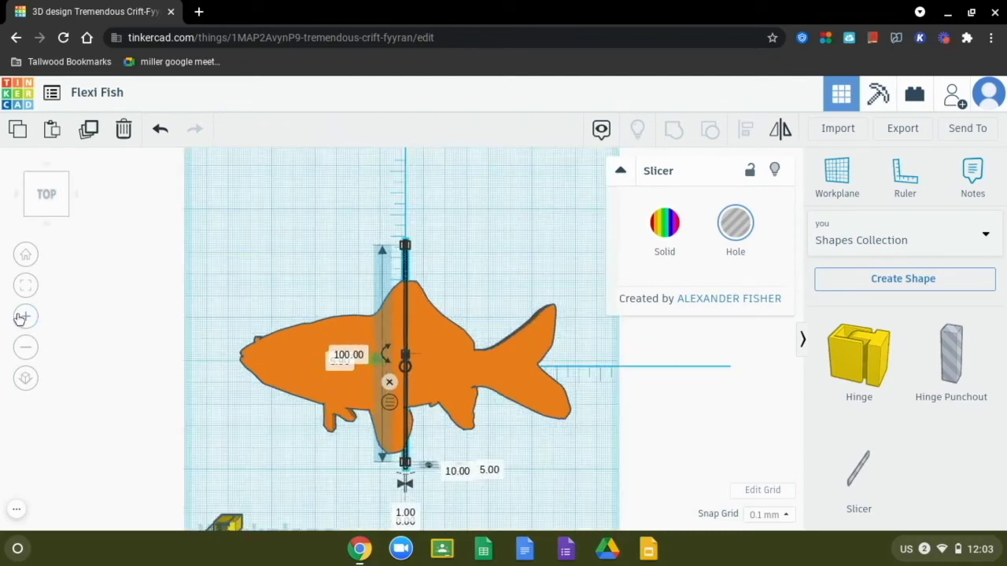
{"action": "left_click", "coordinate": [21, 317]}
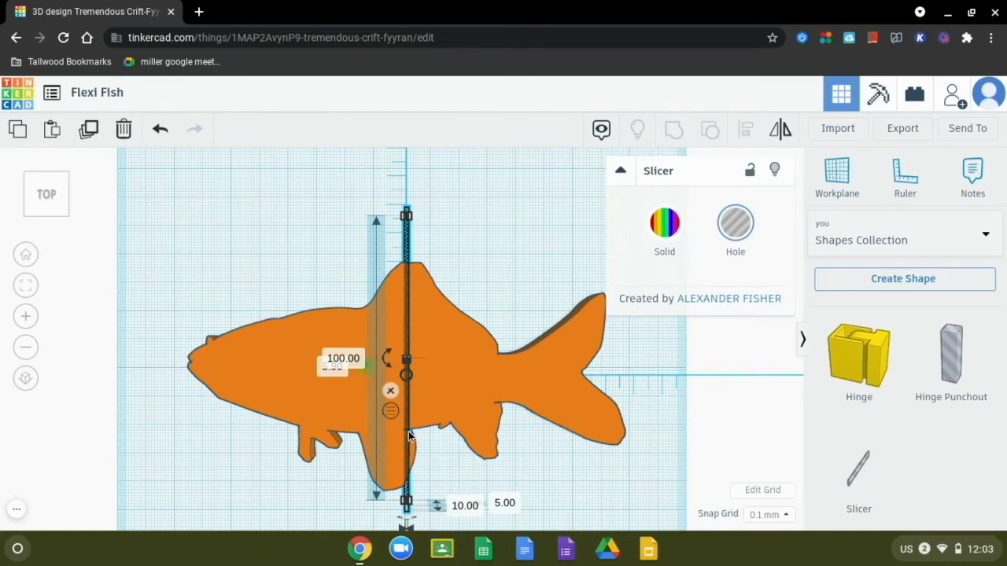
{"action": "scroll", "coordinate": [403, 384], "scroll_direction": "down", "scroll_amount": 2}
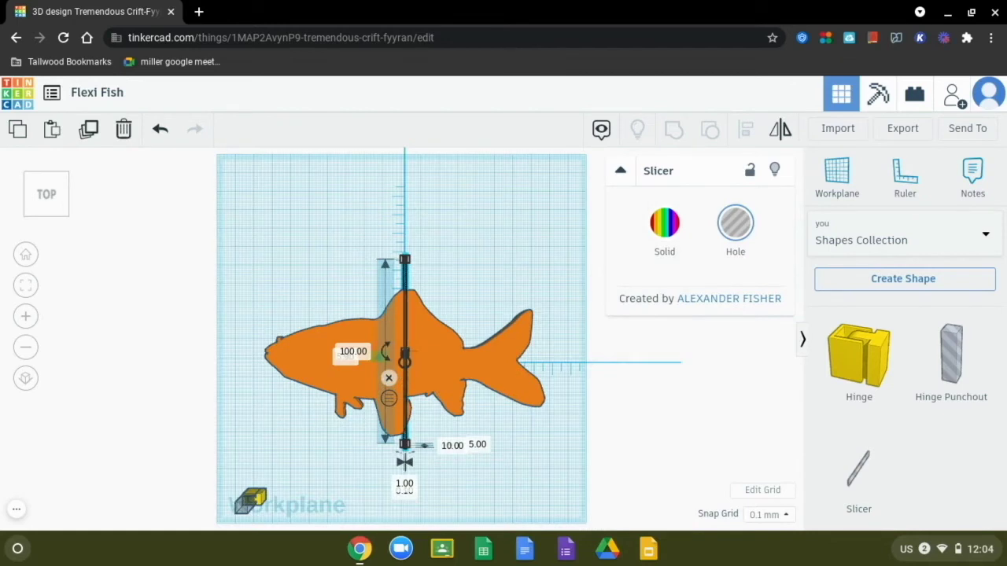
Step: Move the Slicer right, clear of the fish's large lower fin, and set its left-right ruler offset to 6 mm
{"action": "left_click_drag", "start_coordinate": [405, 362], "coordinate": [416, 362]}
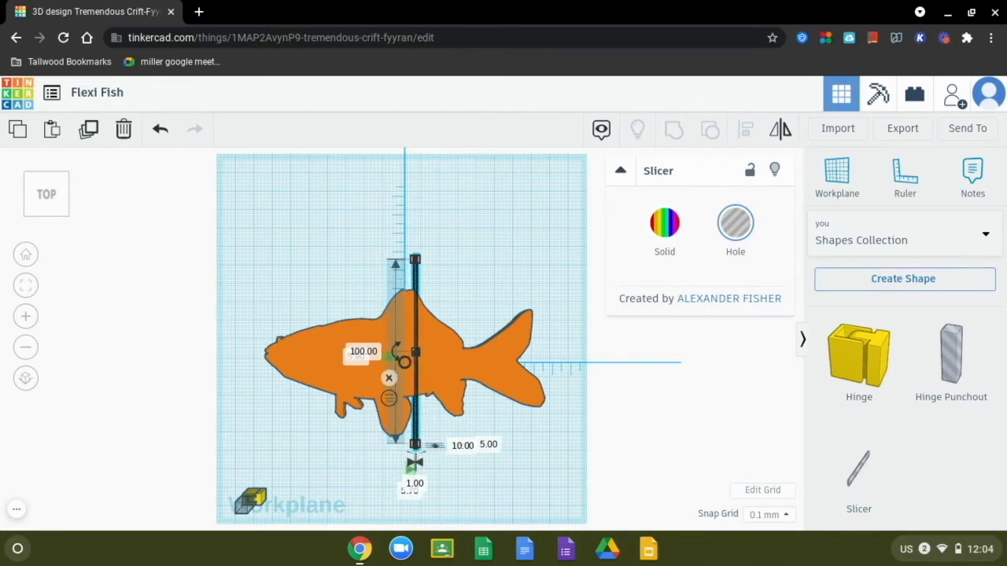
{"action": "left_click_drag", "start_coordinate": [415, 361], "coordinate": [416, 362]}
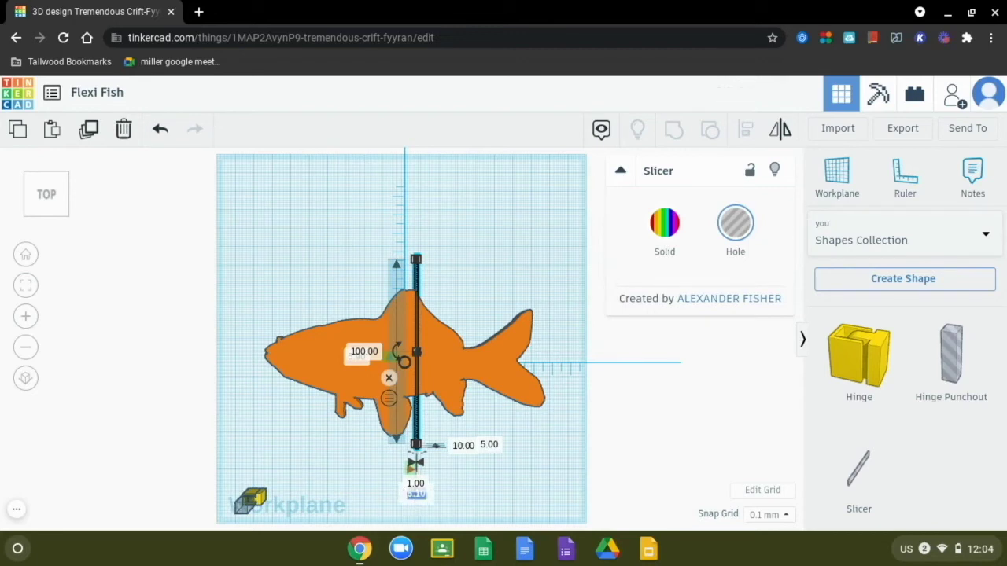
{"action": "type", "text": "0"}
{"action": "key", "text": "Return"}
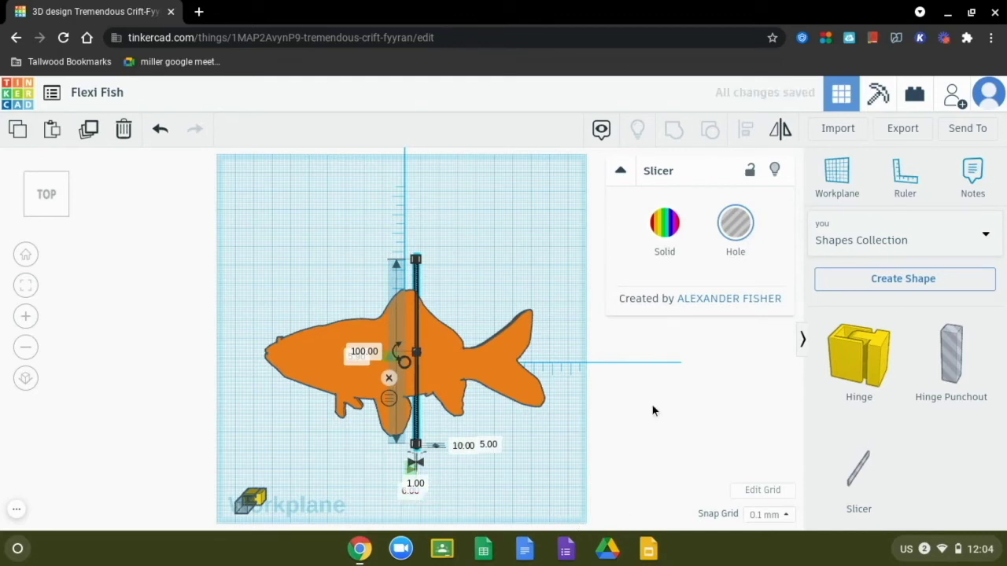
Step: Duplicate the Slicer and set the copy's left-right offset from the ruler's origin to 16 mm
{"action": "left_click", "coordinate": [651, 403]}
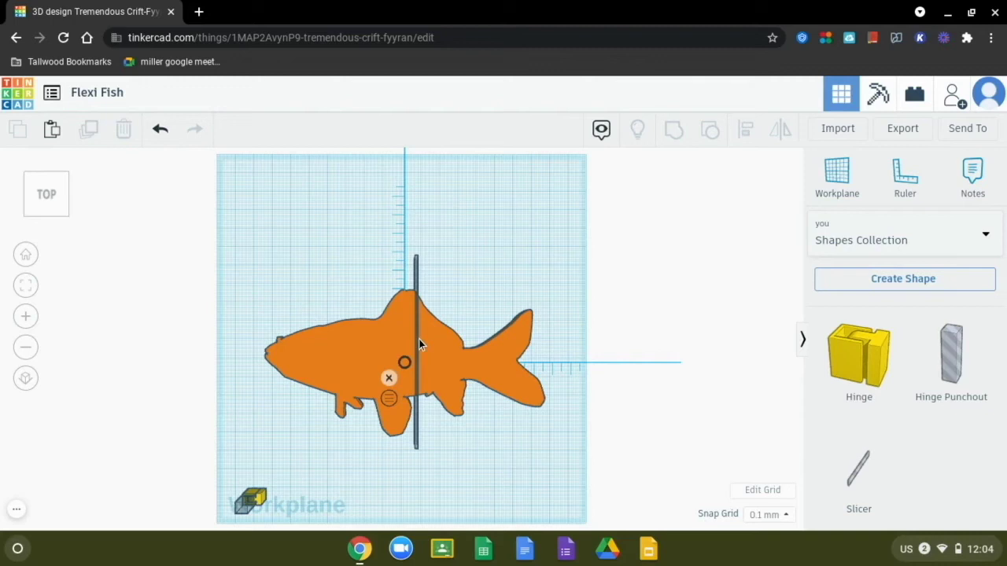
{"action": "mouse_move", "coordinate": [49, 227]}
{"action": "left_click", "coordinate": [48, 212]}
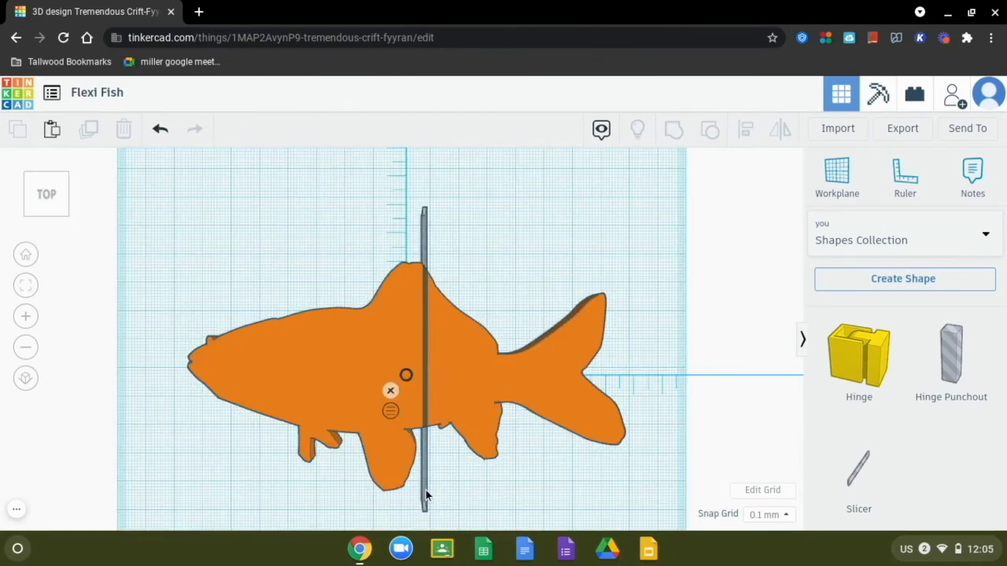
{"action": "left_click", "coordinate": [426, 490]}
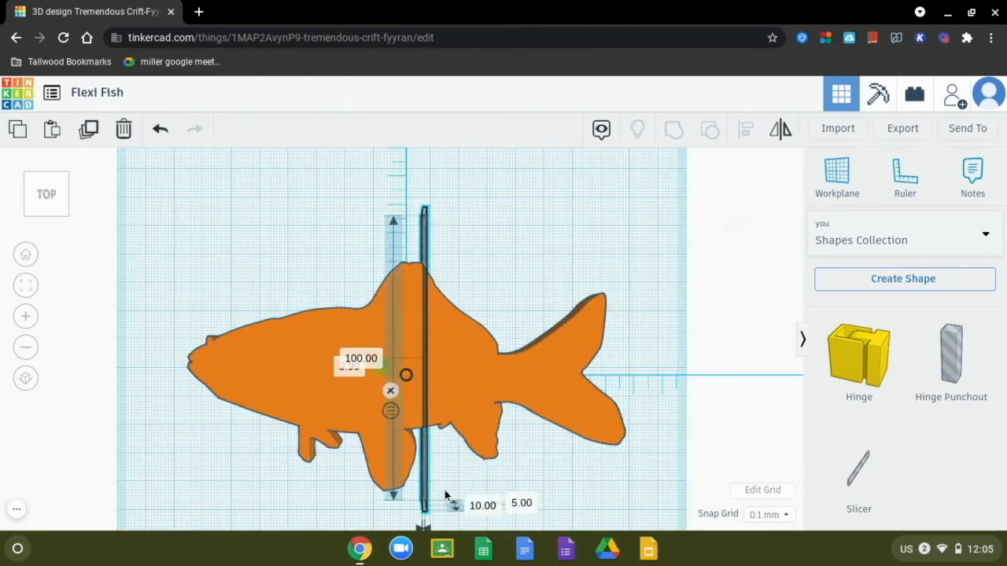
{"action": "left_click", "coordinate": [26, 348]}
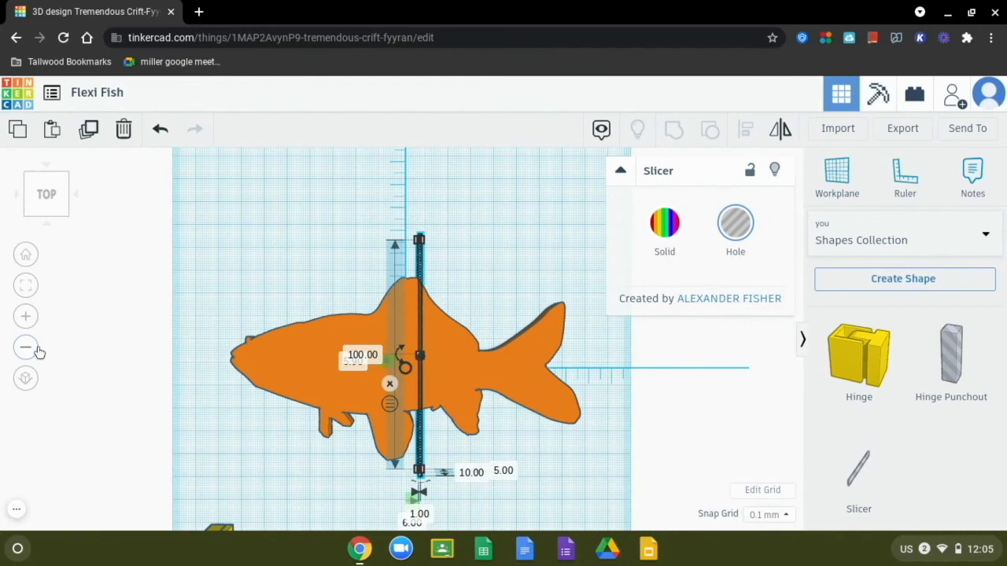
{"action": "left_click", "coordinate": [52, 217]}
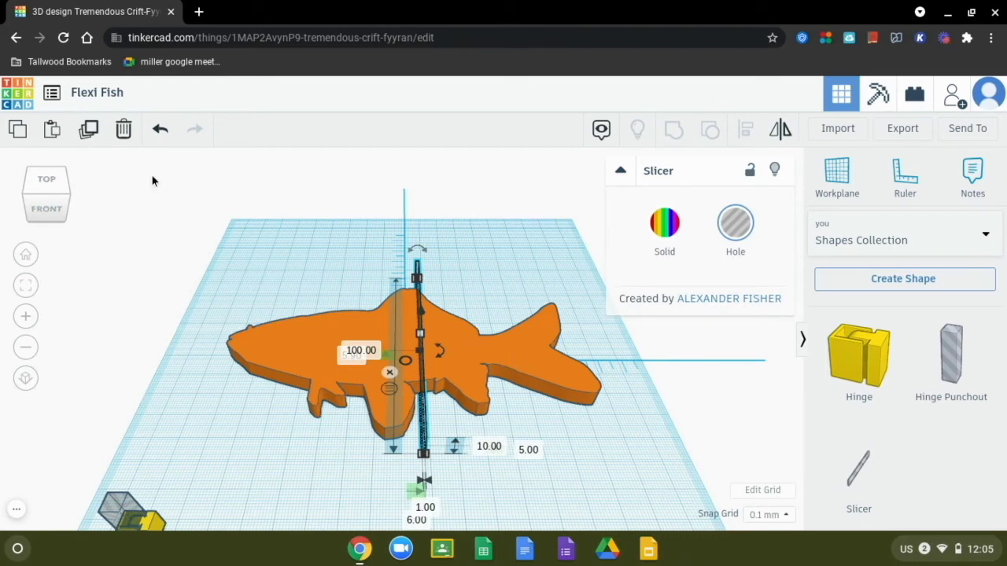
{"action": "left_click", "coordinate": [88, 132]}
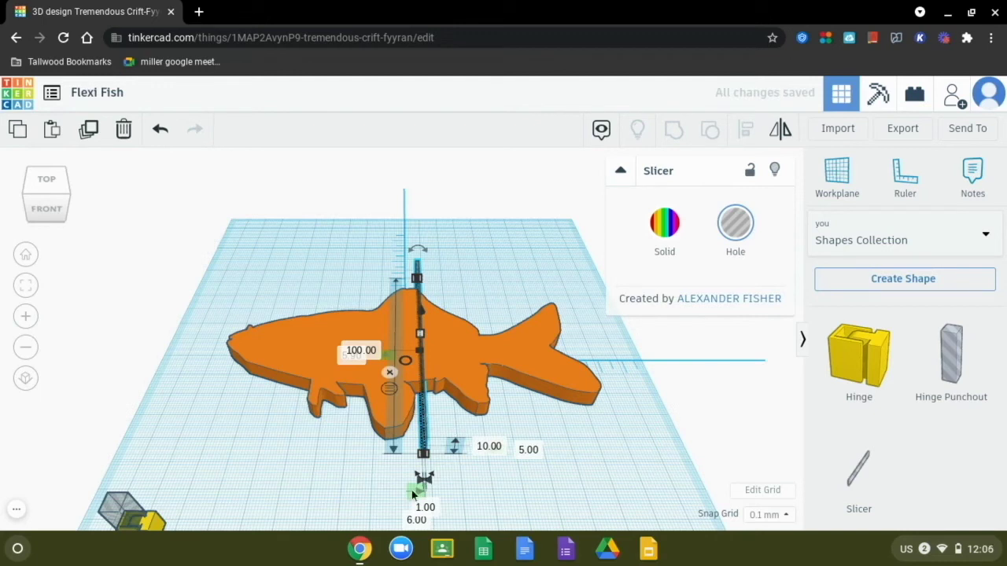
{"action": "left_click", "coordinate": [415, 523]}
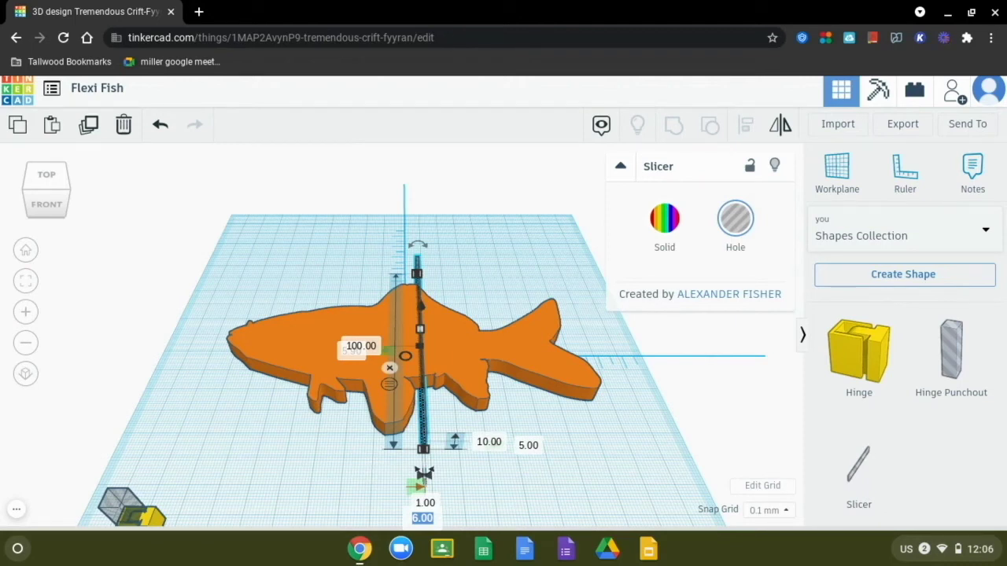
{"action": "type", "text": "16"}
{"action": "key", "text": "Return"}
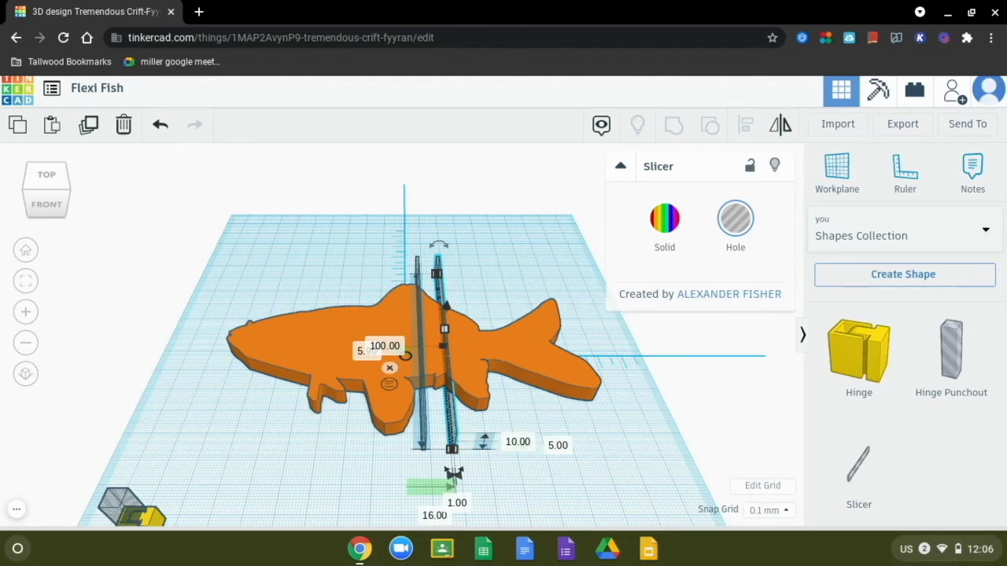
Step: Repeat the Slicer duplication at 10 mm spacing towards the tail until the last copy sits at a 56 mm offset
{"action": "left_click", "coordinate": [88, 137]}
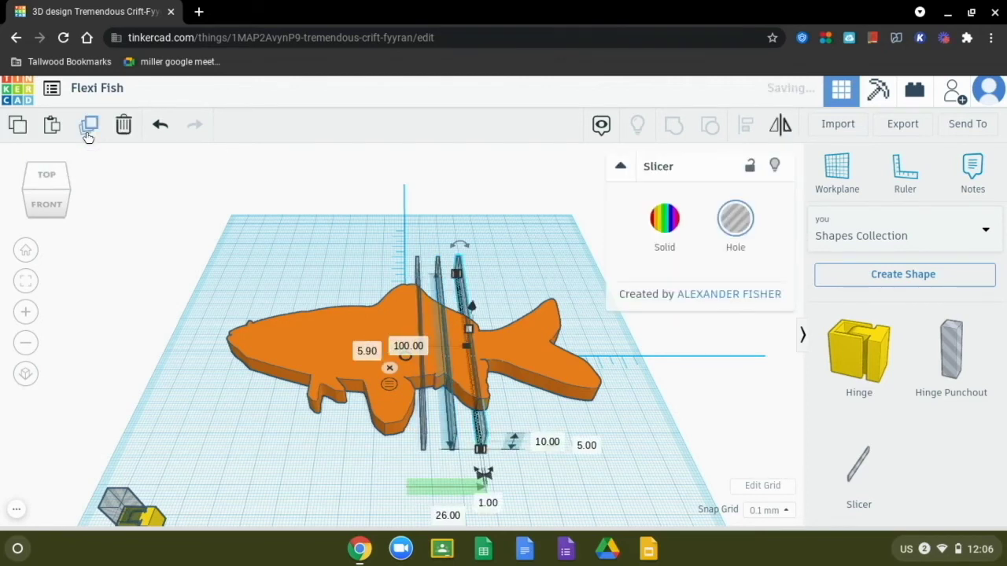
{"action": "left_click", "coordinate": [89, 137]}
{"action": "left_click", "coordinate": [89, 137]}
{"action": "left_click", "coordinate": [89, 137]}
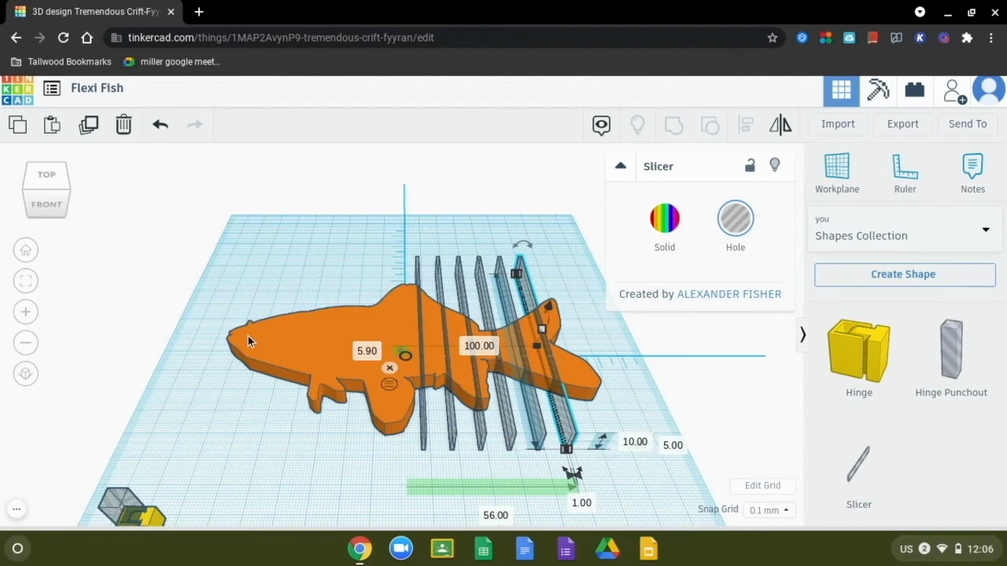
Step: Duplicate the original Slicer at the 6 mm offset and set the copy's left-right ruler offset to -4 mm
{"action": "left_click", "coordinate": [423, 445]}
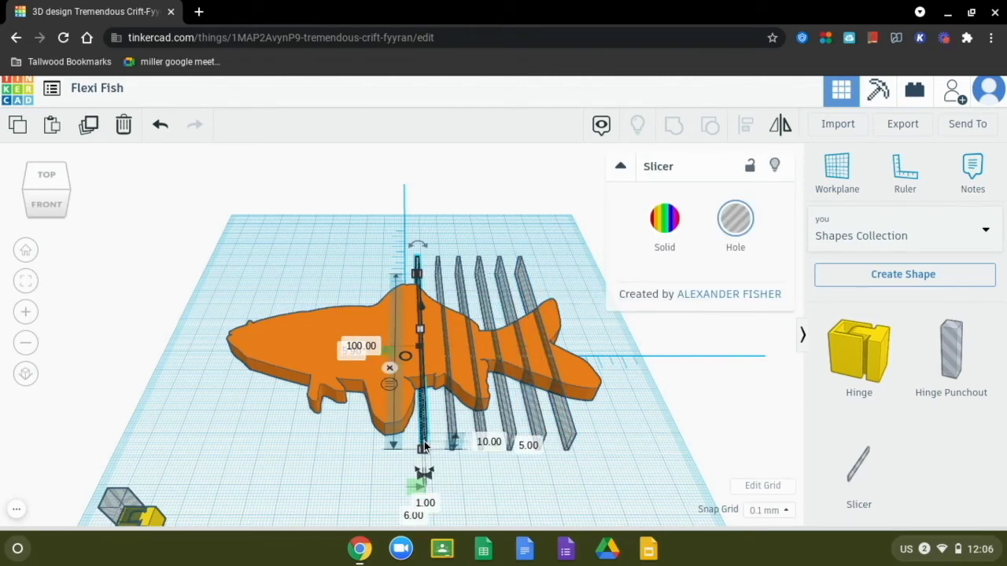
{"action": "left_click", "coordinate": [409, 516]}
{"action": "left_click", "coordinate": [91, 126]}
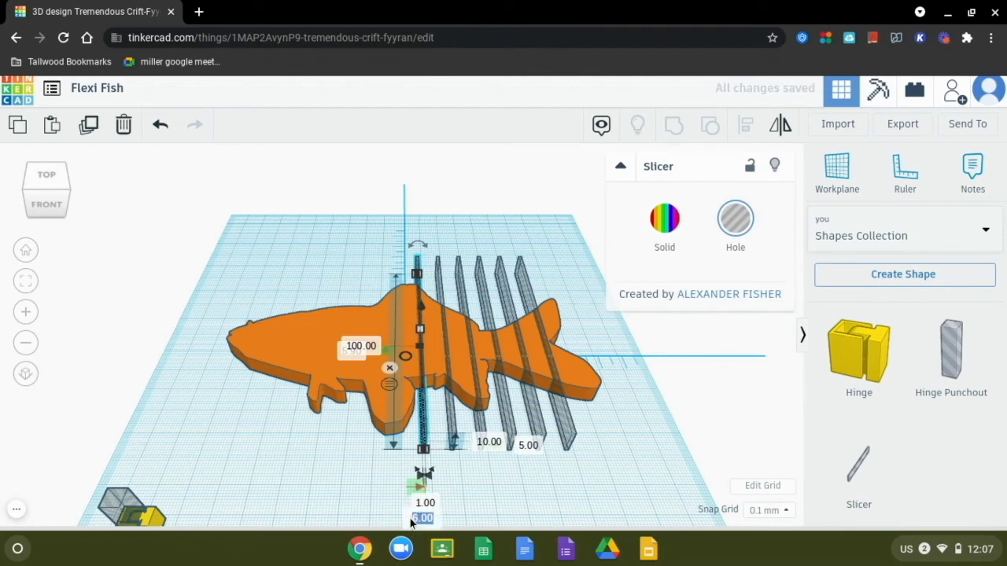
{"action": "type", "text": "-4"}
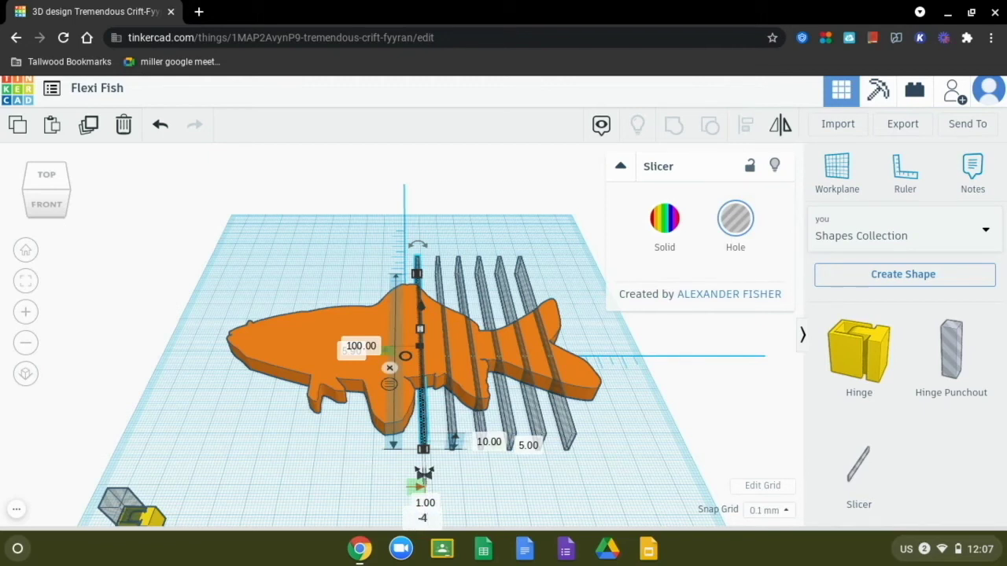
{"action": "key", "text": "Return"}
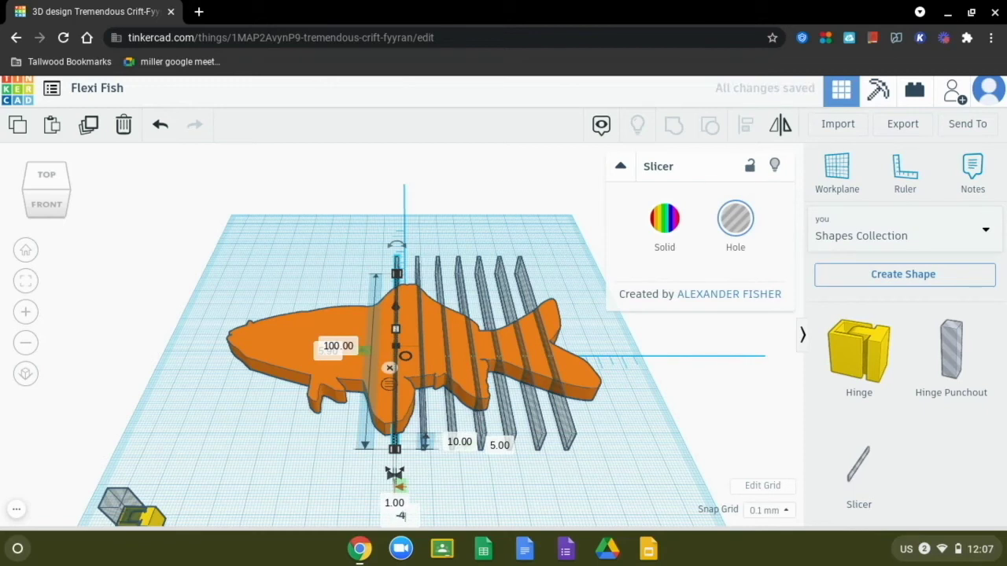
Step: Repeat the Slicer duplication at 10 mm spacing towards the fish's head until the last copy sits at a -64 mm offset
{"action": "left_click", "coordinate": [90, 125]}
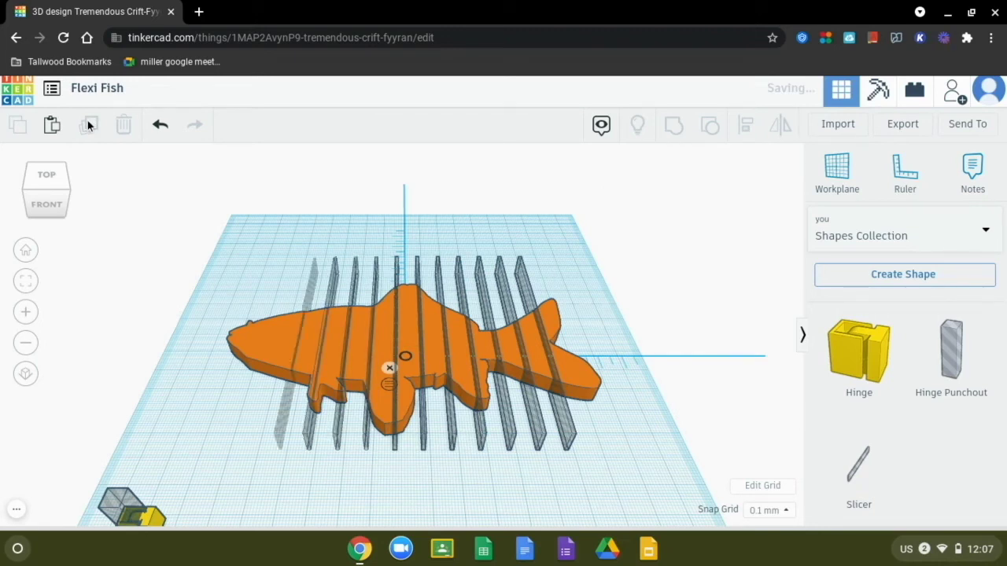
{"action": "key", "text": "ctrl+d"}
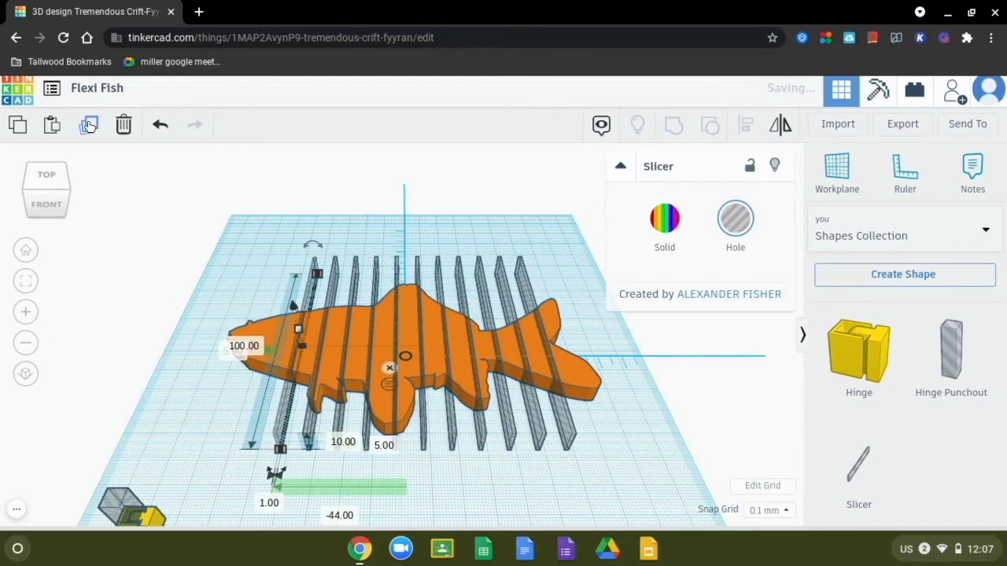
{"action": "left_click", "coordinate": [89, 126]}
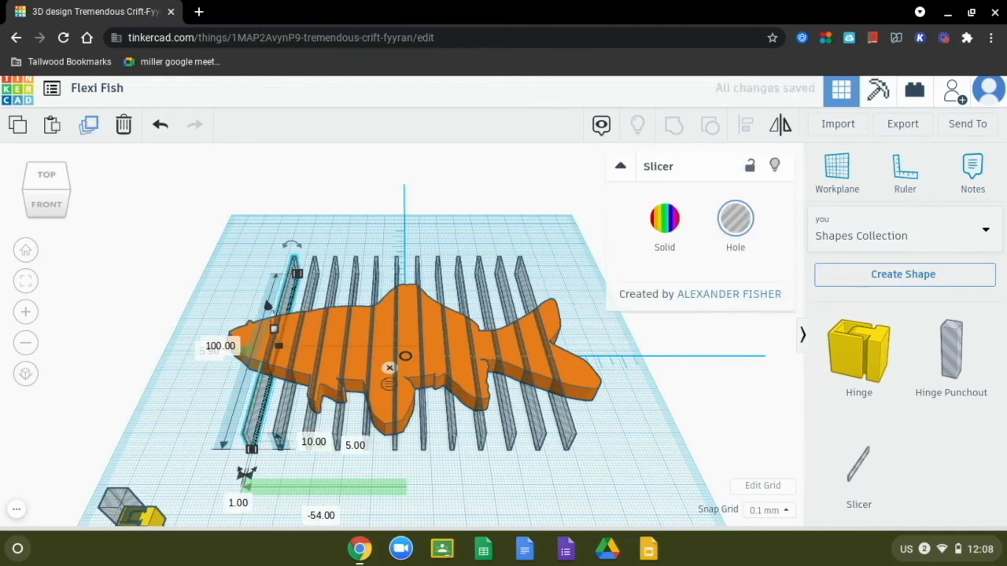
{"action": "left_click", "coordinate": [89, 126]}
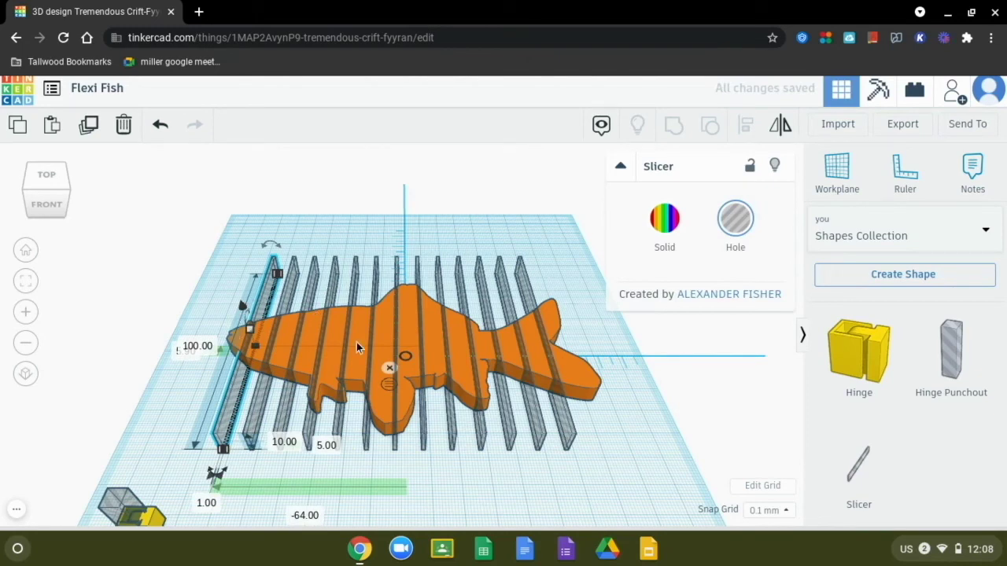
Step: Select the fish together with all the Slicers and group them to cut the body into segments
{"action": "left_click", "coordinate": [47, 174]}
{"action": "left_click", "coordinate": [26, 312]}
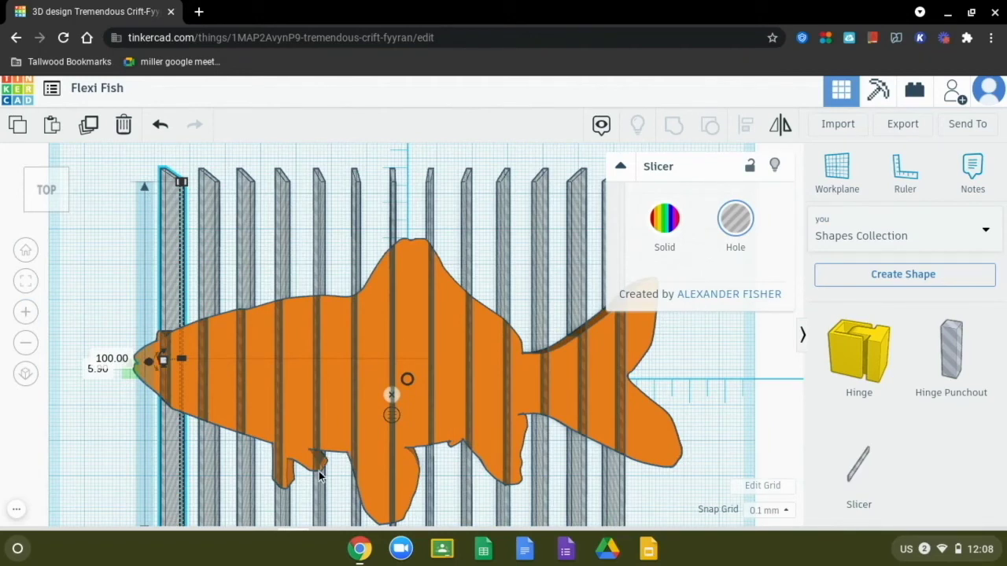
{"action": "left_click", "coordinate": [26, 250]}
{"action": "left_click", "coordinate": [42, 174]}
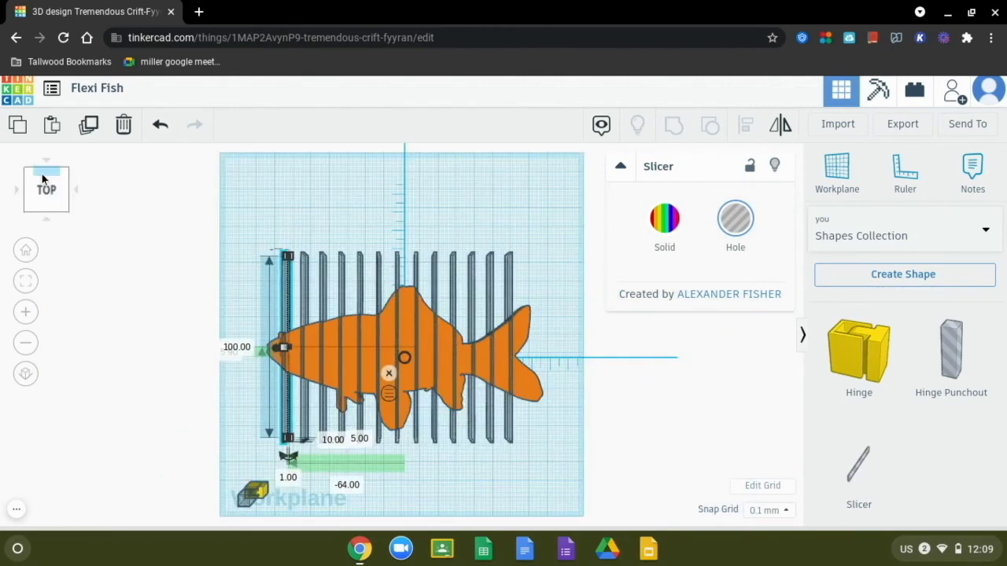
{"action": "left_click", "coordinate": [275, 198]}
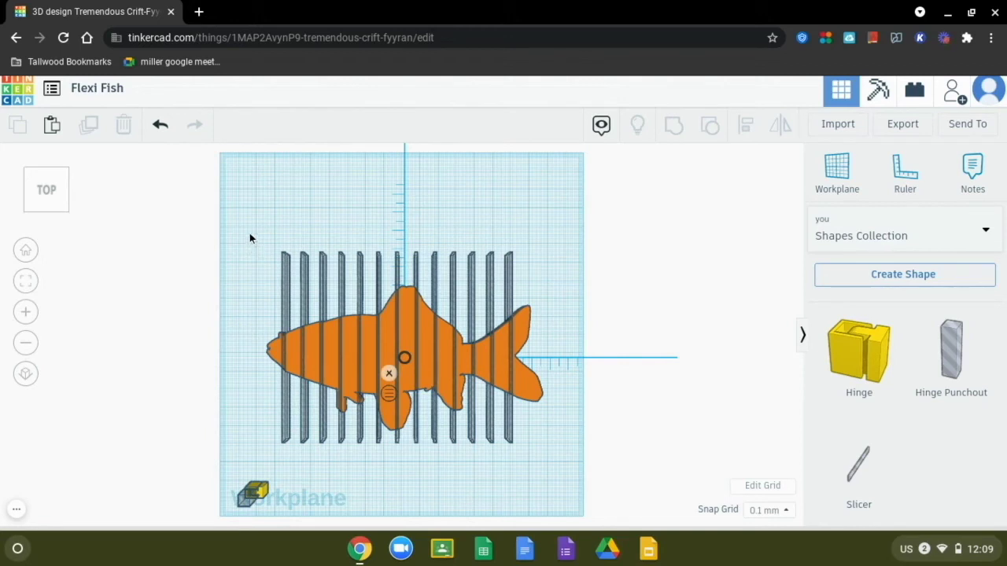
{"action": "left_click_drag", "start_coordinate": [249, 233], "coordinate": [542, 441]}
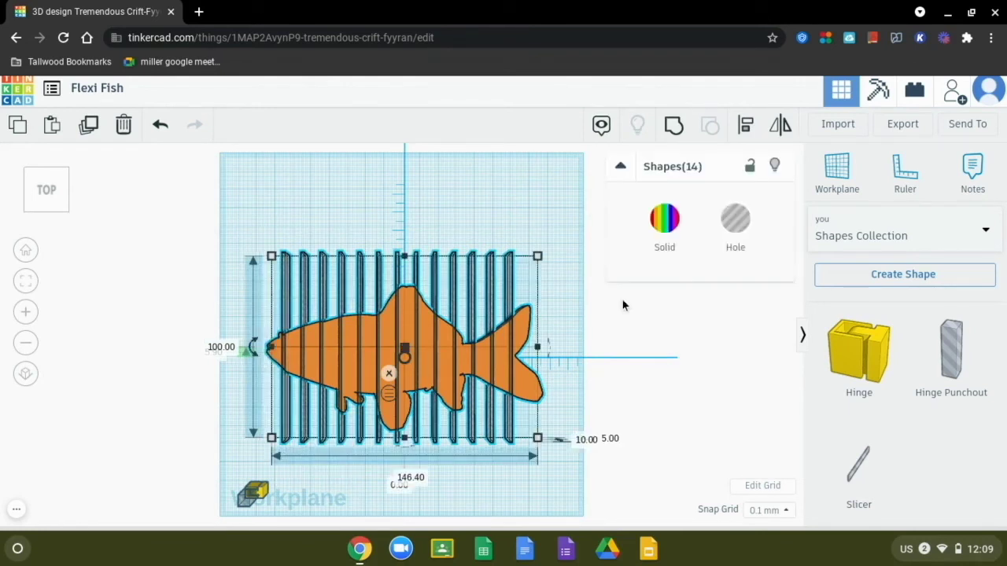
{"action": "left_click", "coordinate": [674, 126]}
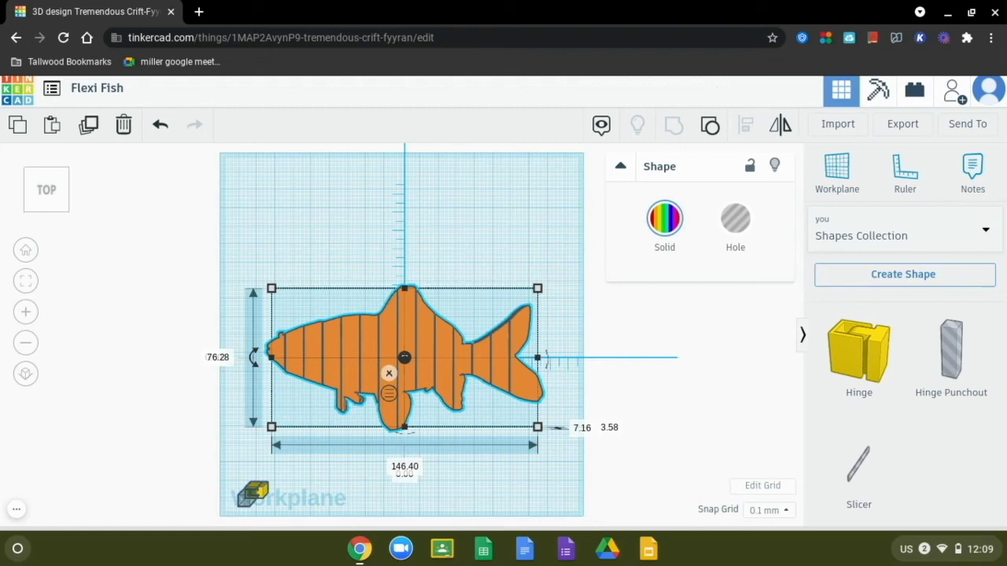
Step: Select the Hinge and Hinge Punchout together and set their left-right offset from the ruler's origin to 6 mm
{"action": "left_click_drag", "start_coordinate": [151, 237], "coordinate": [128, 341]}
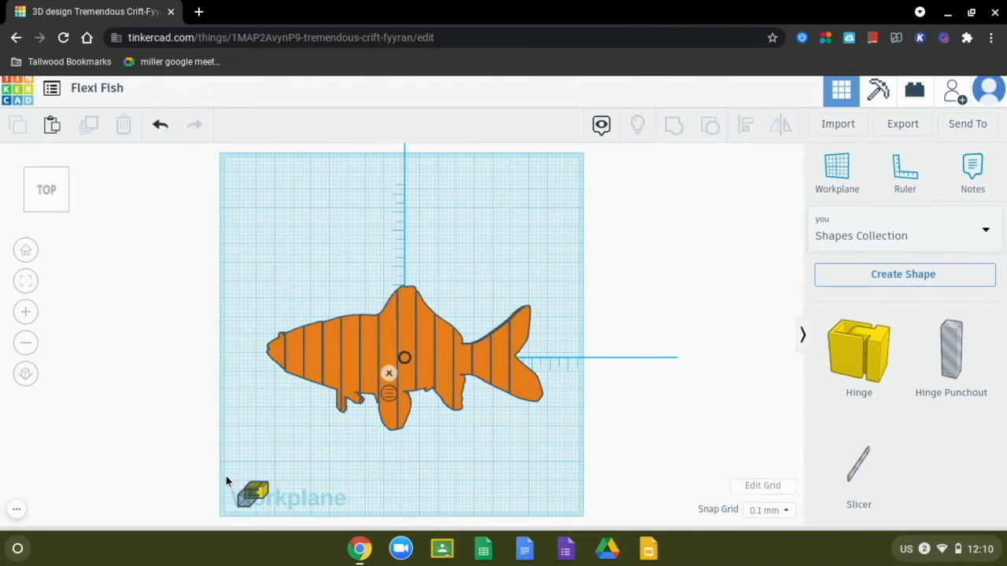
{"action": "left_click_drag", "start_coordinate": [241, 489], "coordinate": [282, 510]}
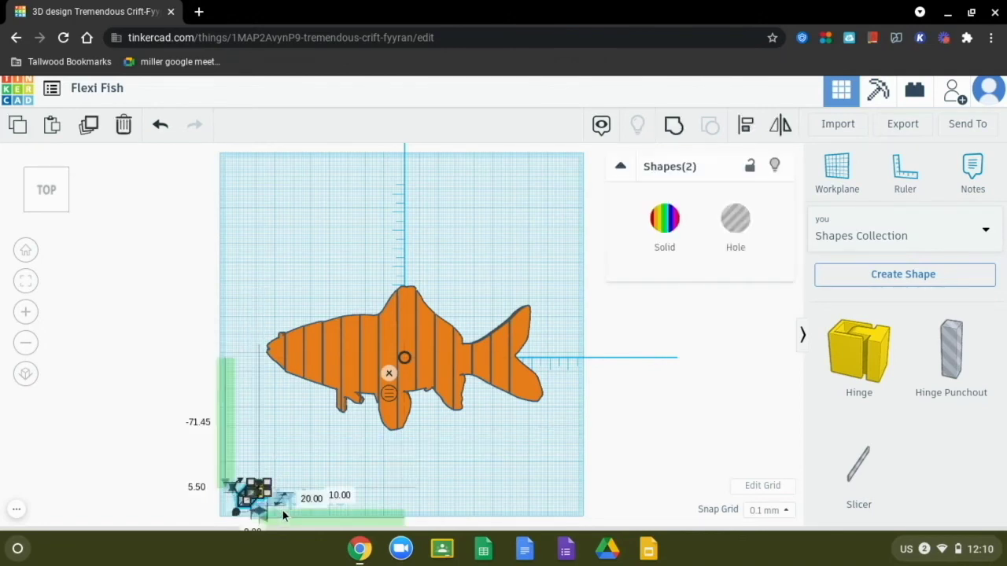
{"action": "left_click", "coordinate": [26, 288]}
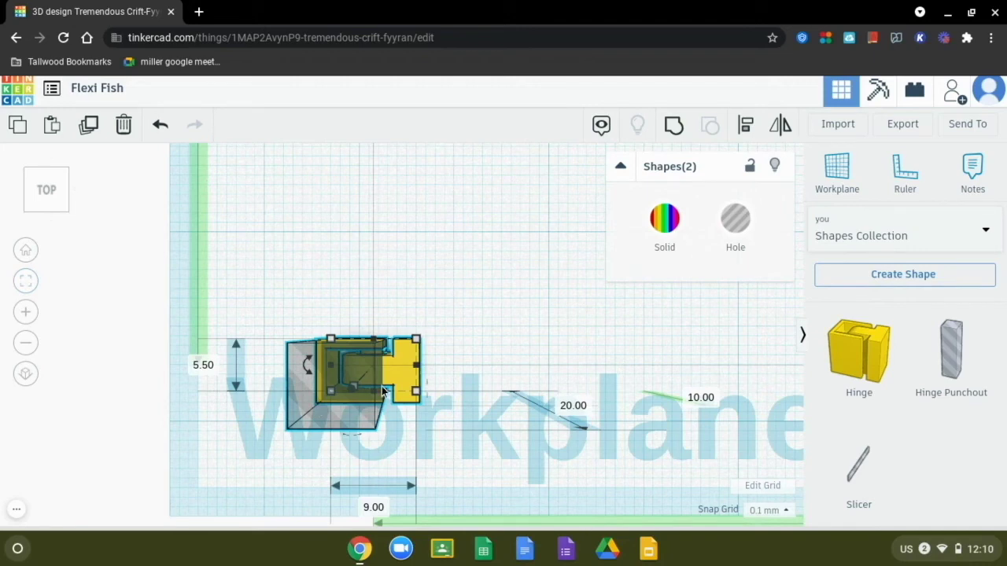
{"action": "left_click", "coordinate": [26, 342]}
{"action": "left_click", "coordinate": [25, 342]}
{"action": "left_click", "coordinate": [25, 343]}
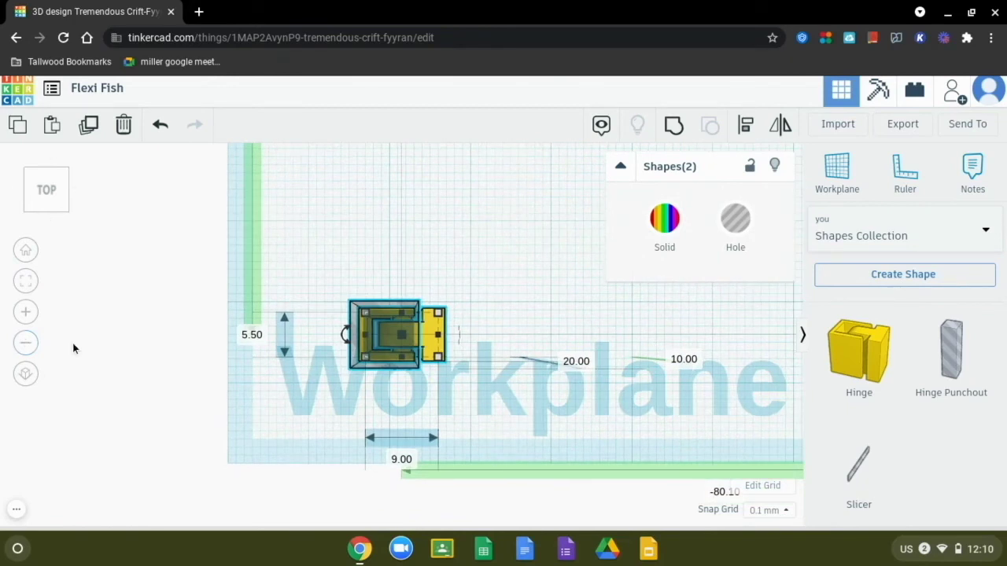
{"action": "left_click", "coordinate": [29, 346]}
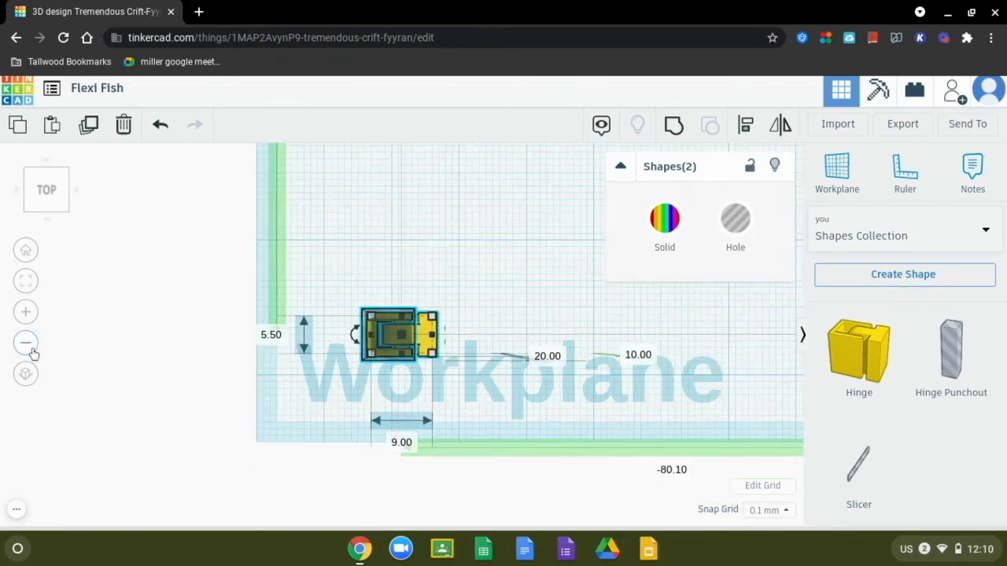
{"action": "left_click", "coordinate": [31, 352]}
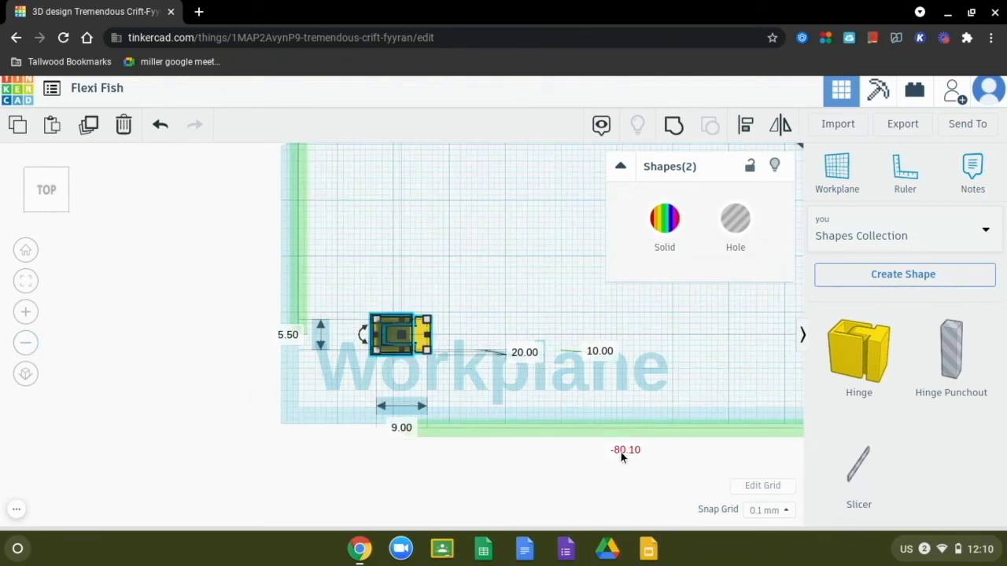
{"action": "type", "text": "90"}
{"action": "key", "text": "Return"}
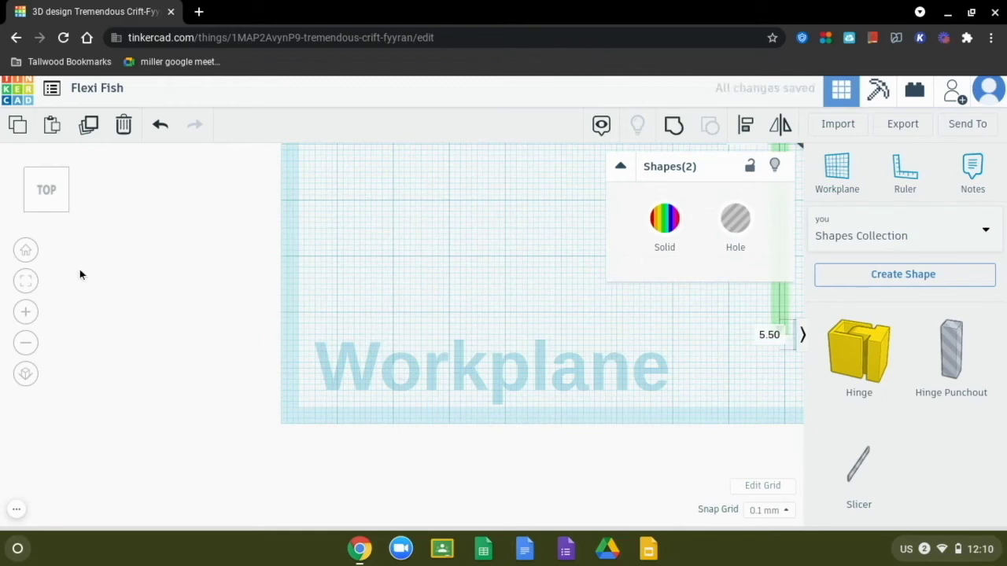
Step: Set the front-back ruler offset of the selected Hinge and Hinge Punchout to 0 mm
{"action": "left_click", "coordinate": [21, 280]}
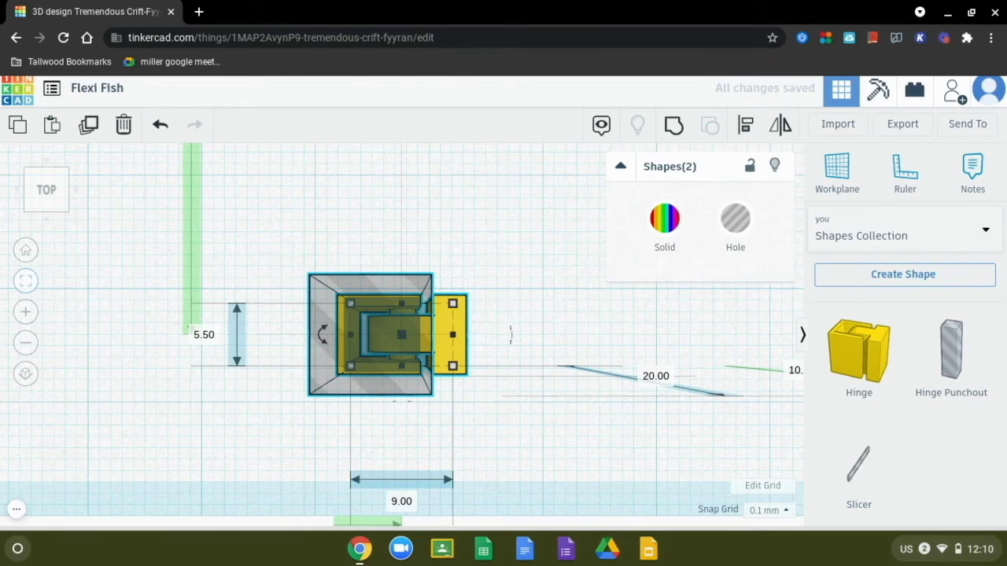
{"action": "left_click", "coordinate": [22, 343]}
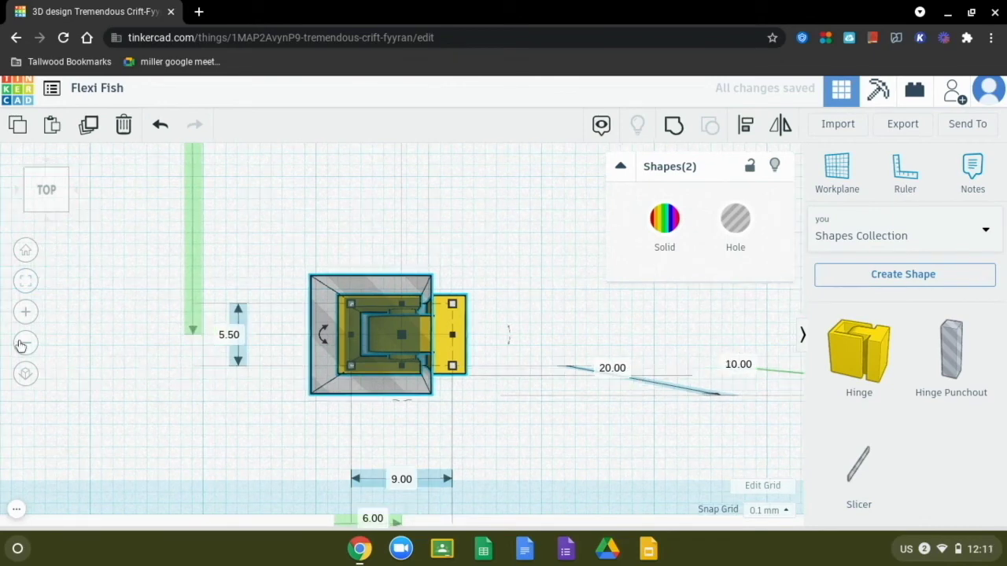
{"action": "left_click", "coordinate": [22, 343]}
{"action": "left_click", "coordinate": [22, 343]}
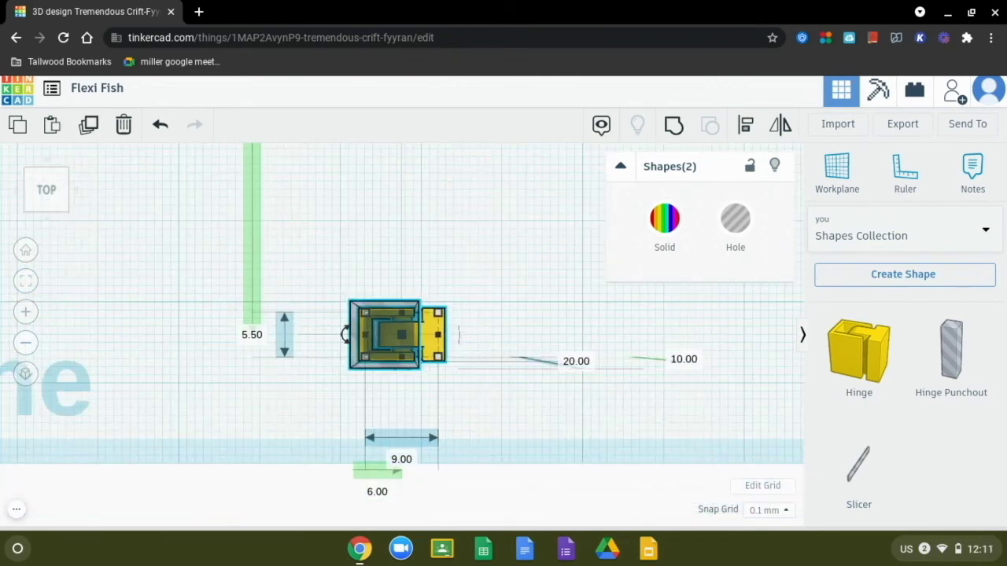
{"action": "left_click", "coordinate": [22, 344]}
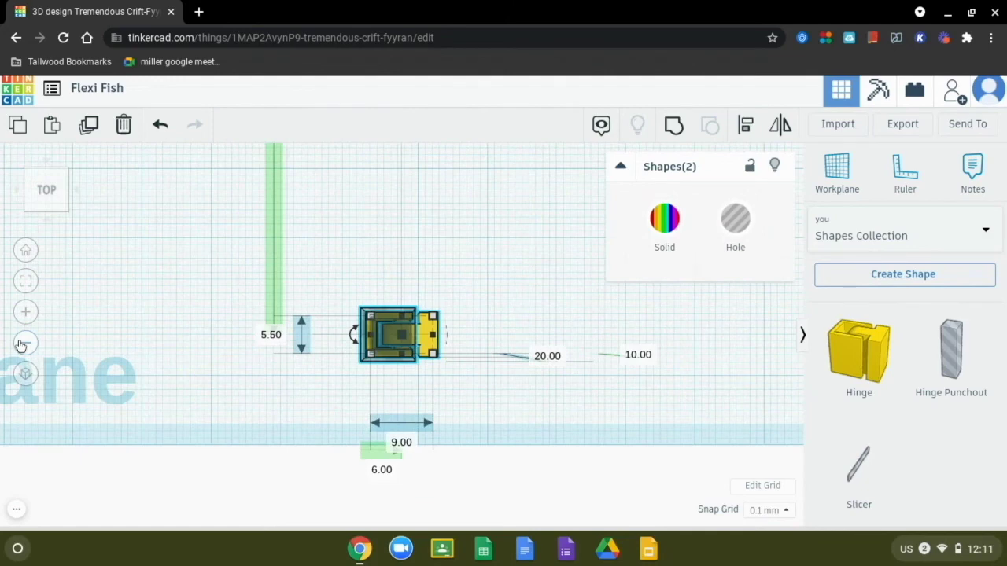
{"action": "left_click", "coordinate": [22, 344]}
{"action": "left_click", "coordinate": [22, 344]}
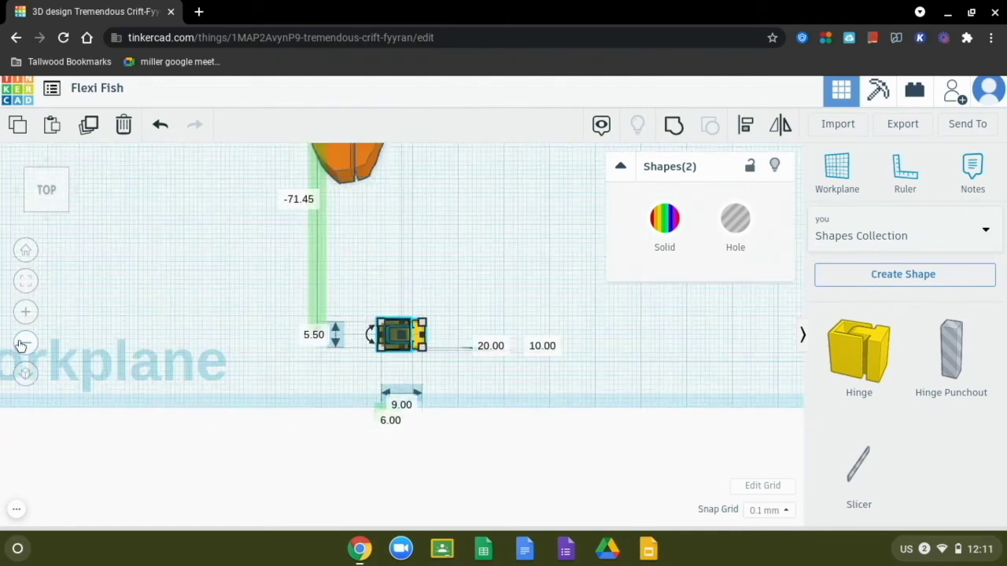
{"action": "left_click", "coordinate": [299, 200]}
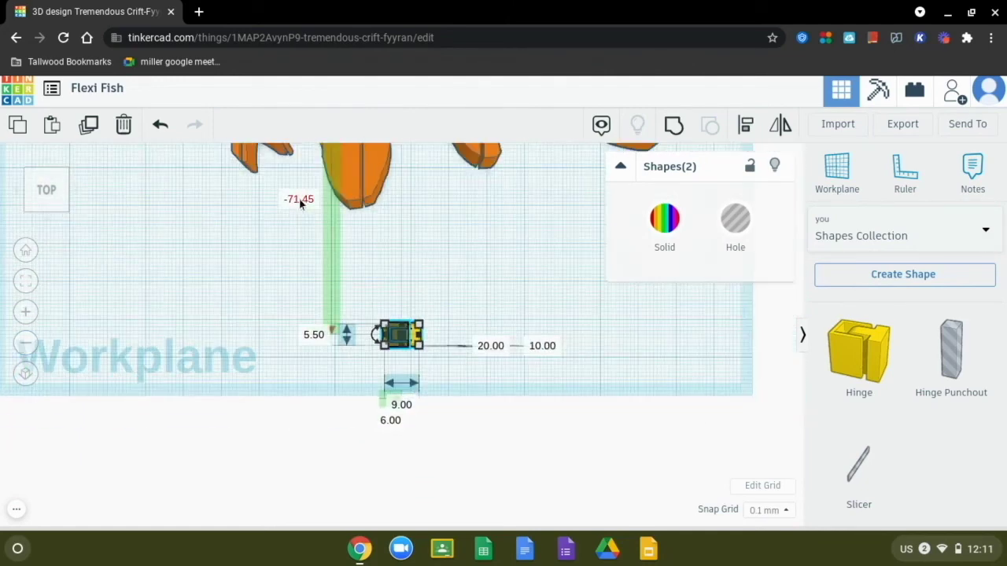
{"action": "type", "text": "0"}
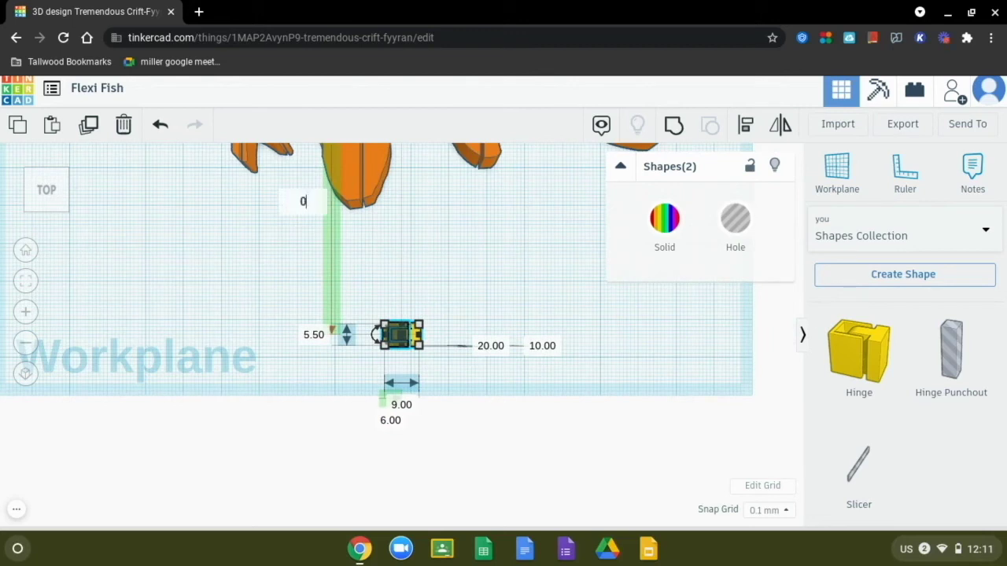
{"action": "key", "text": "Return"}
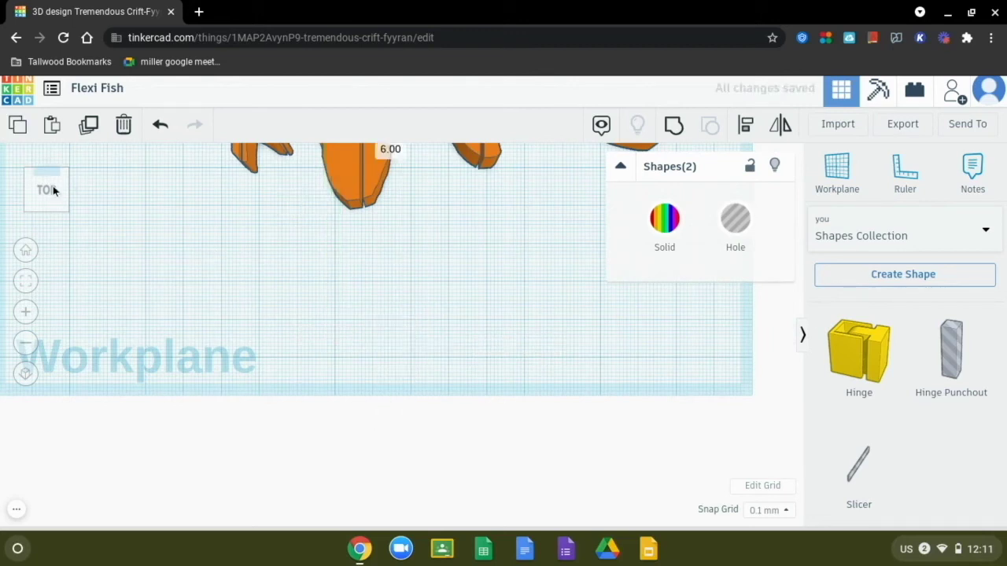
Step: Shift the Hinge and Hinge Punchout towards the fish's head to a 4.20 mm offset, aligning the hinge's gap with the cut, and check the alignment
{"action": "left_click", "coordinate": [25, 281]}
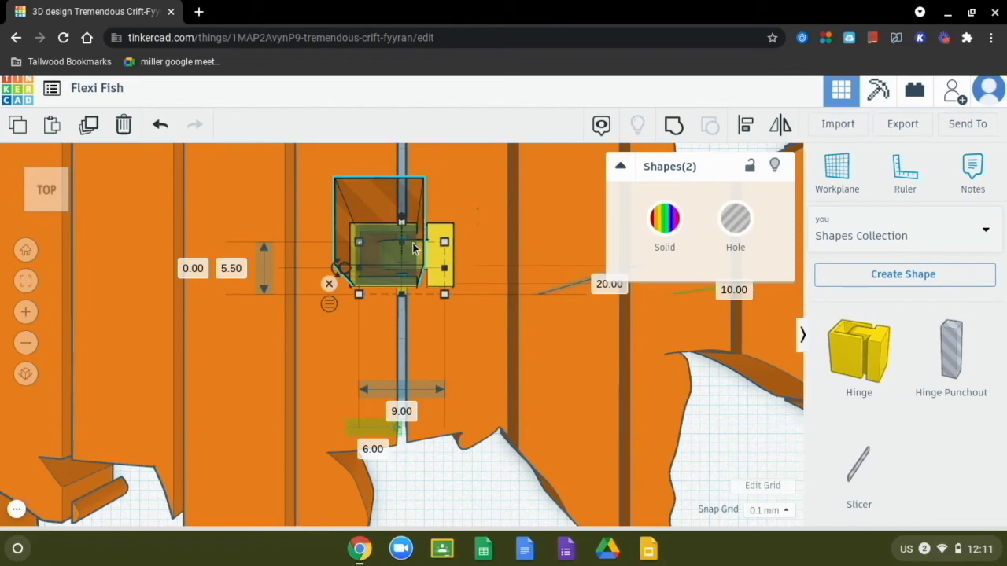
{"action": "left_click", "coordinate": [52, 210]}
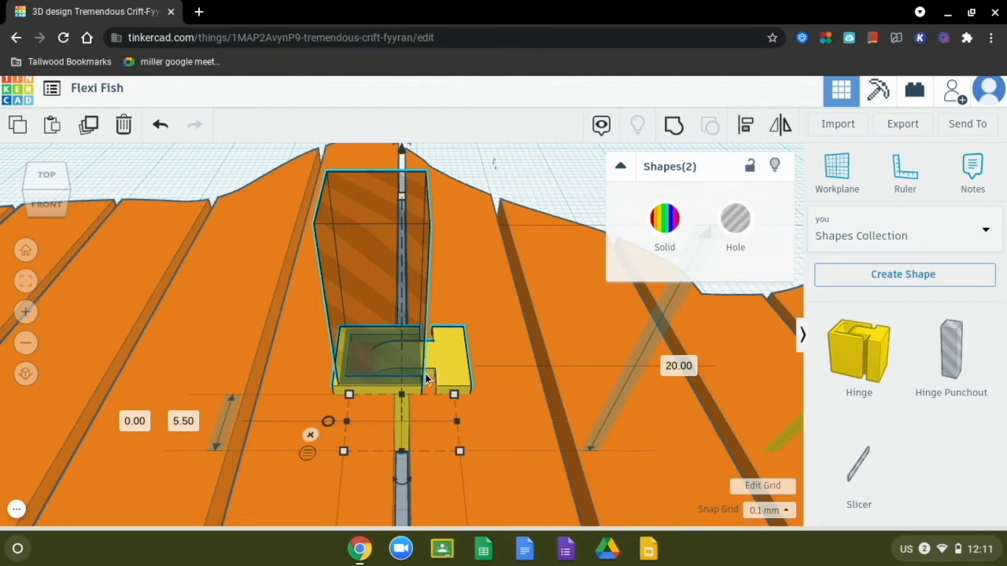
{"action": "left_click_drag", "start_coordinate": [426, 379], "coordinate": [398, 379]}
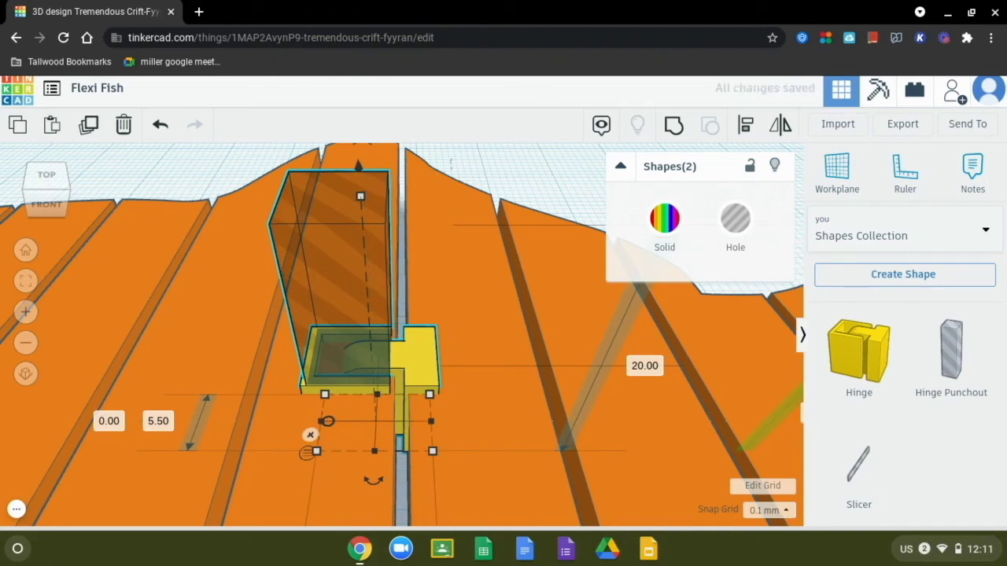
{"action": "left_click_drag", "start_coordinate": [398, 379], "coordinate": [402, 379]}
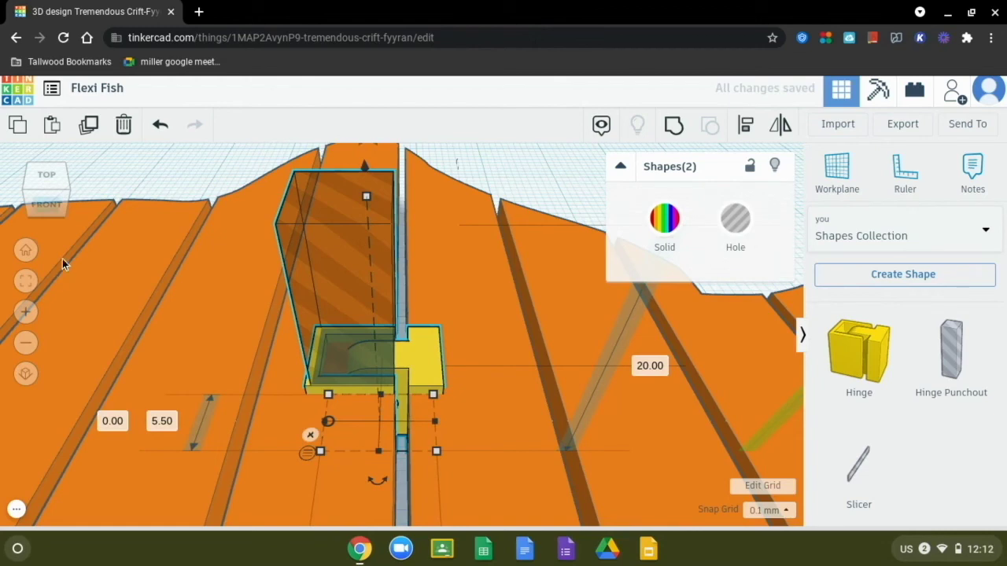
{"action": "left_click", "coordinate": [69, 196]}
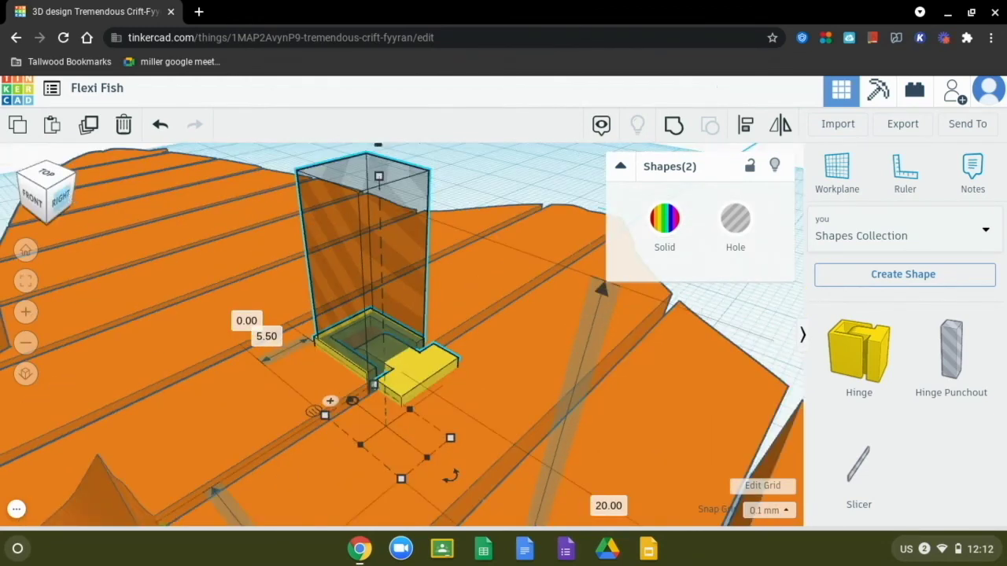
{"action": "left_click", "coordinate": [55, 192]}
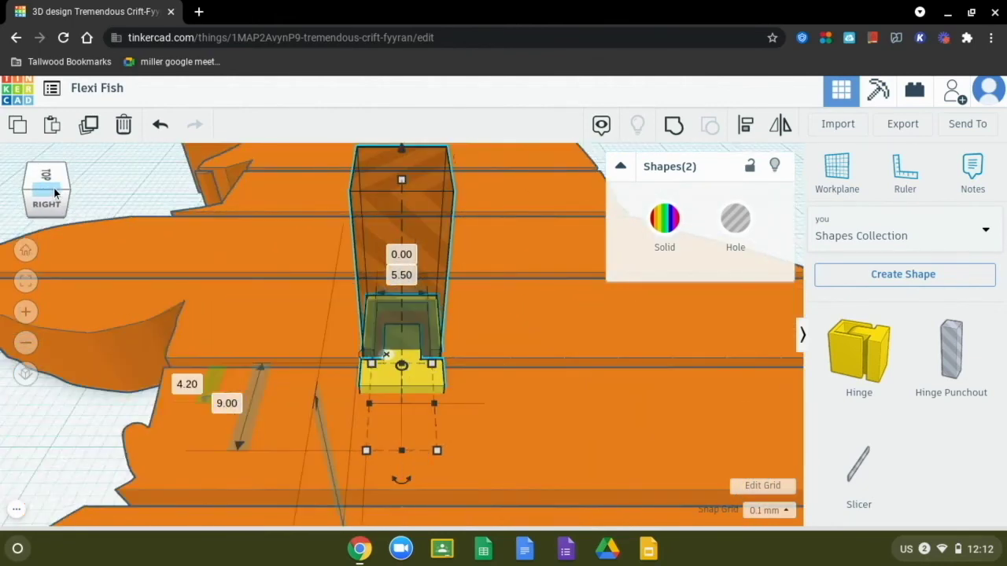
{"action": "left_click", "coordinate": [52, 190]}
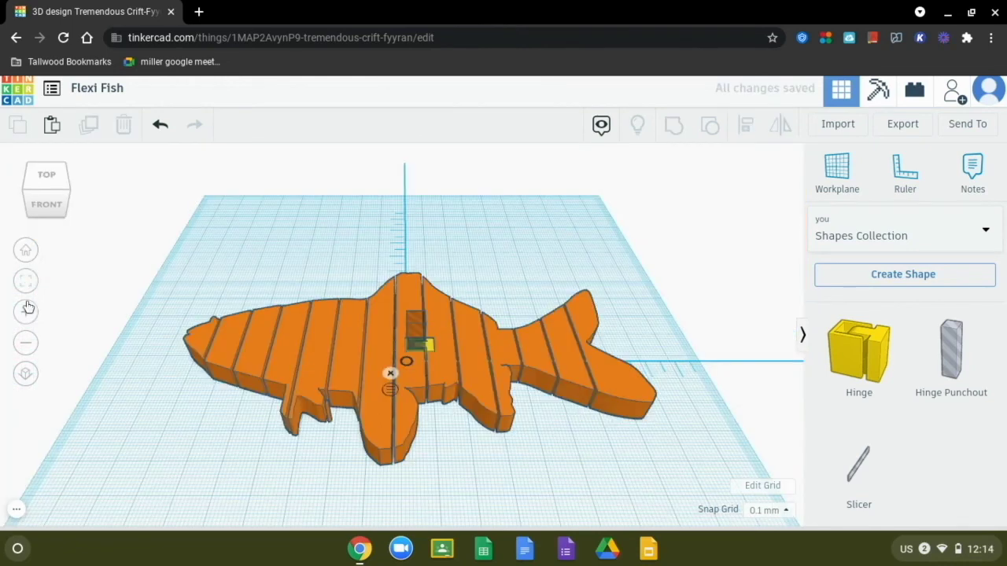
Step: Duplicate the Hinge and Hinge Punchout together and set the copy's left-right ruler offset to 14.20 mm
{"action": "left_click", "coordinate": [26, 311]}
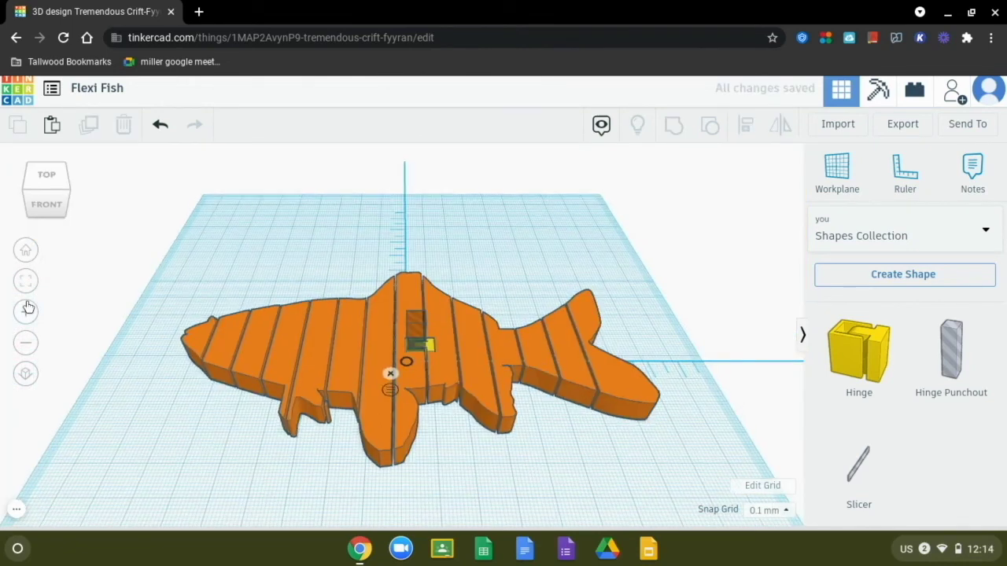
{"action": "left_click", "coordinate": [26, 311]}
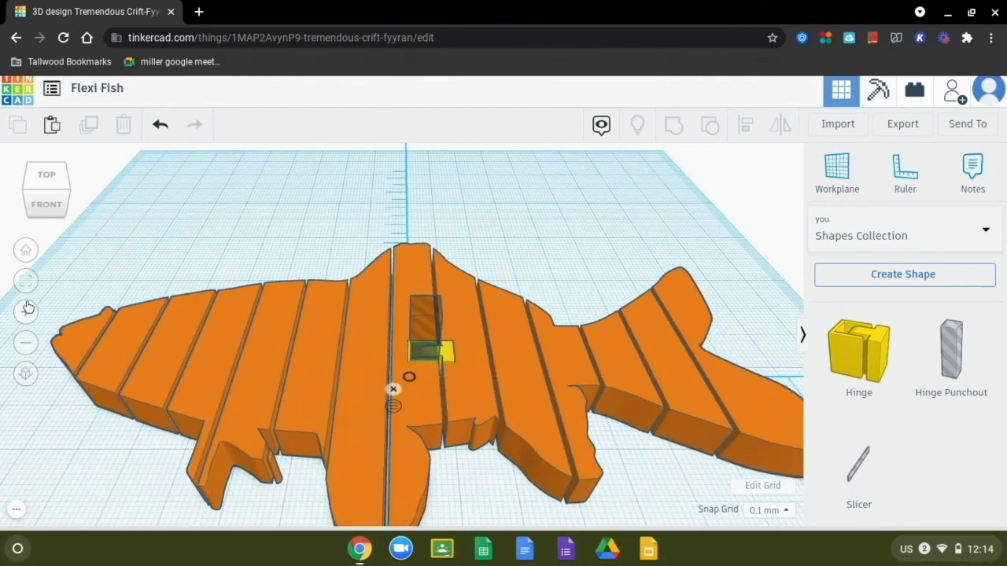
{"action": "left_click", "coordinate": [27, 310]}
{"action": "left_click", "coordinate": [27, 310]}
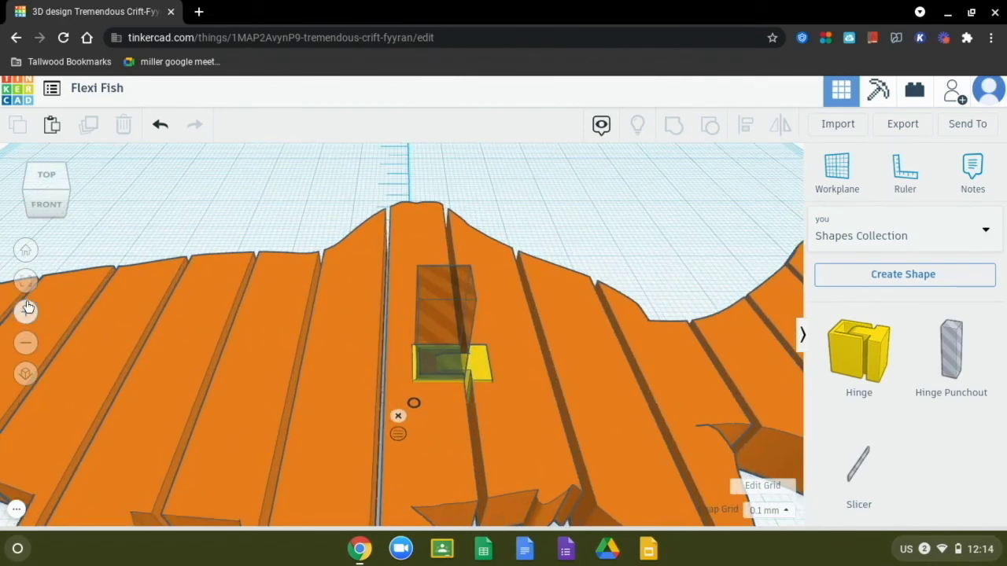
{"action": "left_click", "coordinate": [439, 333]}
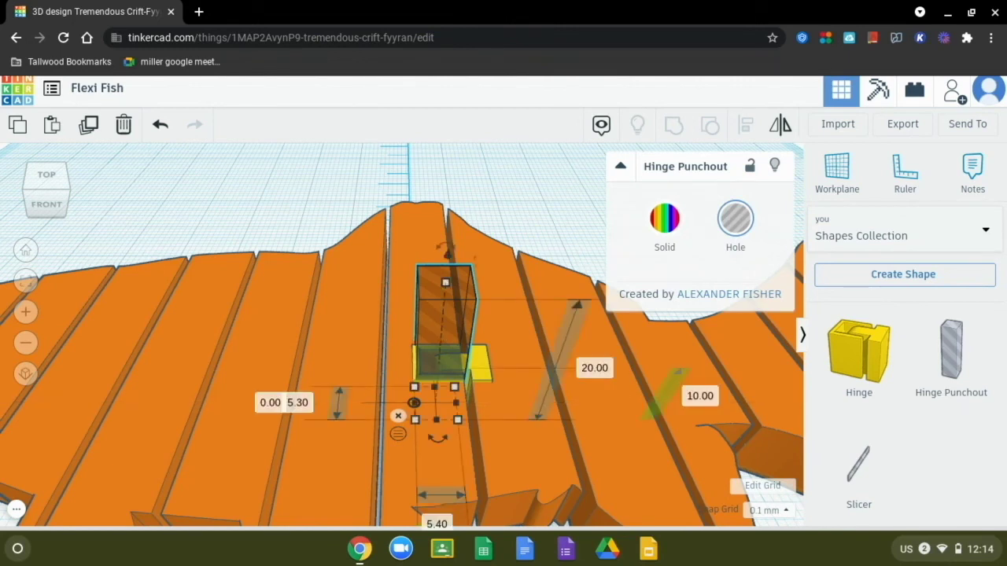
{"action": "left_click", "coordinate": [484, 360], "text": "shift"}
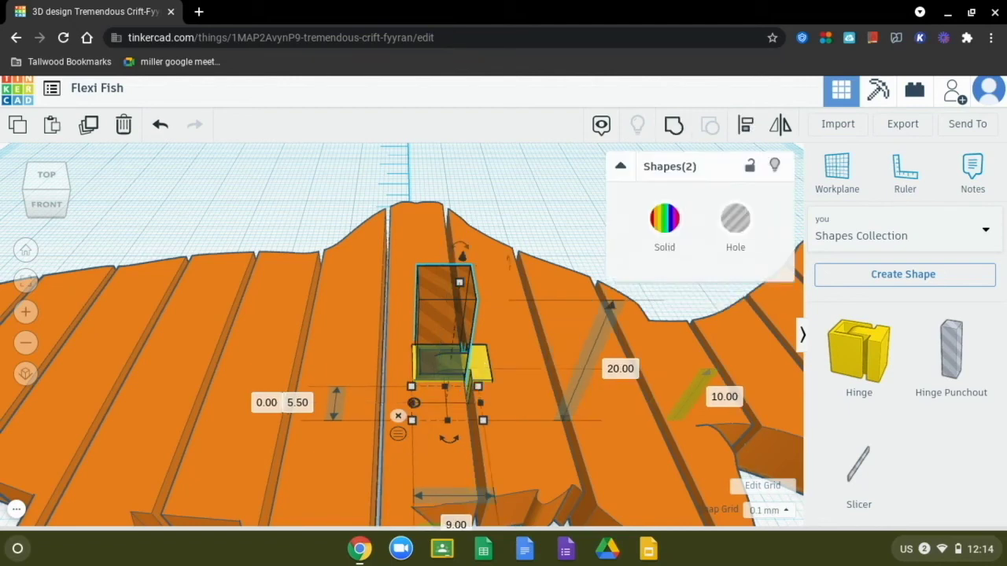
{"action": "key", "text": "f"}
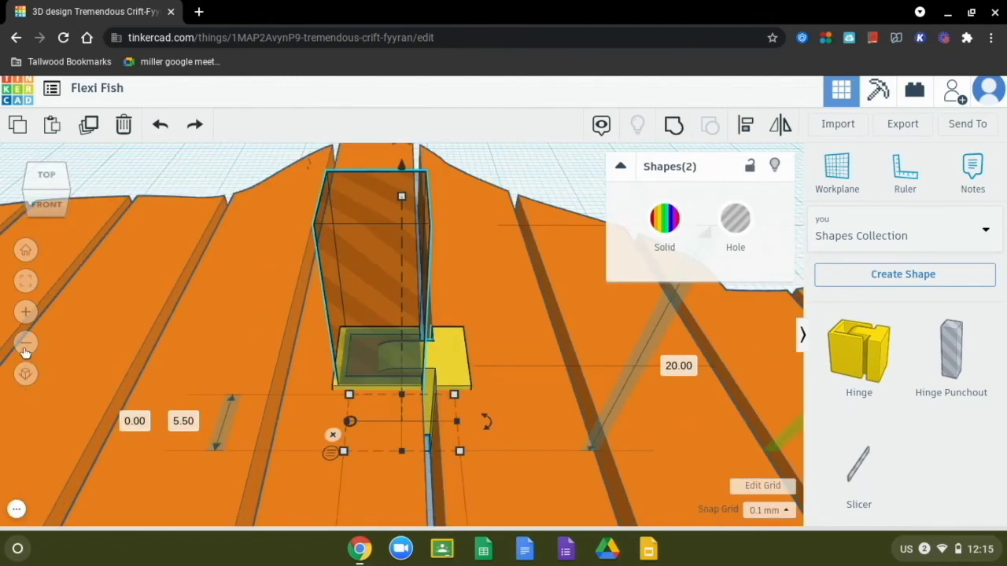
{"action": "left_click", "coordinate": [24, 349]}
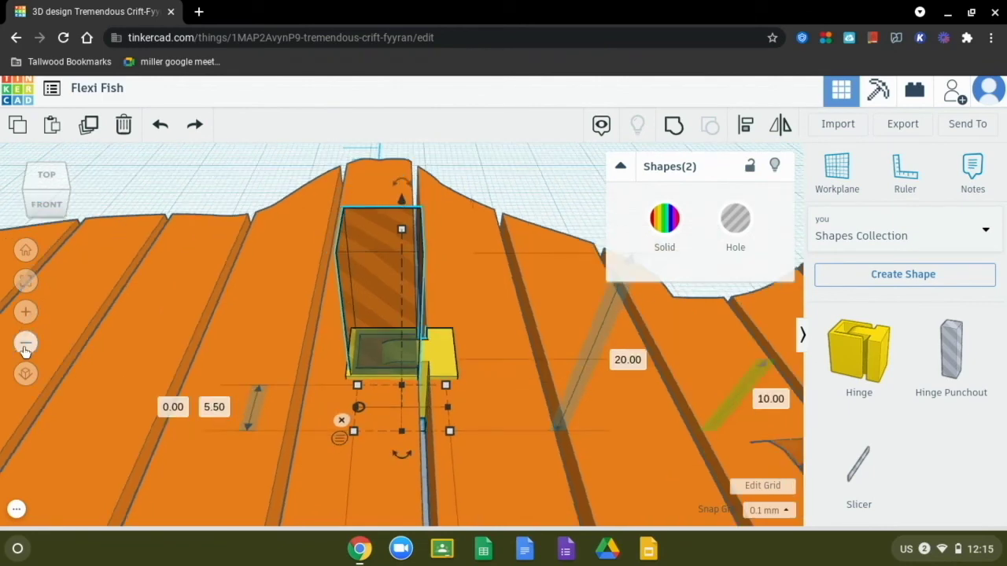
{"action": "left_click", "coordinate": [24, 349]}
{"action": "left_click", "coordinate": [24, 348]}
{"action": "left_click", "coordinate": [24, 348]}
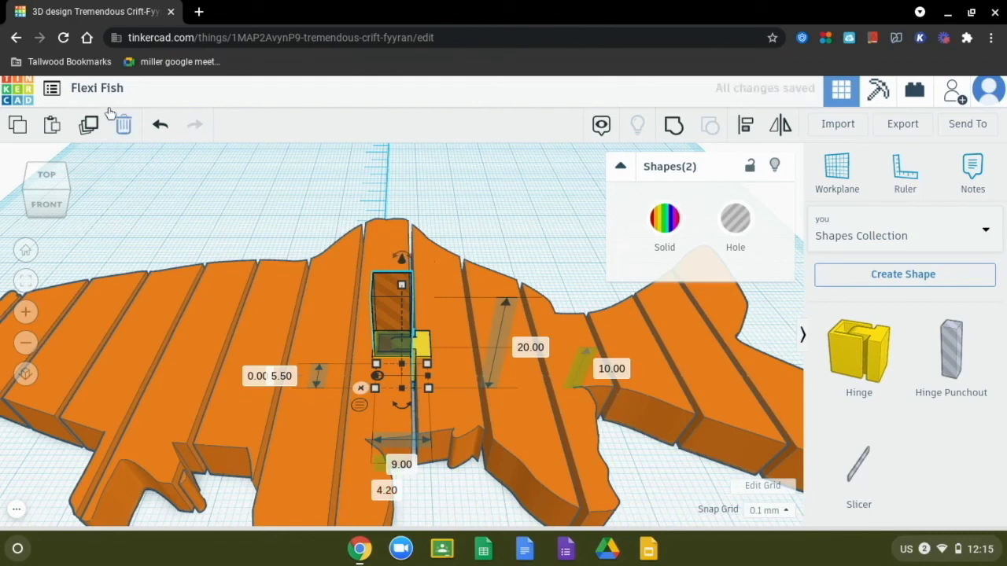
{"action": "left_click", "coordinate": [89, 125]}
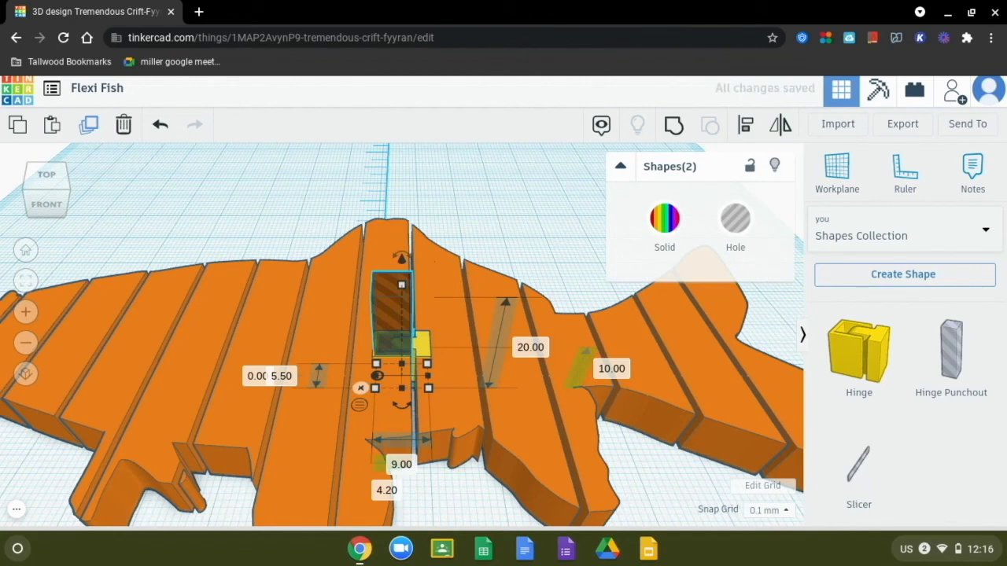
{"action": "left_click", "coordinate": [387, 492]}
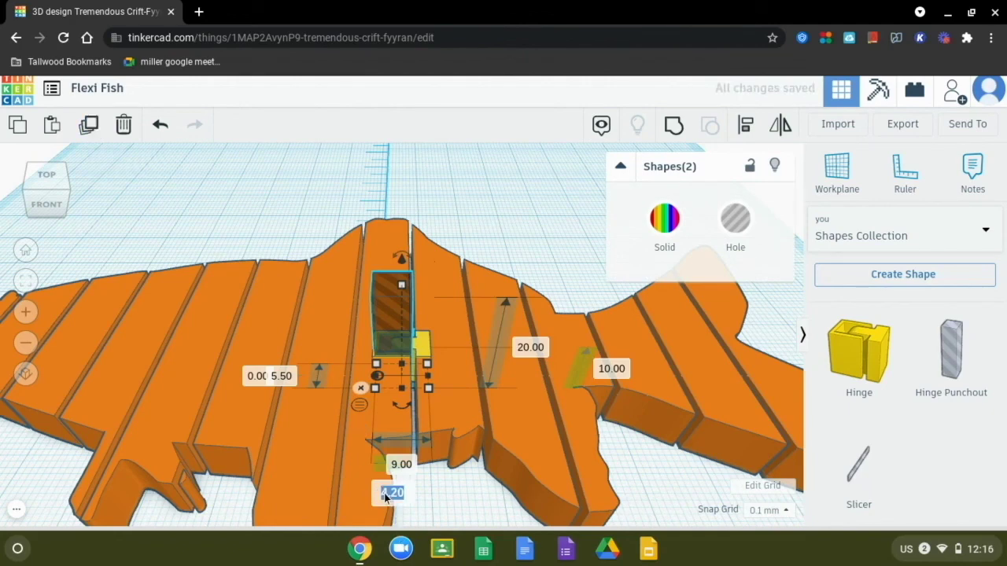
{"action": "type", "text": "14.20"}
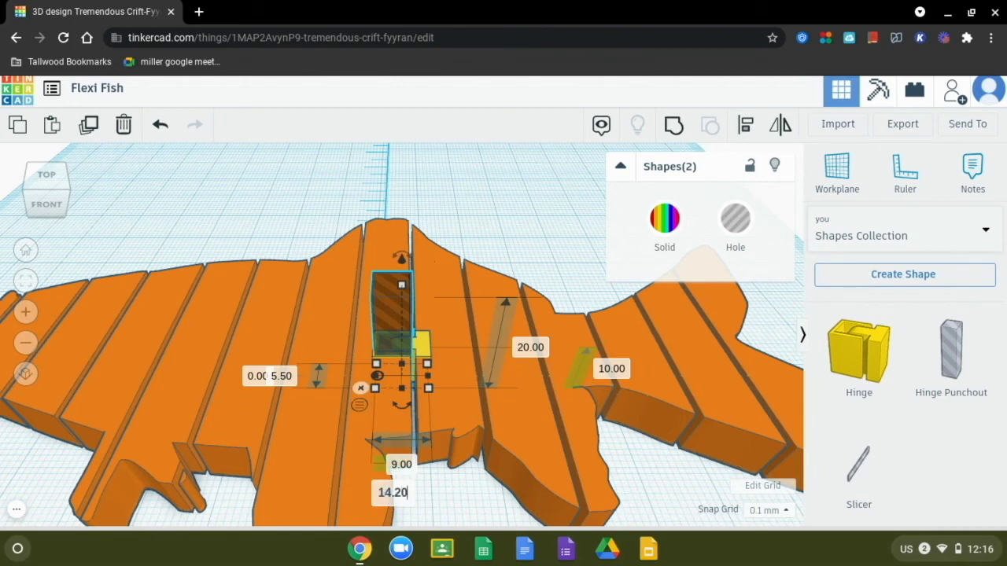
{"action": "key", "text": "Return"}
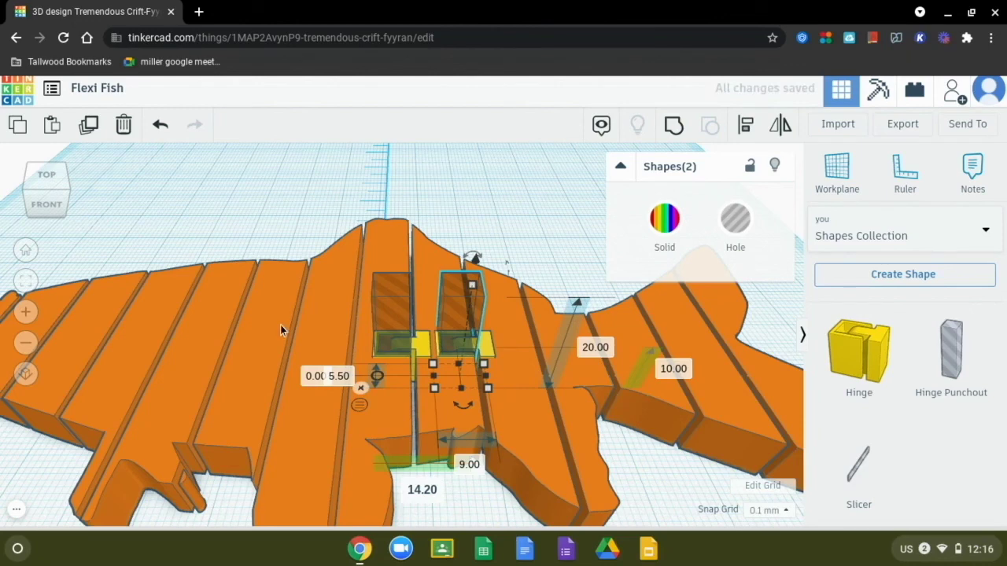
Step: Repeat the hinge pair duplication at 10 mm spacing towards the tail until the last copy sits at a 54.20 mm offset
{"action": "left_click", "coordinate": [90, 131]}
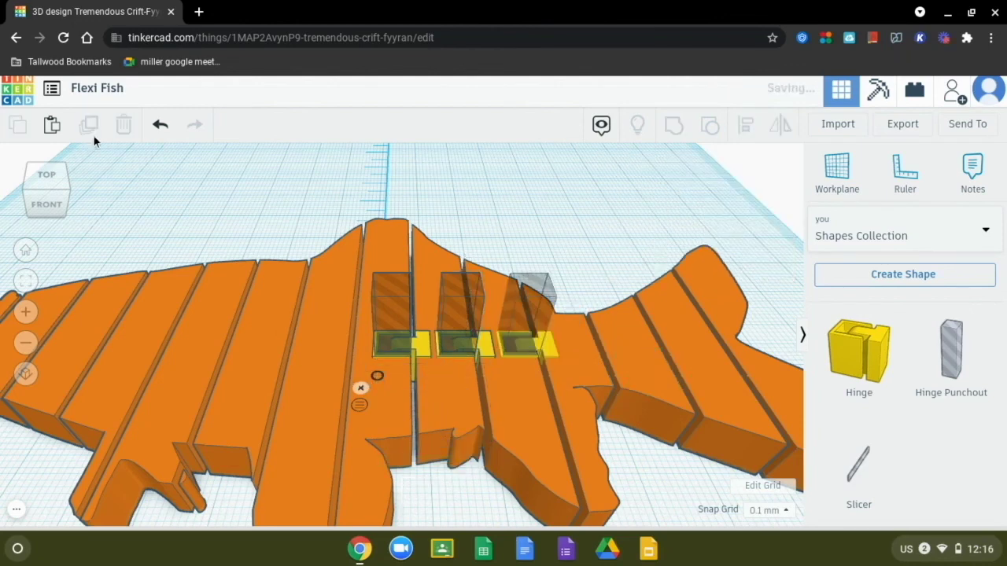
{"action": "left_click", "coordinate": [94, 136]}
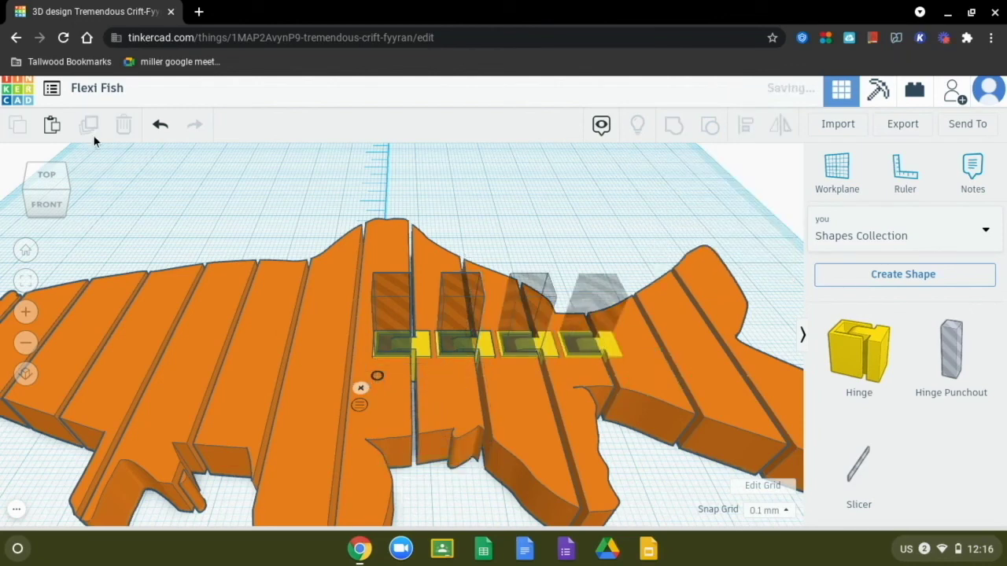
{"action": "left_click", "coordinate": [93, 136]}
{"action": "left_click", "coordinate": [94, 136]}
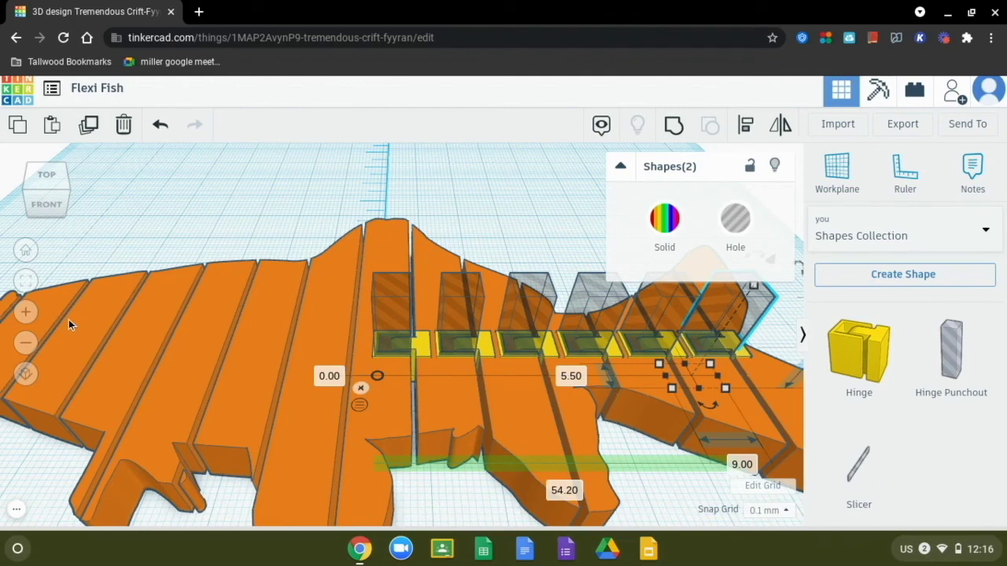
Step: Duplicate the original Hinge and Hinge Punchout pair at the 4.20 mm offset and set the copy's left-right ruler offset to -5.8 mm
{"action": "left_click", "coordinate": [392, 312]}
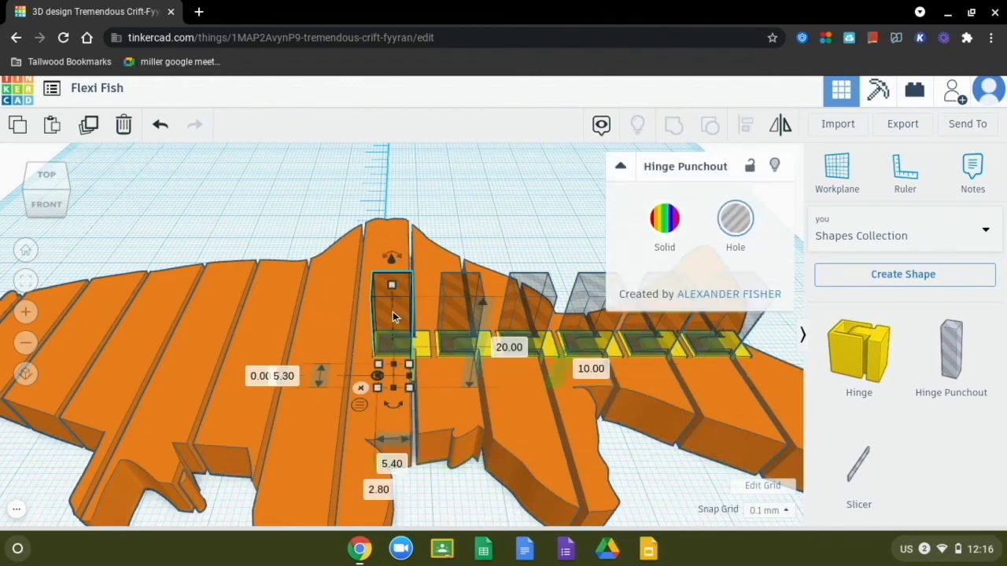
{"action": "left_click", "coordinate": [424, 343], "text": "shift"}
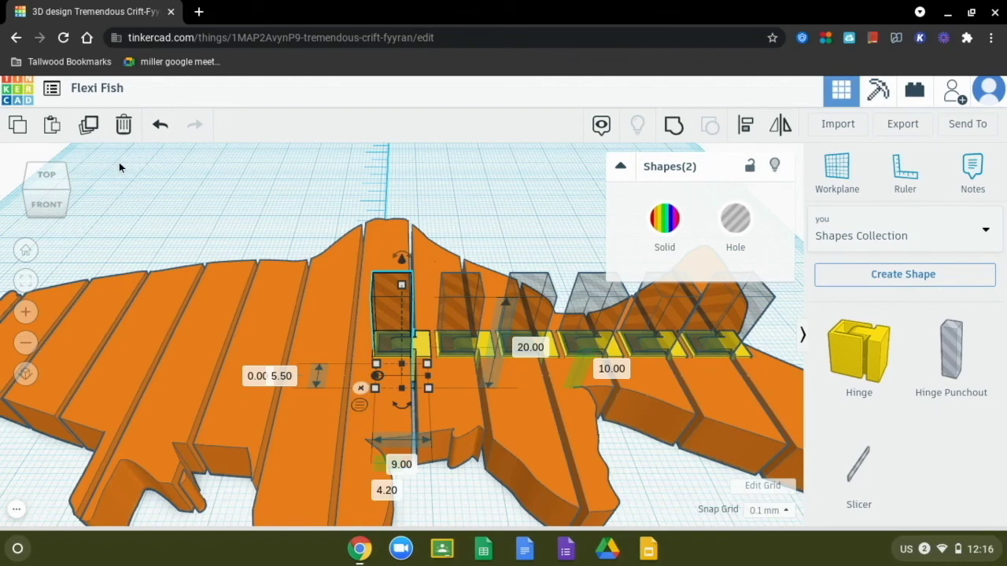
{"action": "left_click", "coordinate": [85, 126]}
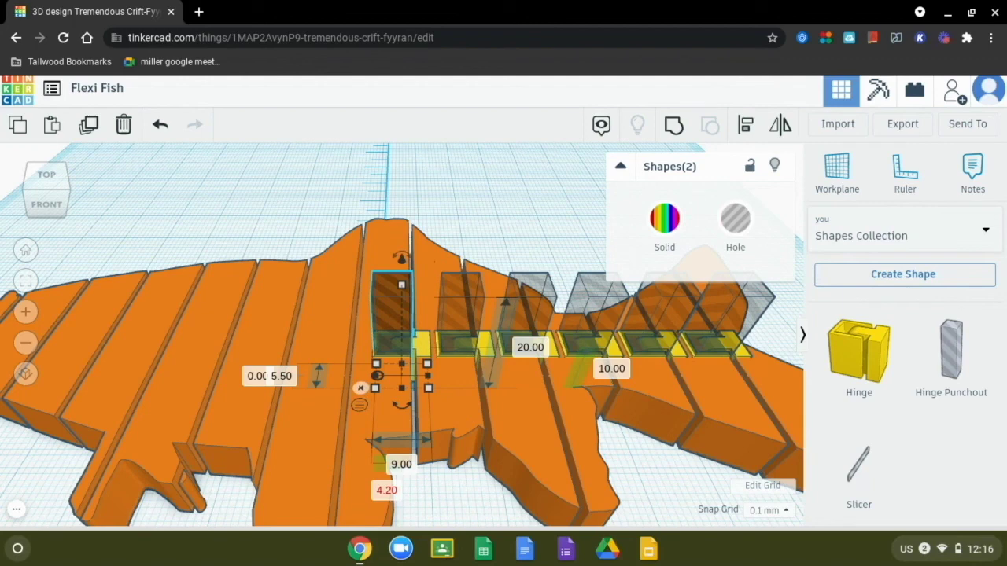
{"action": "left_click", "coordinate": [385, 490]}
{"action": "key", "text": "BackSpace"}
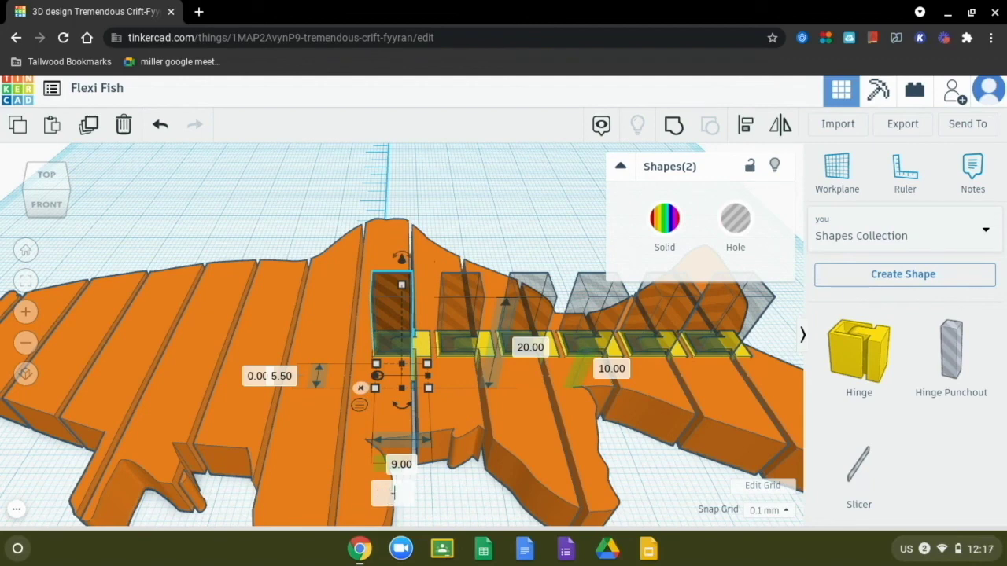
{"action": "type", "text": "-5.8"}
{"action": "key", "text": "Return"}
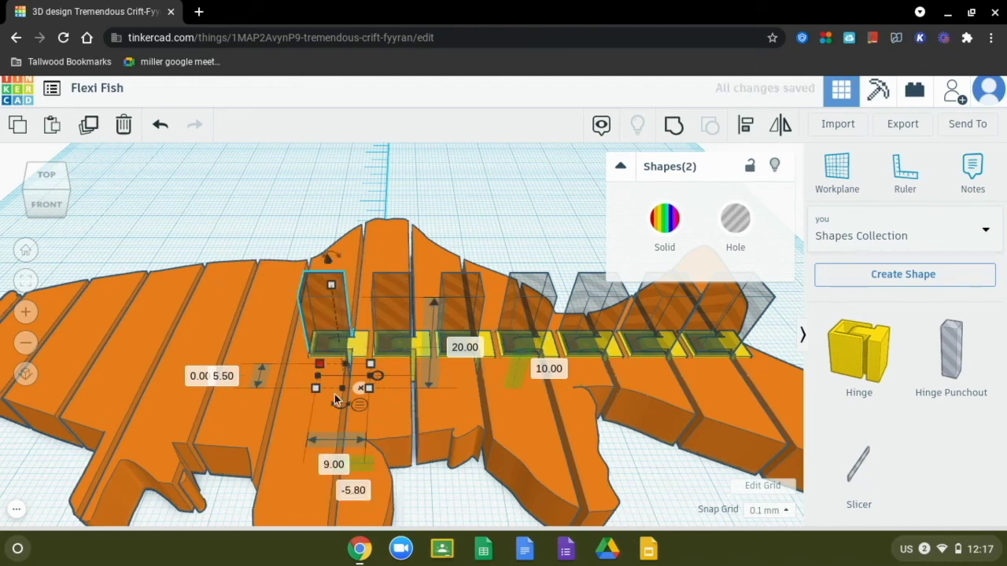
Step: Repeat the hinge pair duplication at 10 mm spacing towards the fish's head until the last copy sits at a -65.80 mm offset
{"action": "left_click", "coordinate": [88, 126]}
{"action": "left_click", "coordinate": [88, 128]}
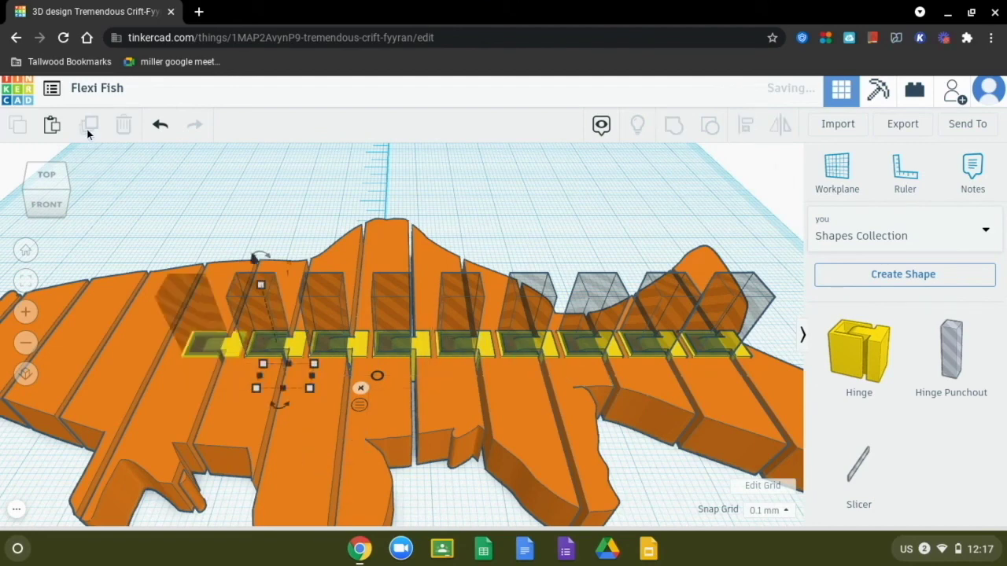
{"action": "left_click", "coordinate": [86, 129]}
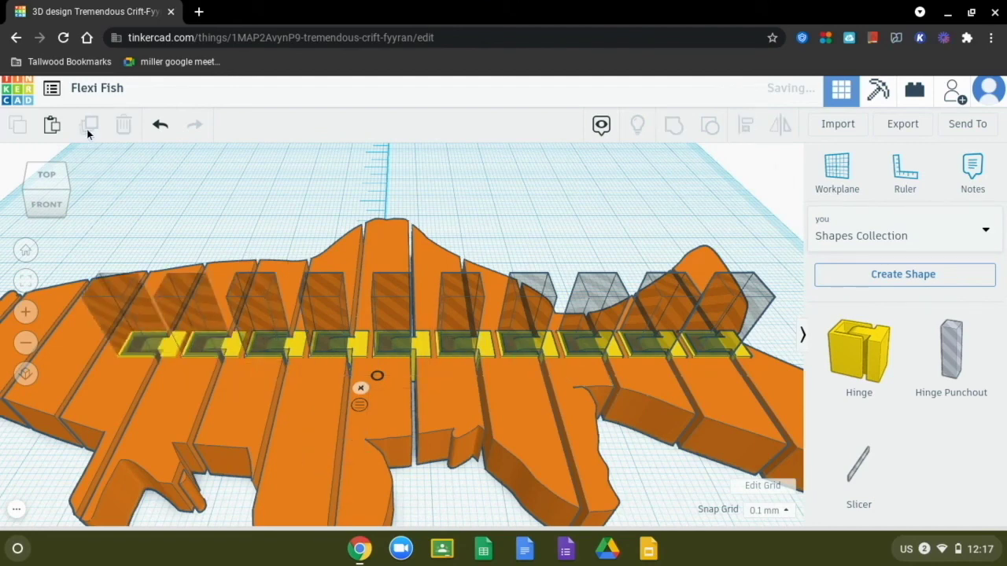
{"action": "left_click", "coordinate": [87, 129]}
{"action": "left_click", "coordinate": [86, 129]}
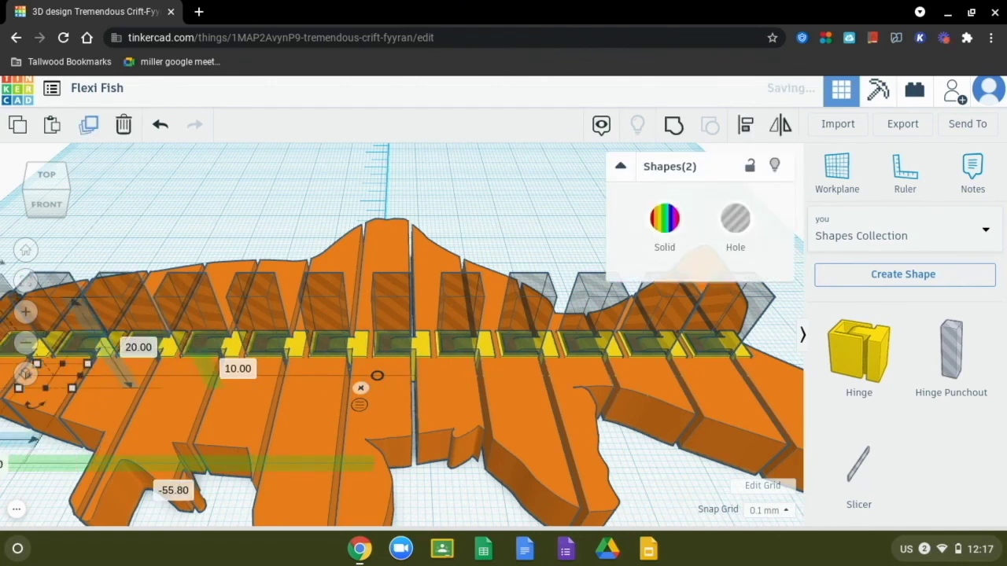
{"action": "left_click", "coordinate": [87, 129]}
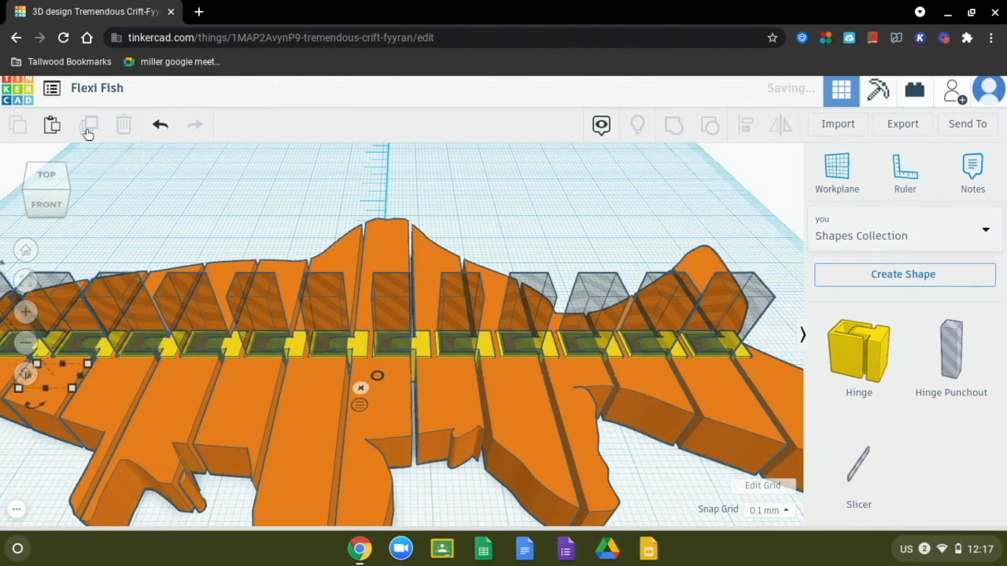
{"action": "left_click", "coordinate": [26, 358]}
{"action": "left_click", "coordinate": [25, 343]}
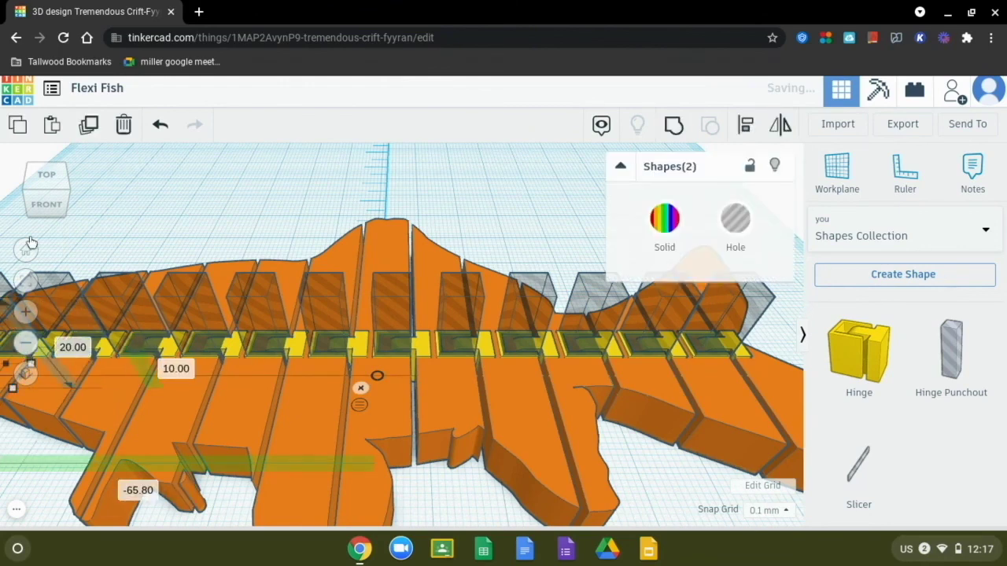
{"action": "left_click", "coordinate": [26, 249]}
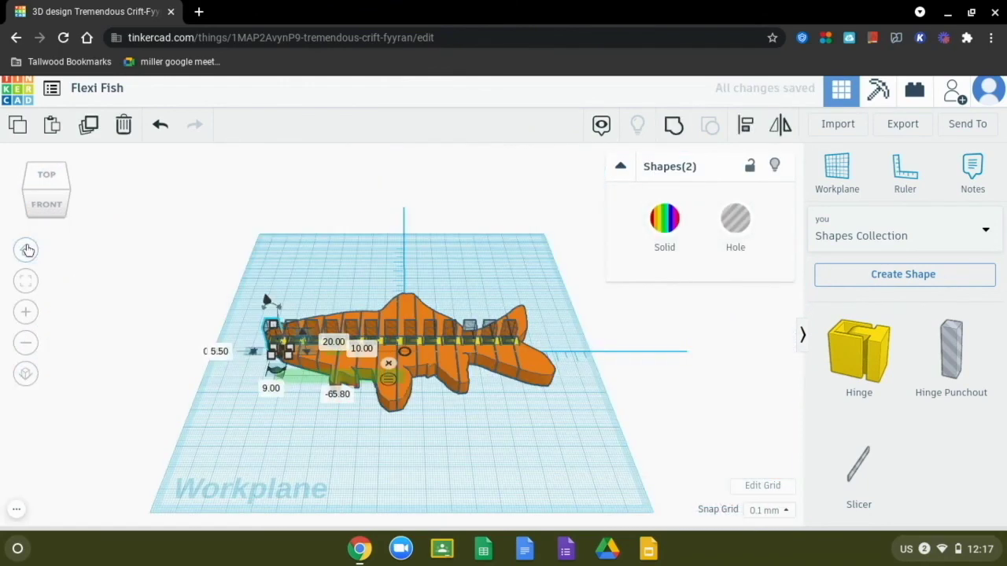
{"action": "left_click", "coordinate": [25, 313]}
{"action": "left_click", "coordinate": [26, 314]}
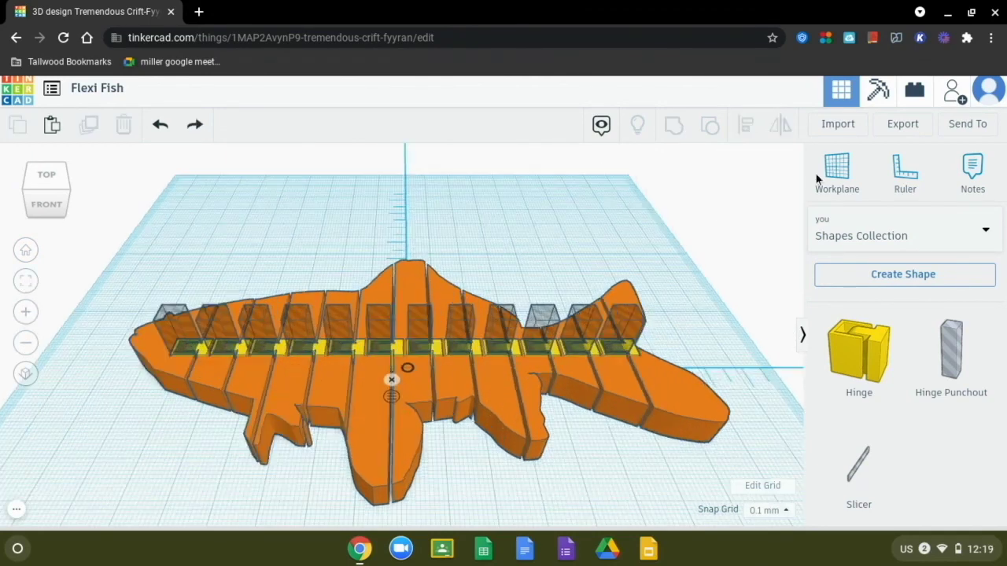
Step: Remove the ruler and group all twelve Hinge Punchouts with the sliced fish body to cut the hinge openings
{"action": "left_click", "coordinate": [892, 175]}
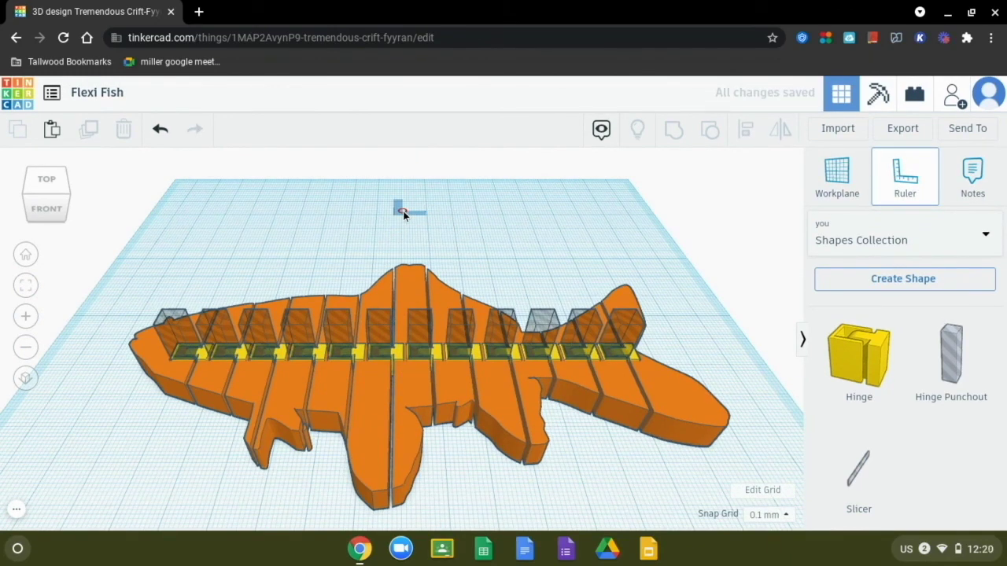
{"action": "key", "text": "Escape"}
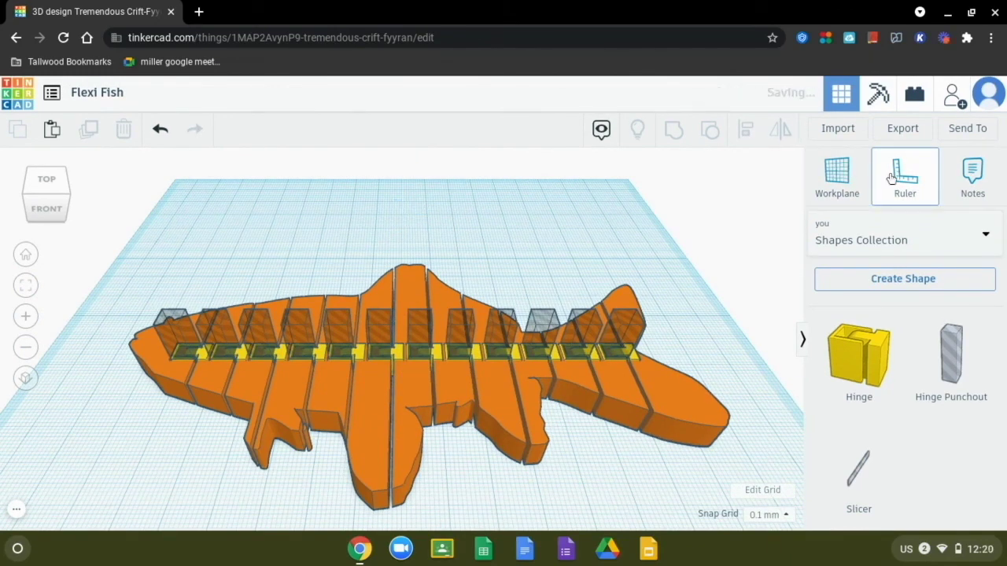
{"action": "left_click", "coordinate": [195, 325]}
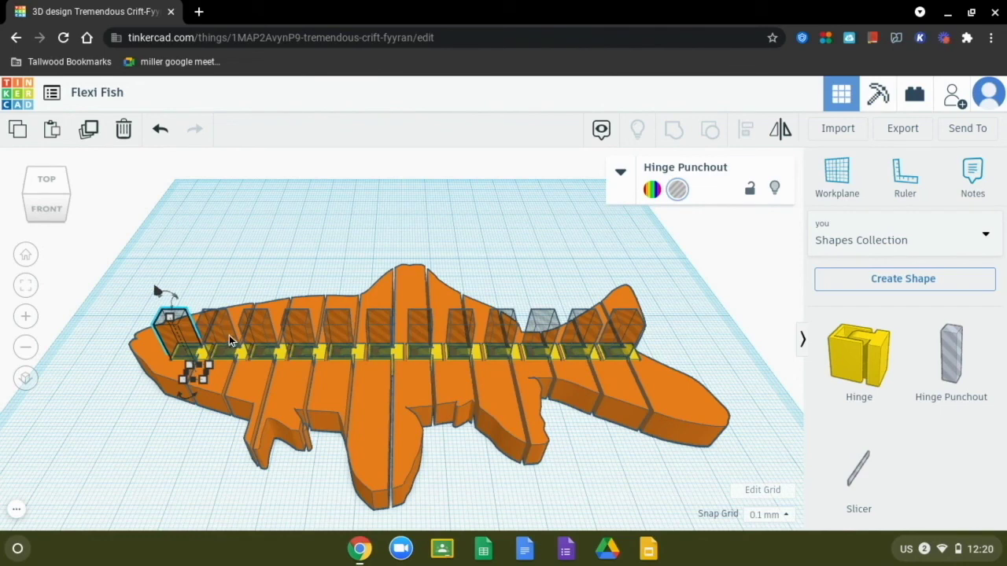
{"action": "left_click", "coordinate": [266, 328], "text": "shift"}
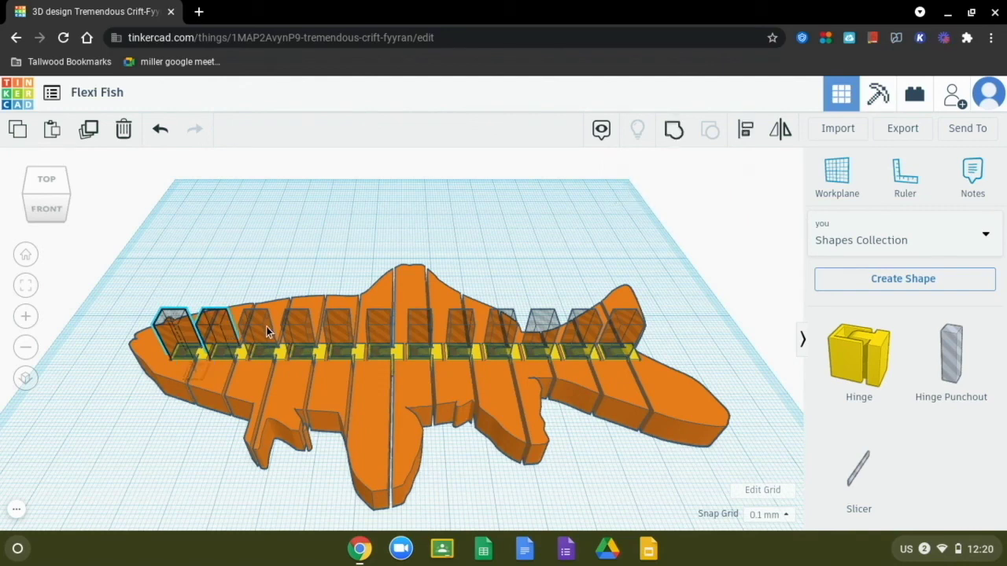
{"action": "left_click", "coordinate": [299, 334], "text": "shift"}
{"action": "left_click", "coordinate": [337, 332], "text": "shift"}
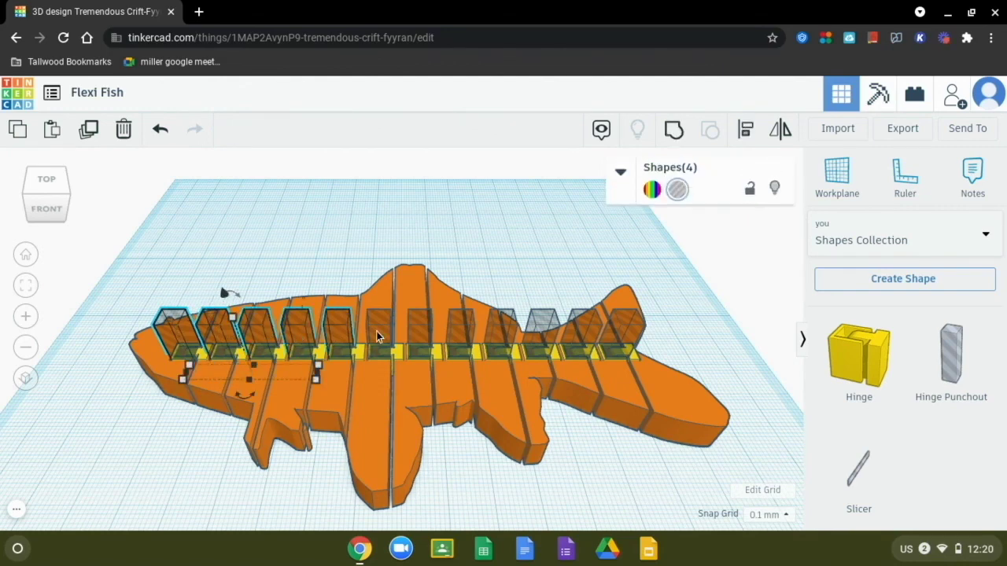
{"action": "left_click", "coordinate": [379, 331], "text": "shift"}
{"action": "left_click", "coordinate": [429, 334], "text": "shift"}
{"action": "left_click", "coordinate": [461, 331], "text": "shift"}
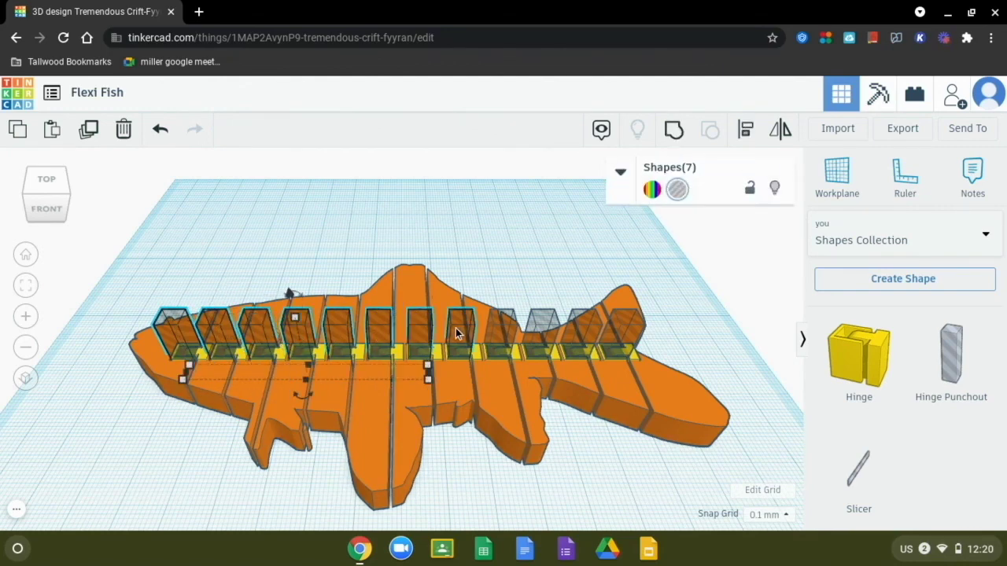
{"action": "left_click", "coordinate": [499, 328], "text": "shift"}
{"action": "left_click", "coordinate": [542, 329], "text": "shift"}
{"action": "left_click", "coordinate": [577, 328], "text": "shift"}
{"action": "left_click", "coordinate": [618, 336], "text": "shift"}
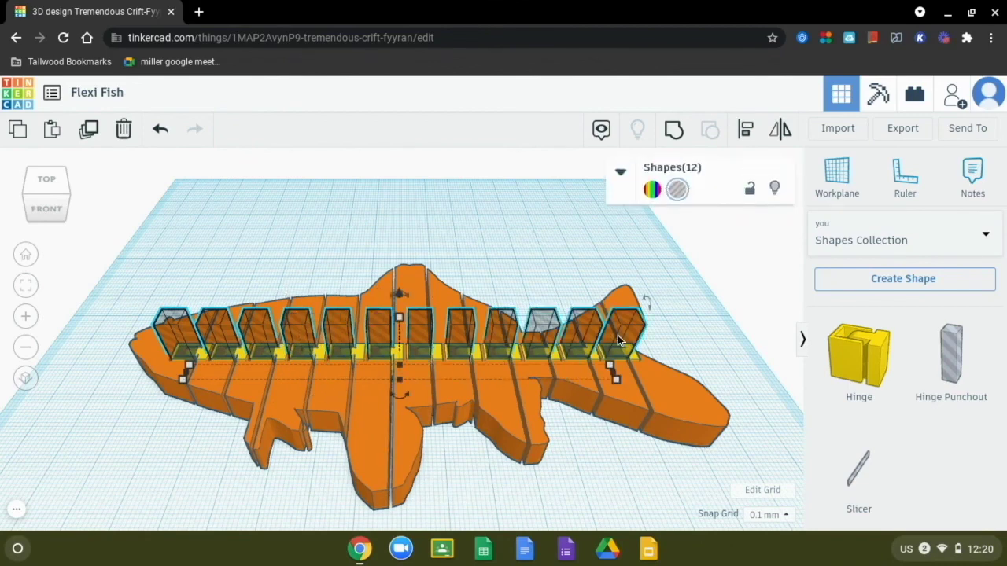
{"action": "left_click", "coordinate": [666, 386], "text": "shift"}
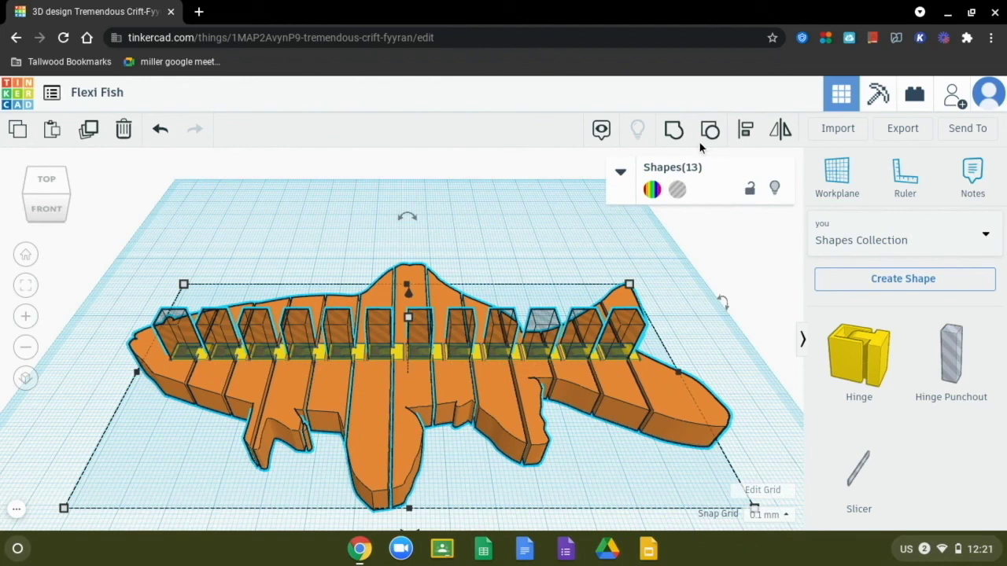
{"action": "left_click", "coordinate": [675, 131]}
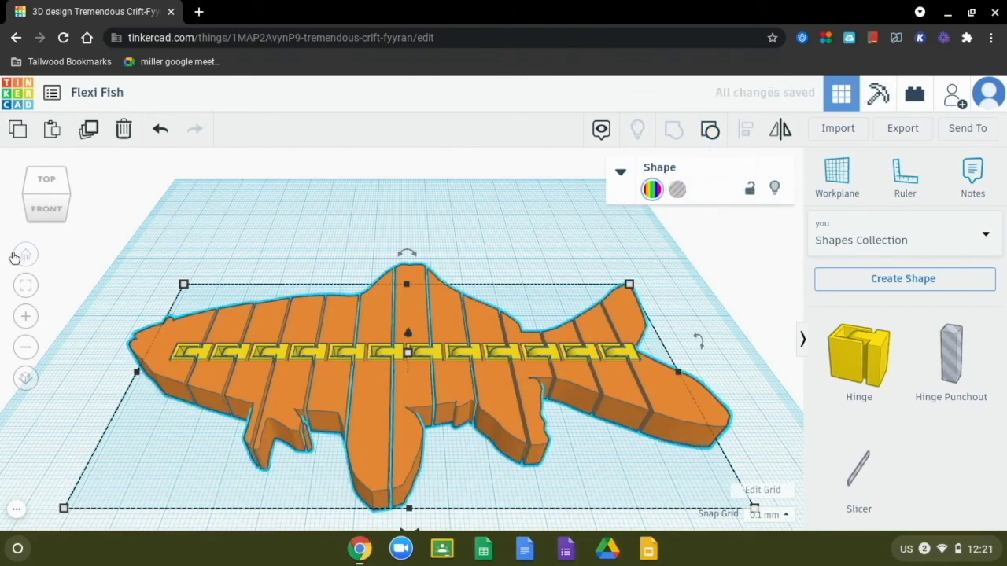
Step: Select the fish body together with all its hinges from the top view and group them into one shape
{"action": "left_click", "coordinate": [50, 178]}
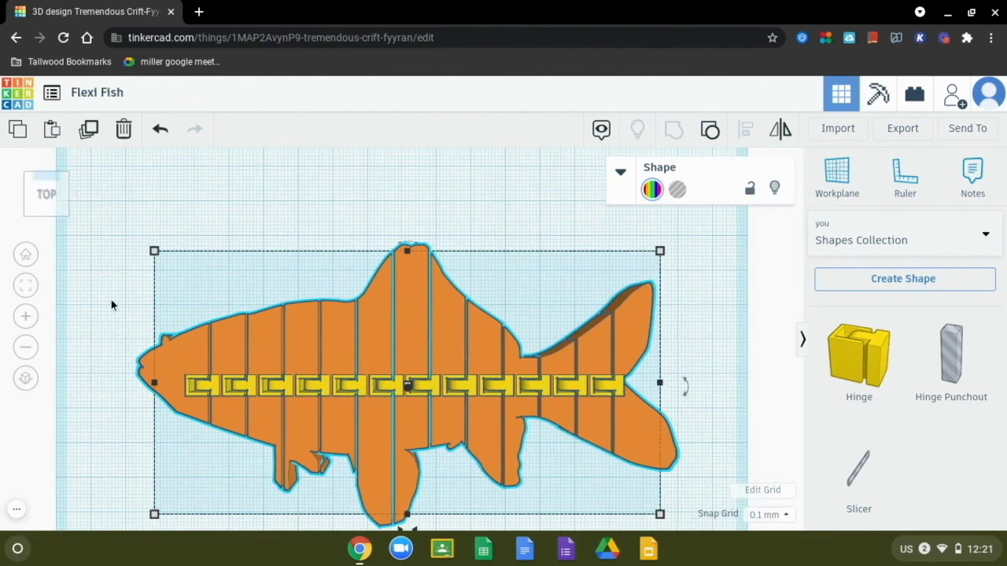
{"action": "left_click", "coordinate": [112, 310]}
{"action": "left_click_drag", "start_coordinate": [112, 307], "coordinate": [681, 482]}
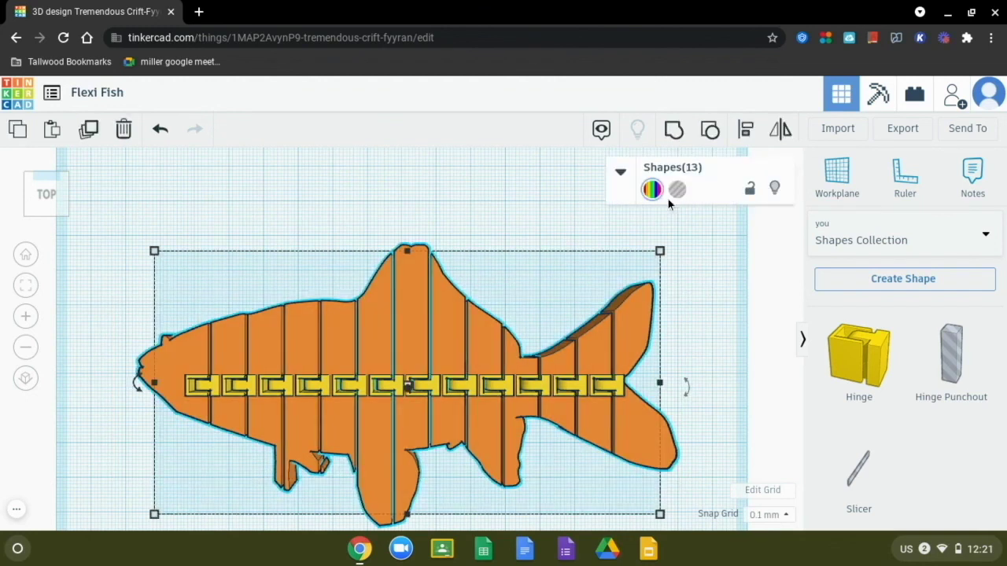
{"action": "left_click", "coordinate": [674, 132]}
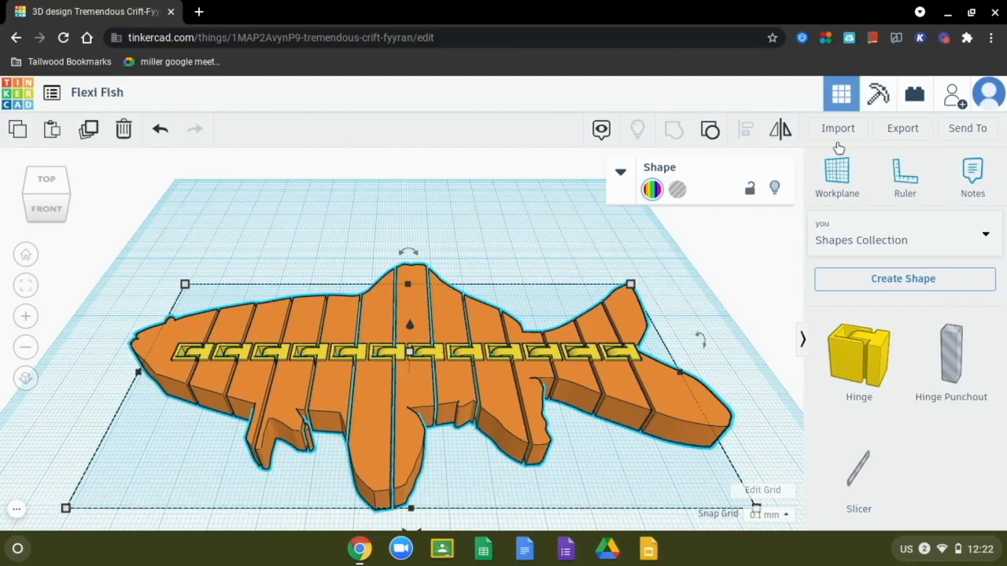
Step: Export the selected fish shape as an STL file and show the downloaded Flexi Fish.stl in its folder
{"action": "left_click", "coordinate": [906, 133]}
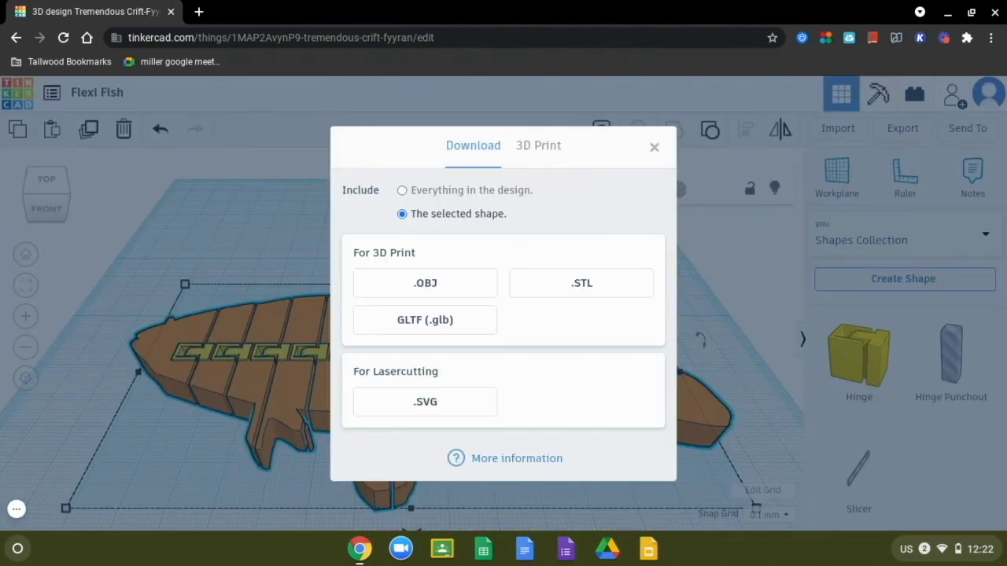
{"action": "left_click", "coordinate": [582, 284]}
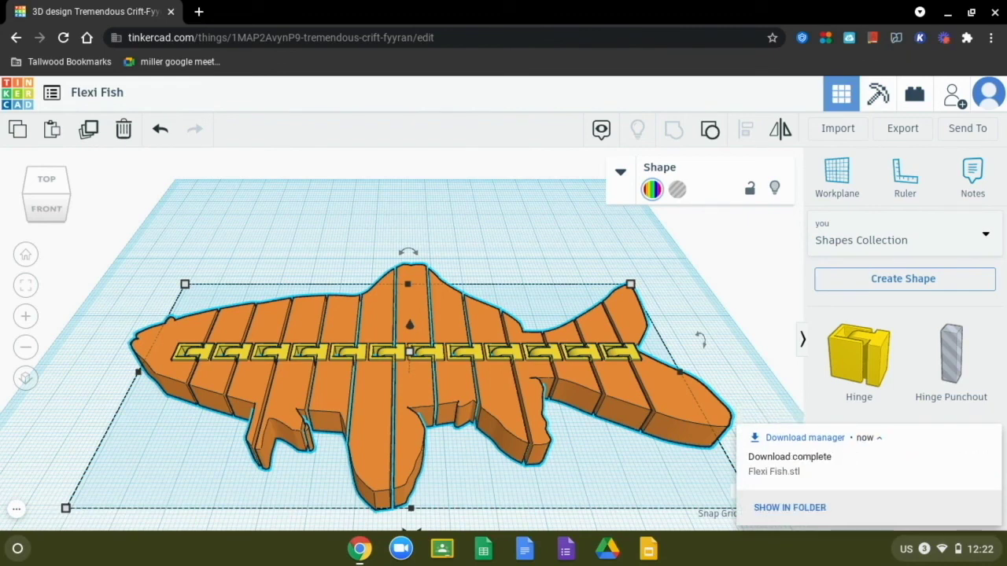
{"action": "left_click", "coordinate": [773, 508]}
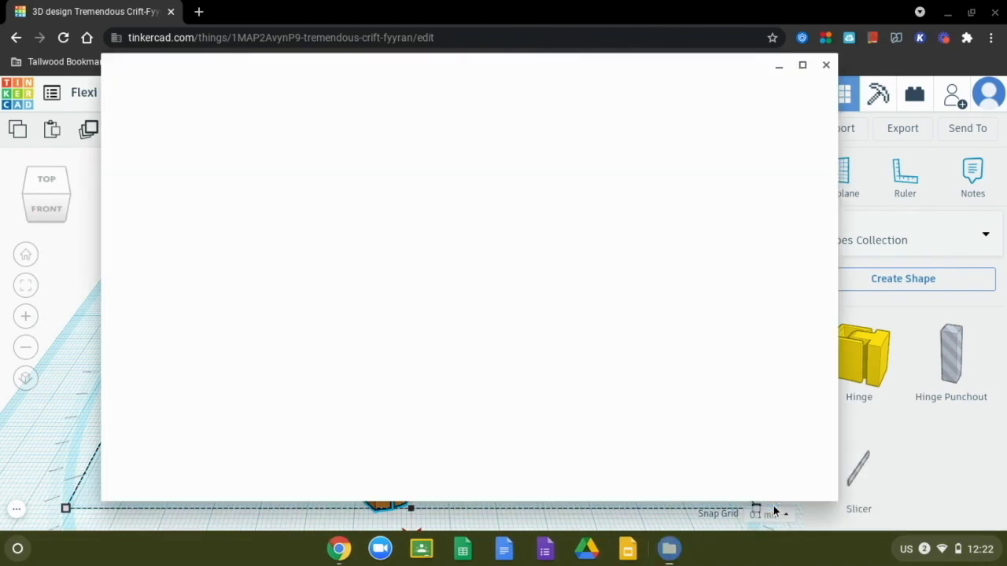